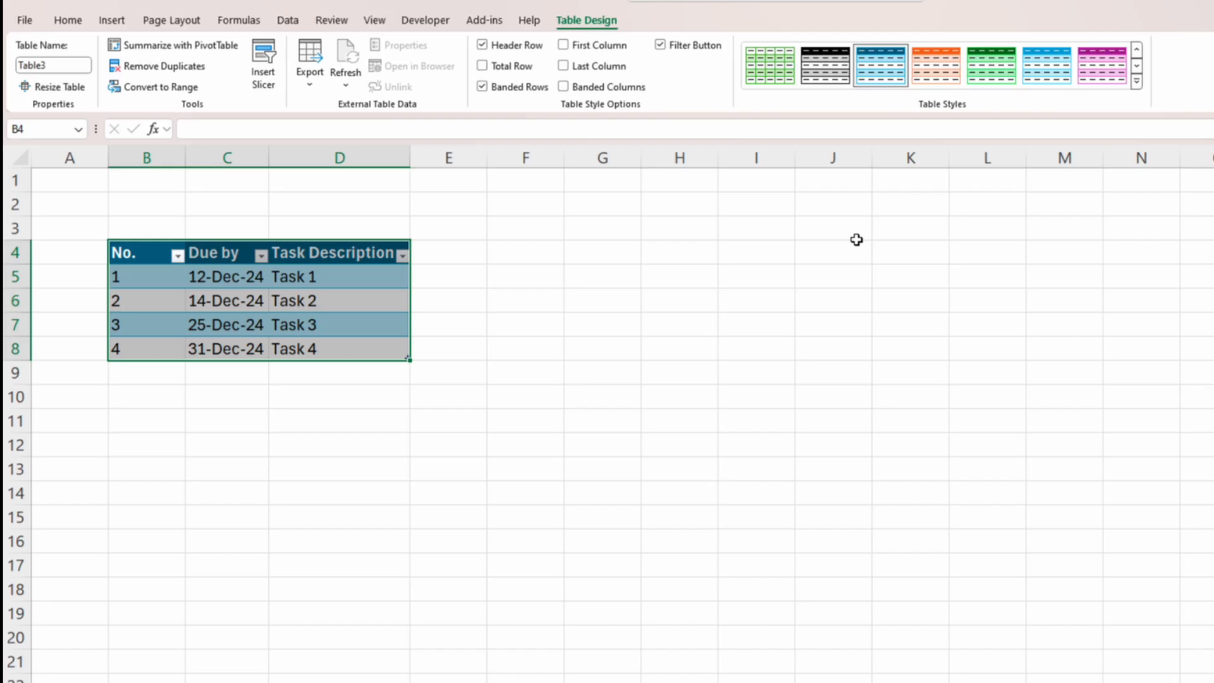
- Apply the black banded style to the task table and name the table todolist_1
click(1136, 51)
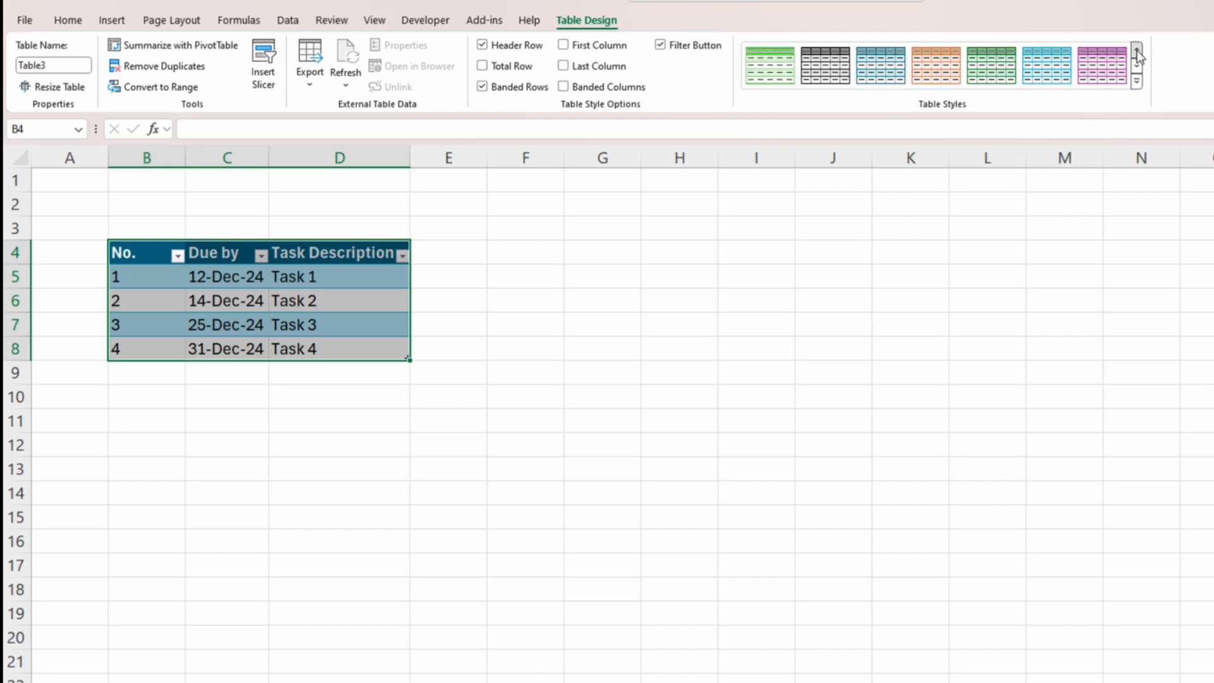
click(825, 72)
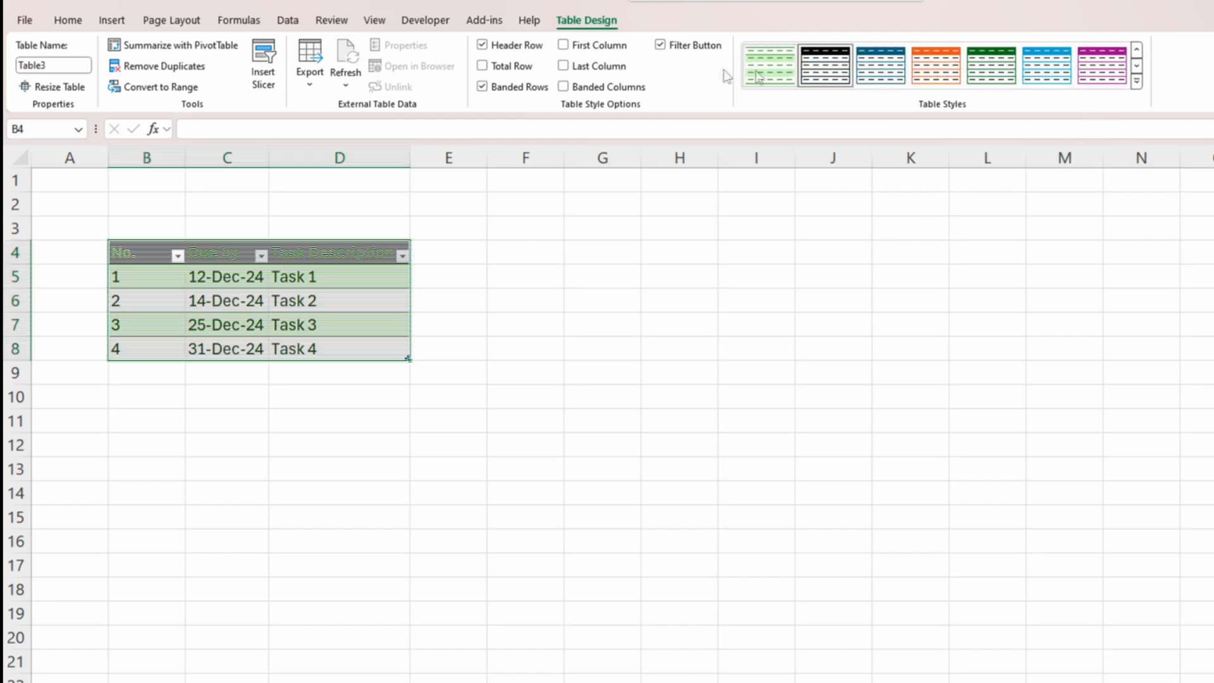
click(67, 63)
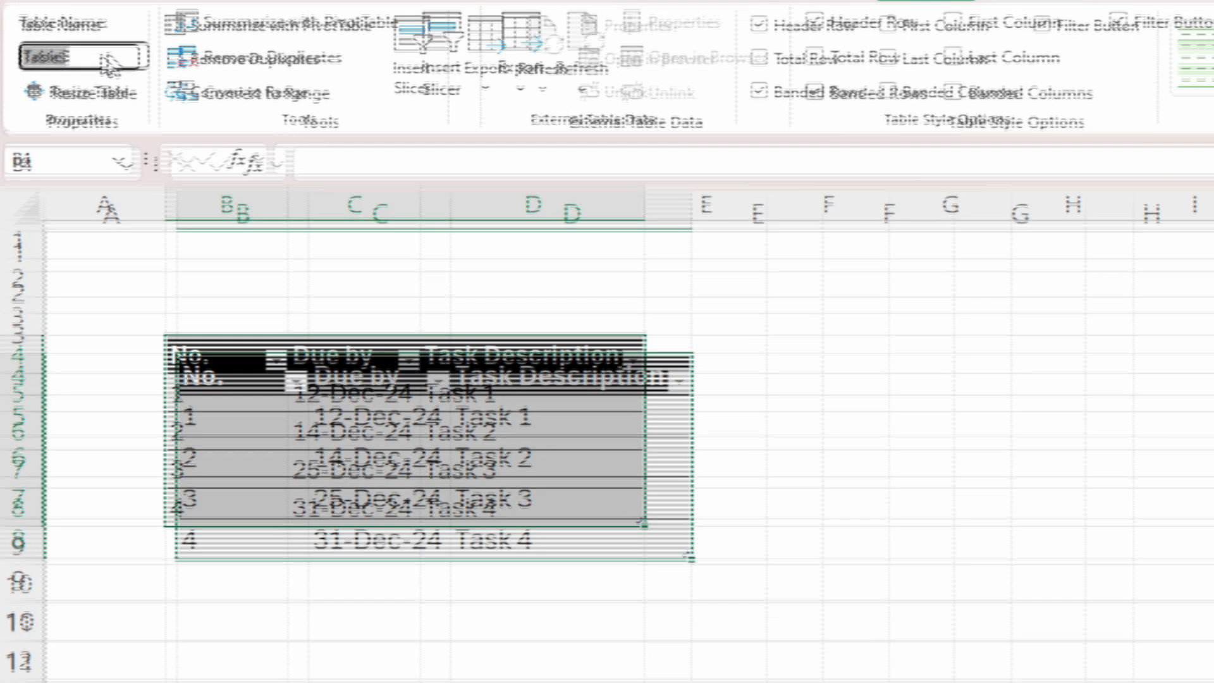
text(todolis)
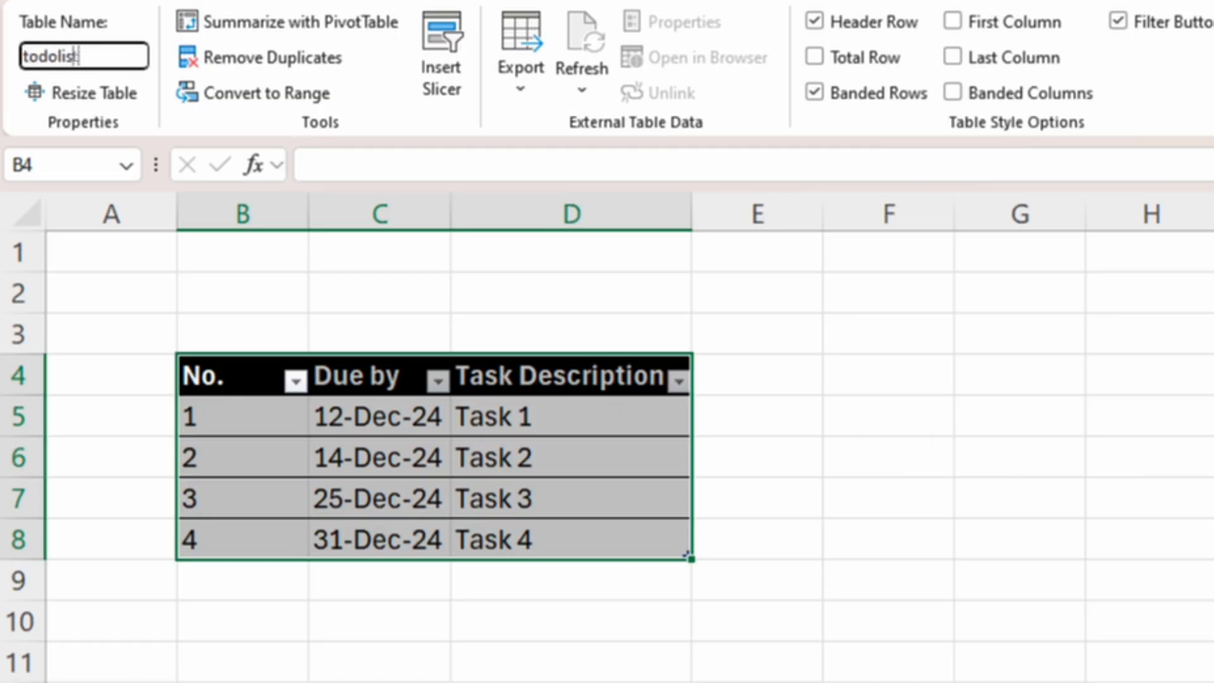
text(t_1)
key(Return)
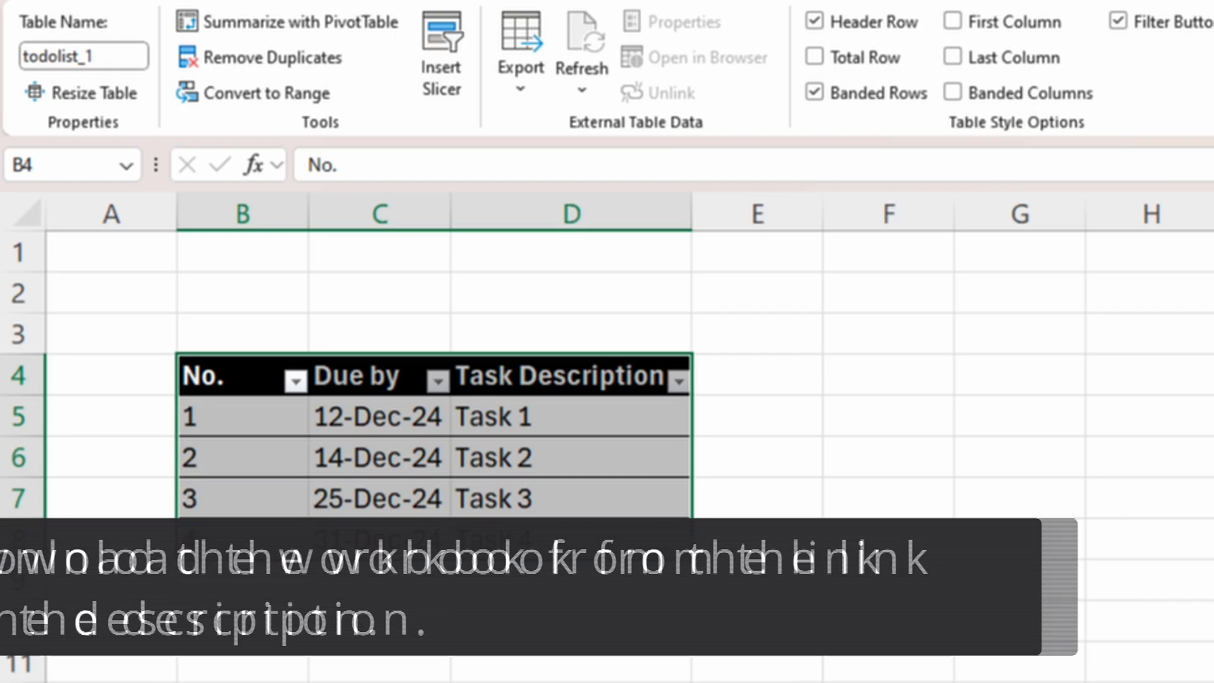
- Add a Status column to the table by entering the header in E4
click(743, 375)
text(Status)
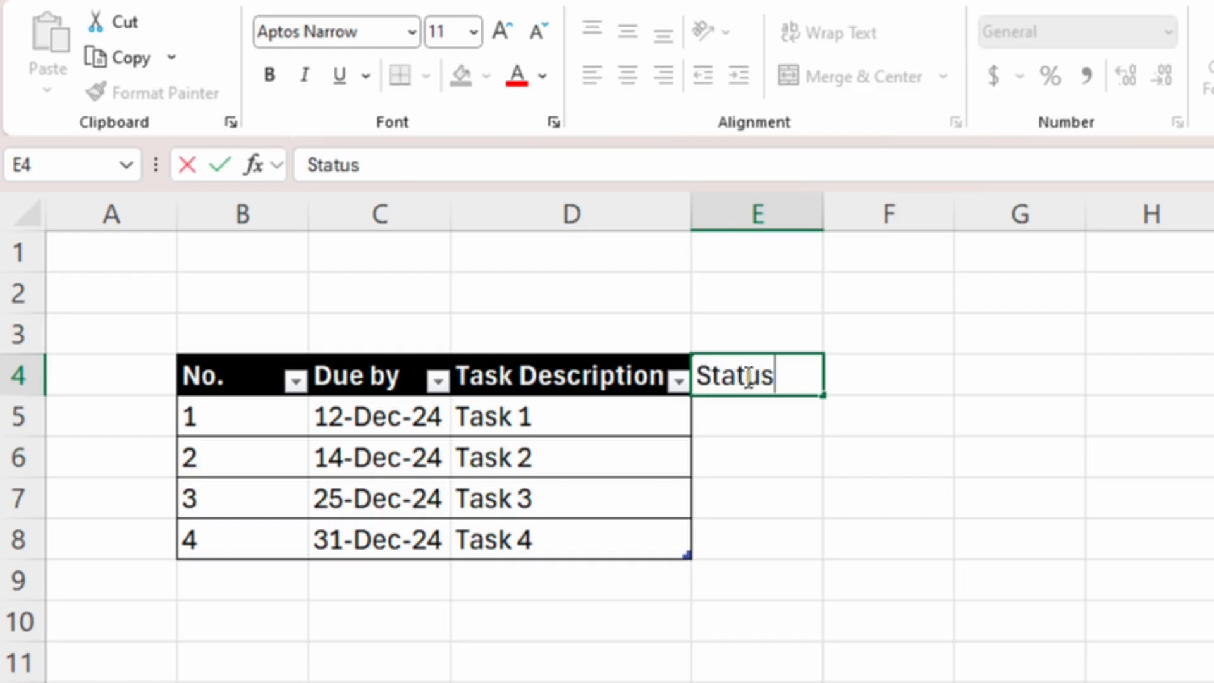
key(Return)
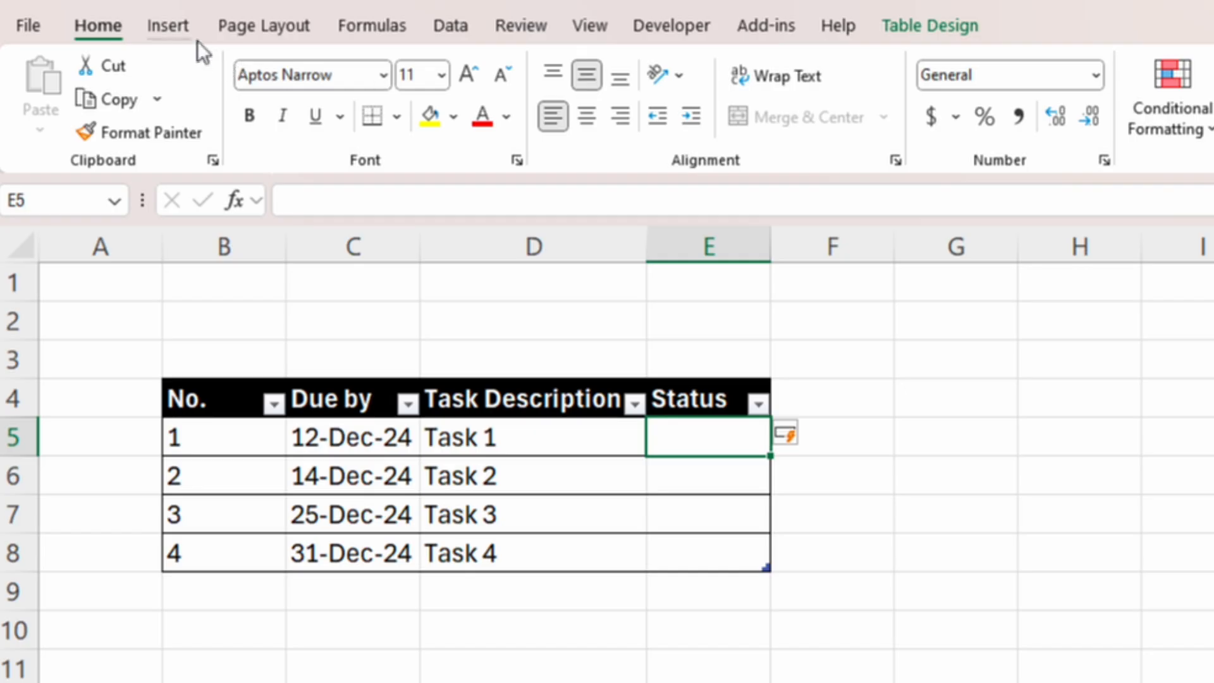
- Insert a checkbox in E5, centre it horizontally, and fill it down the Status column to E8
click(177, 31)
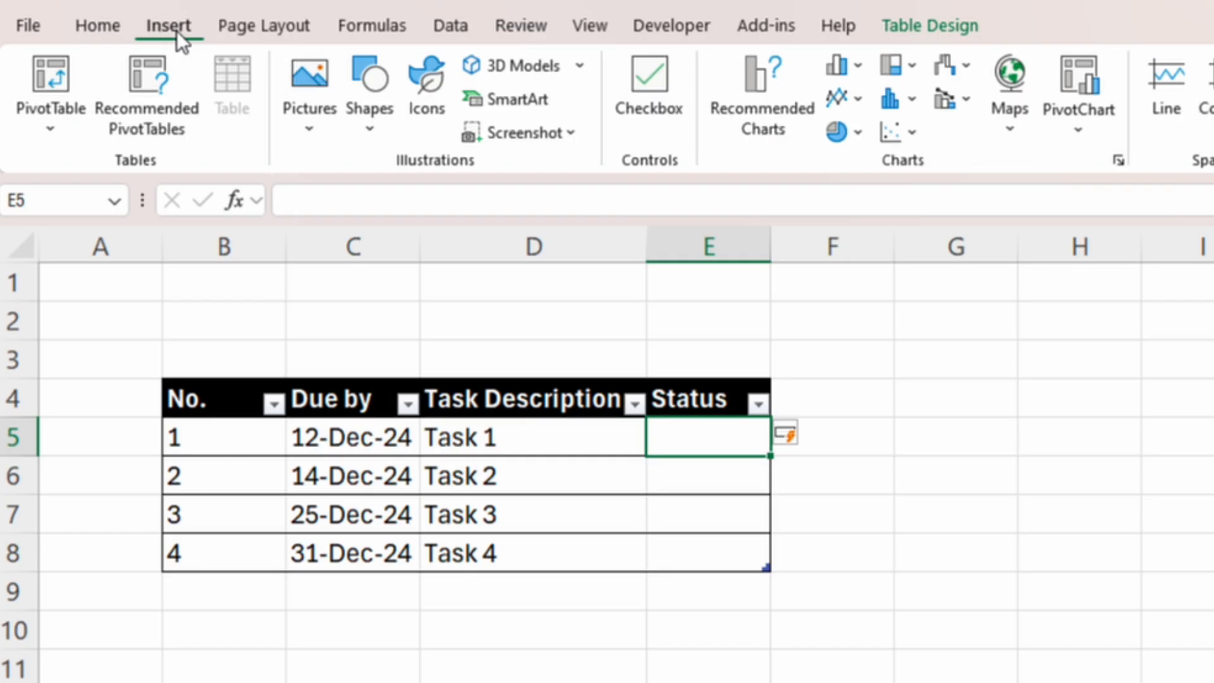
click(657, 106)
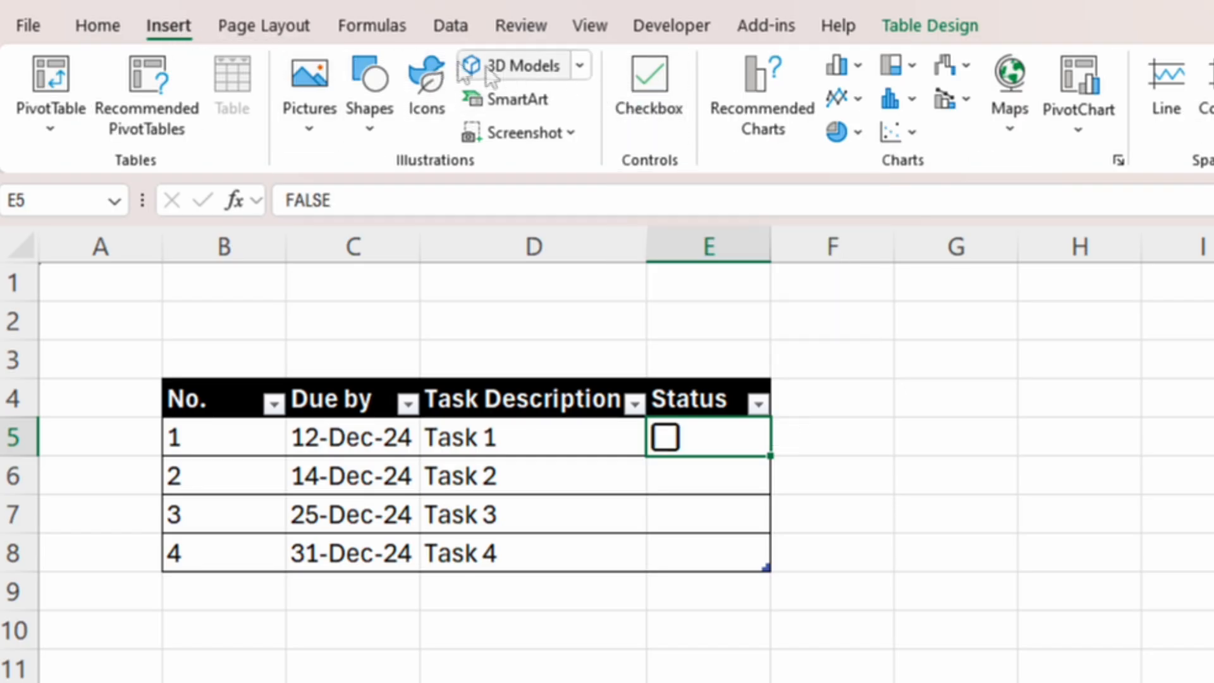
click(98, 28)
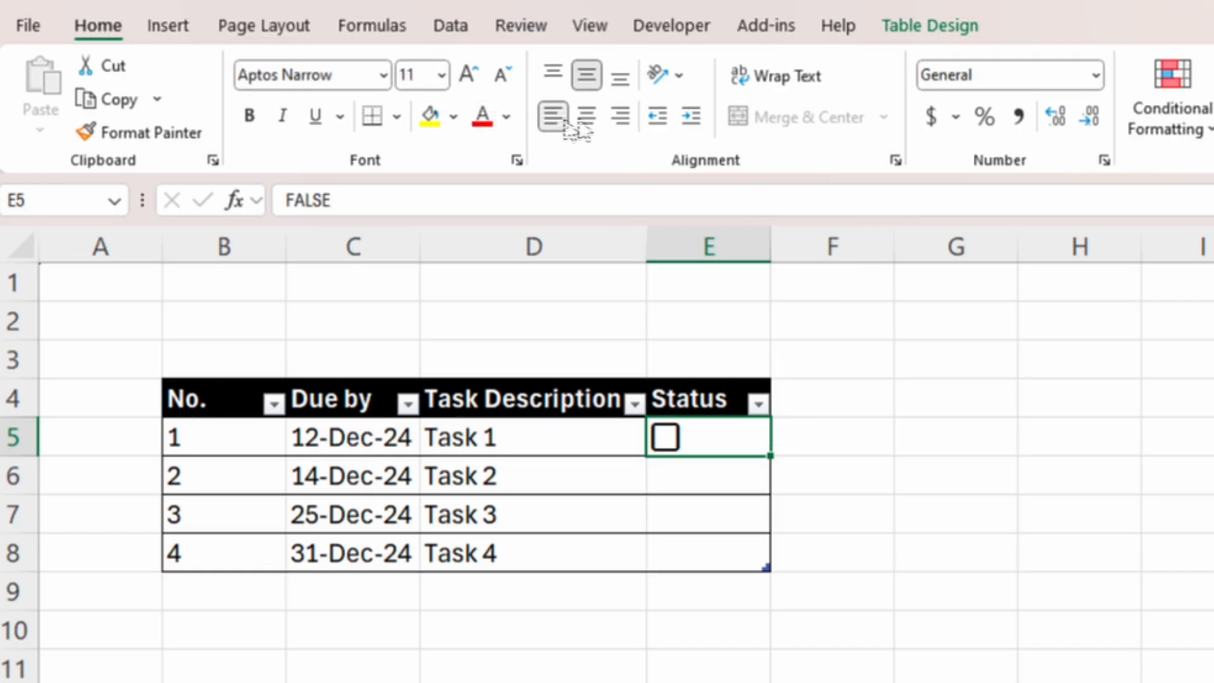
click(586, 117)
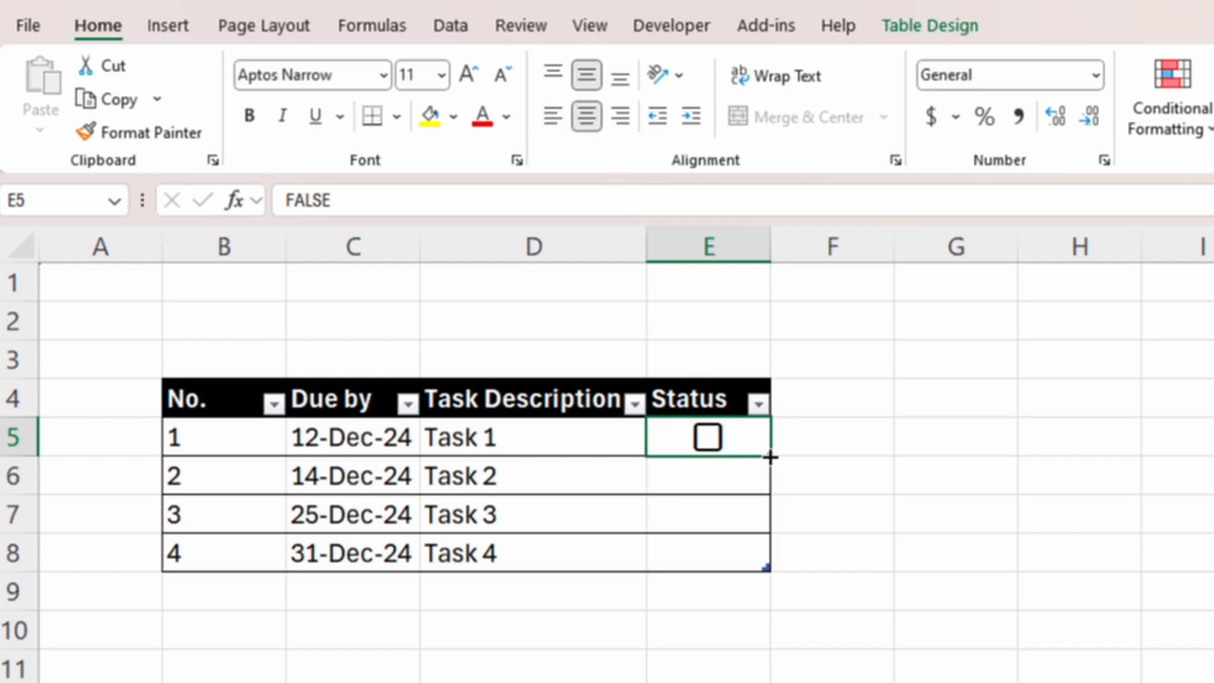
drag(770, 455, 772, 574)
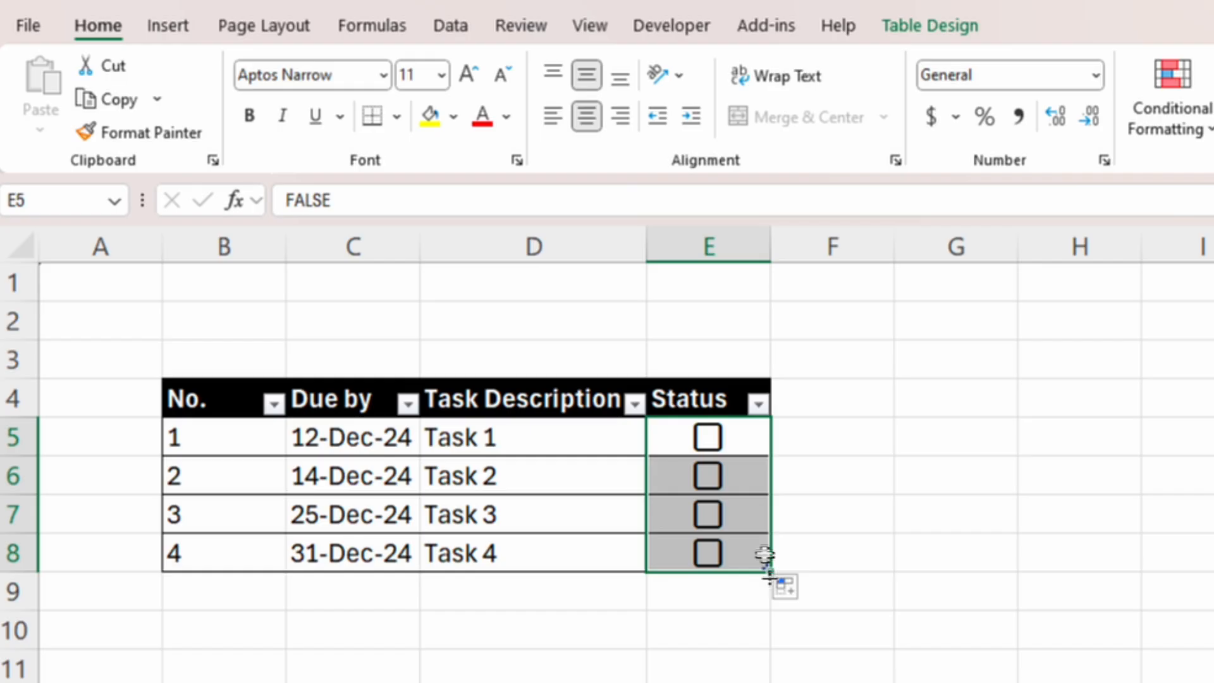
- Tick the Task 1 checkbox in E5 and clear it again to check its cell value
click(739, 436)
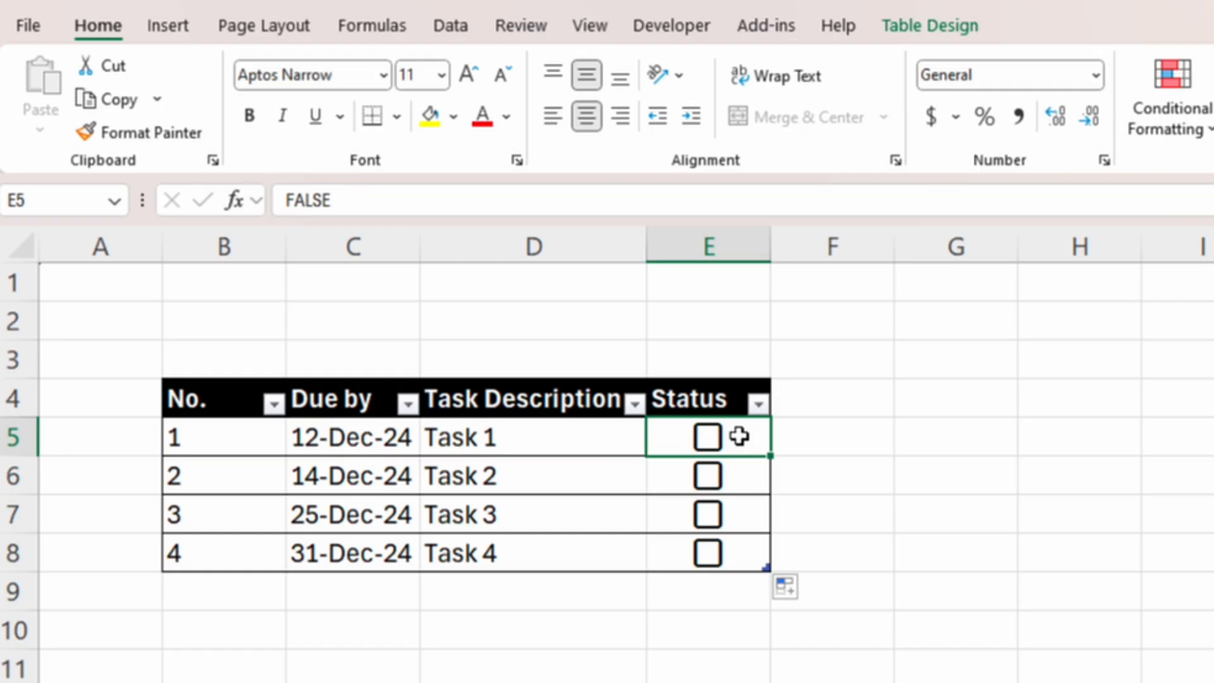
click(712, 439)
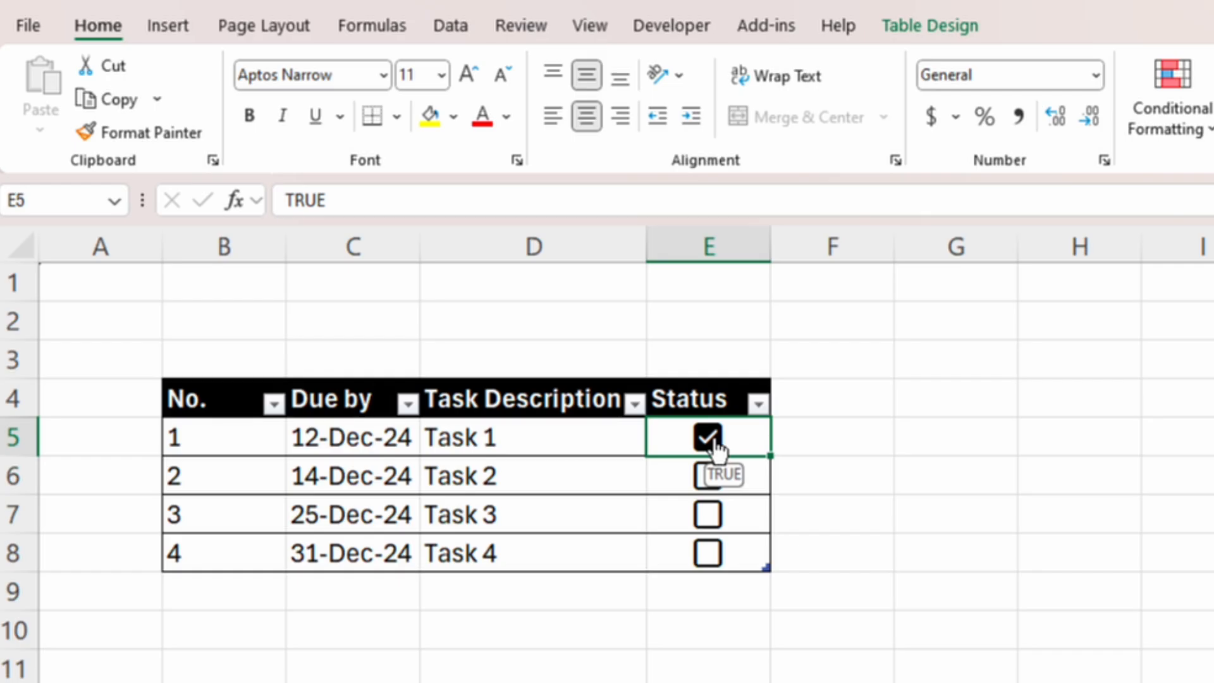
click(717, 444)
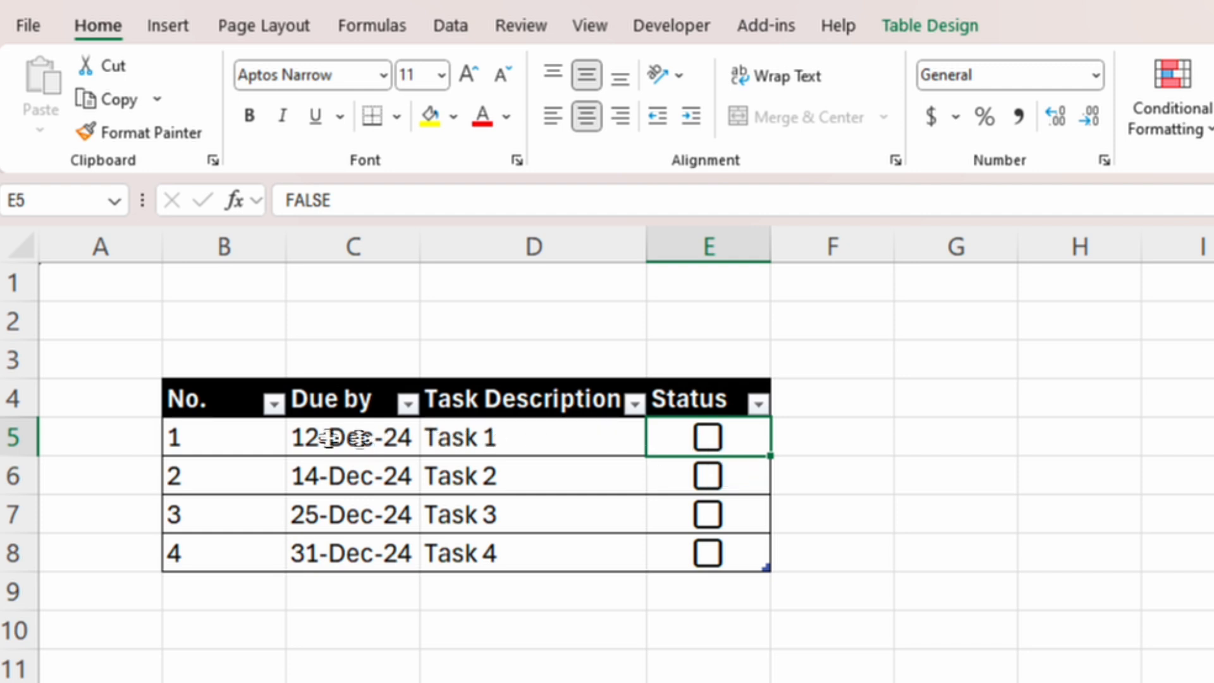
- Create a formula-based conditional formatting rule for B5:D8 with the formula =$e5
drag(201, 436, 612, 562)
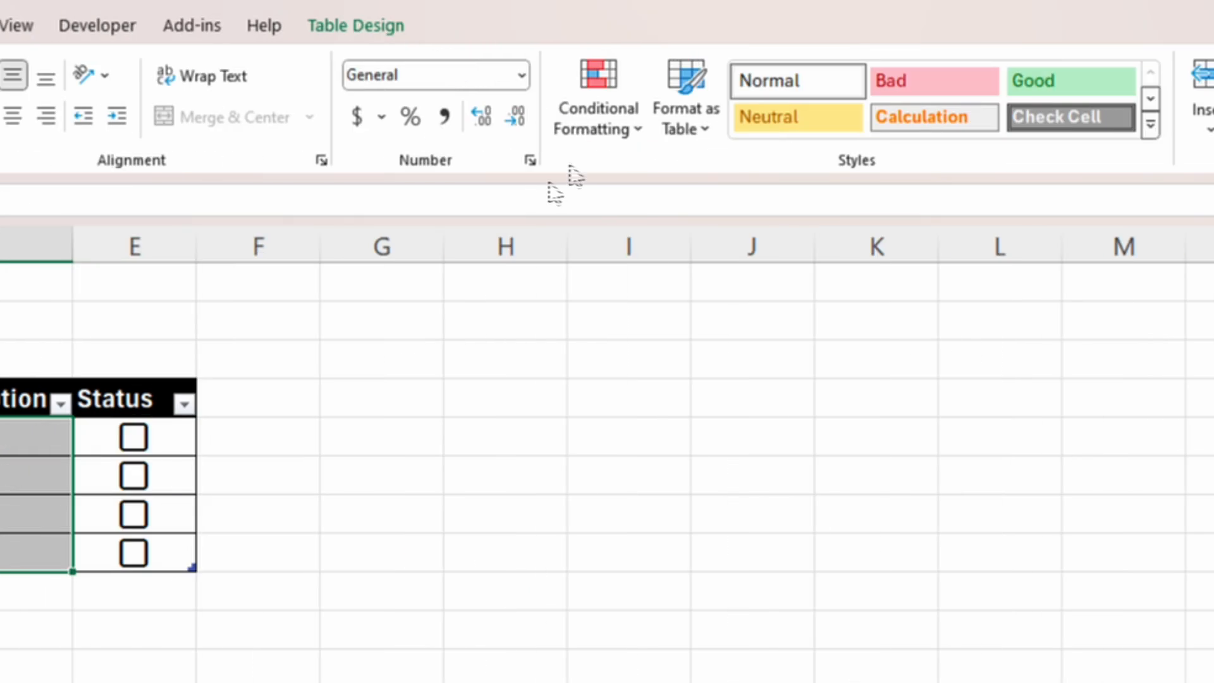
click(1189, 120)
click(639, 447)
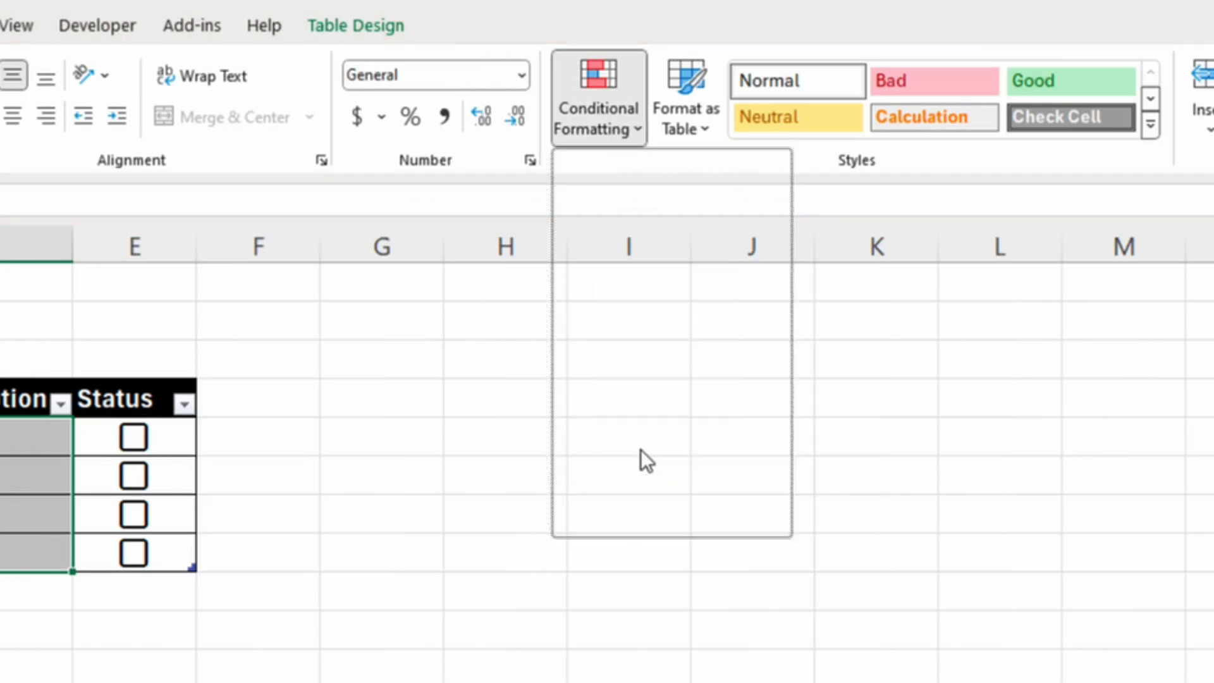
click(662, 270)
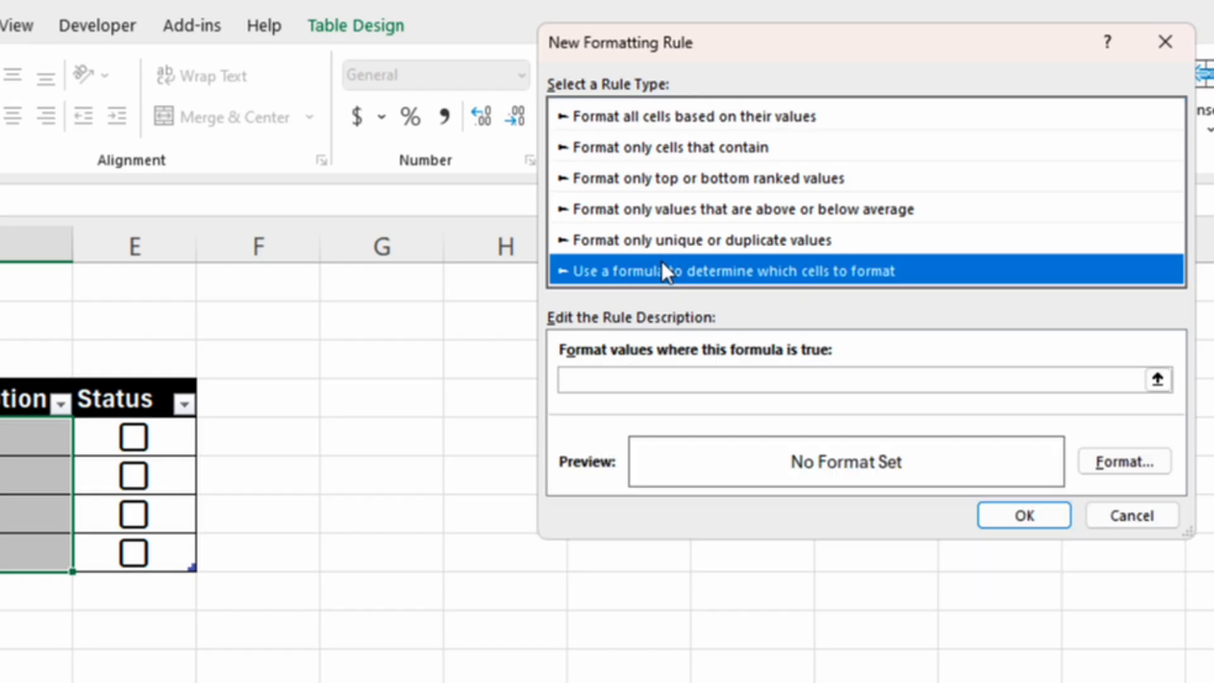
click(643, 378)
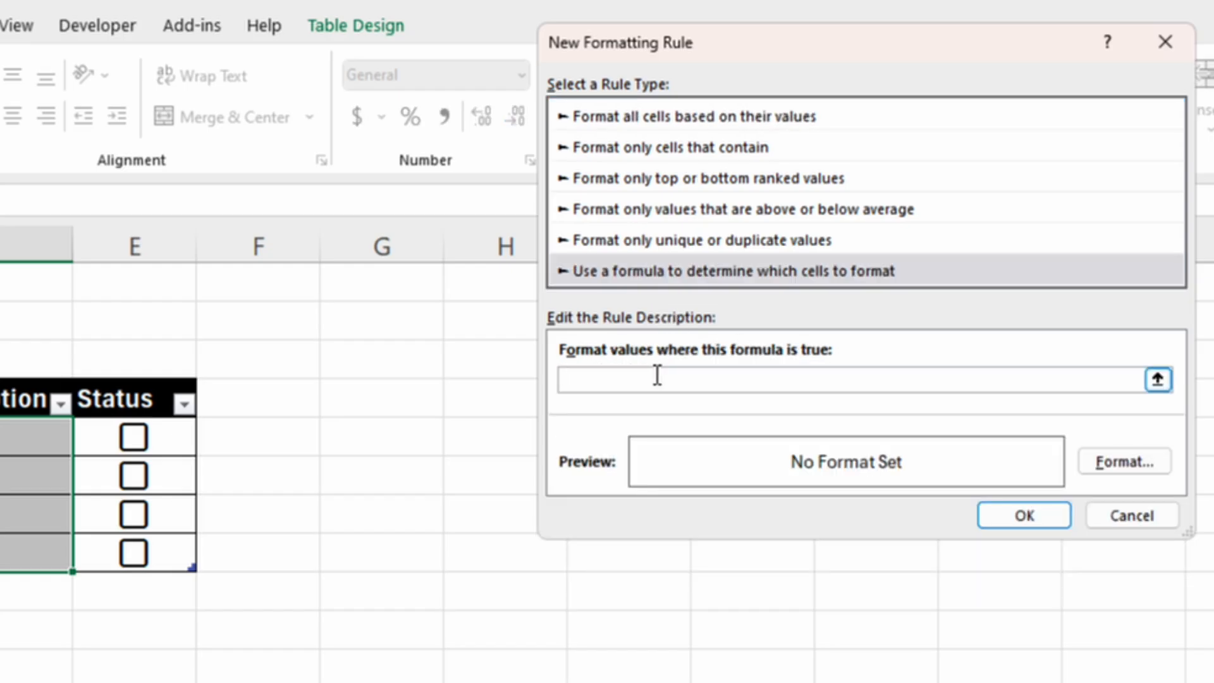
text(=e)
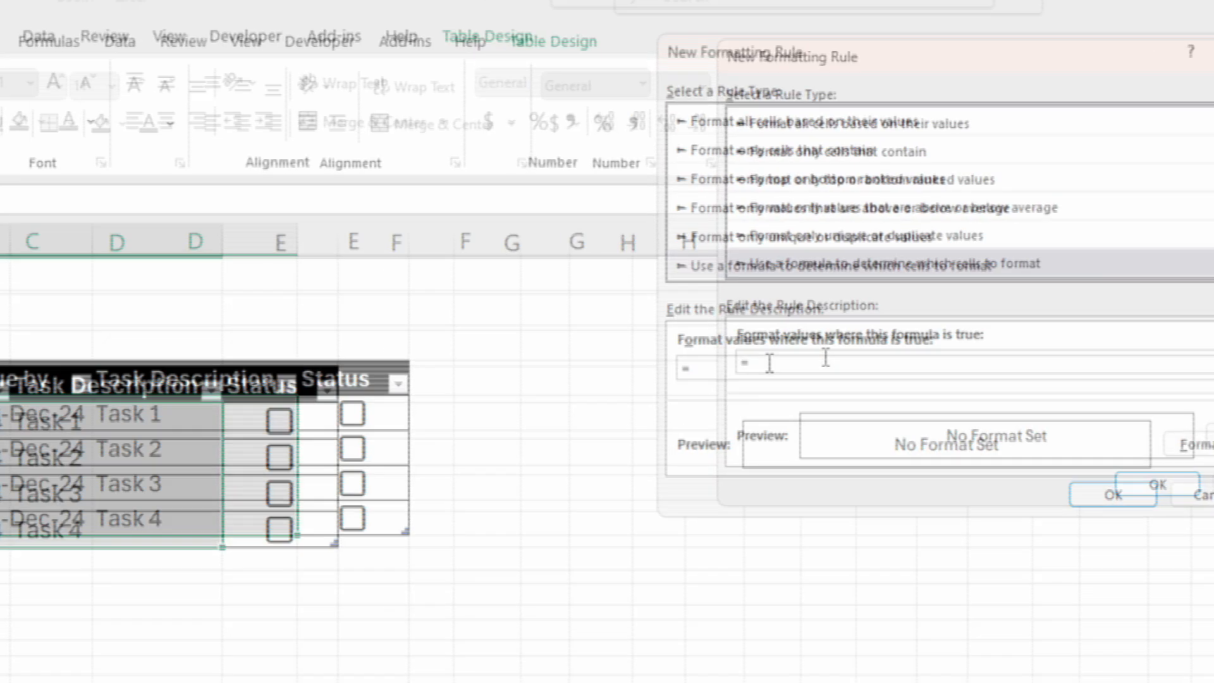
text(5)
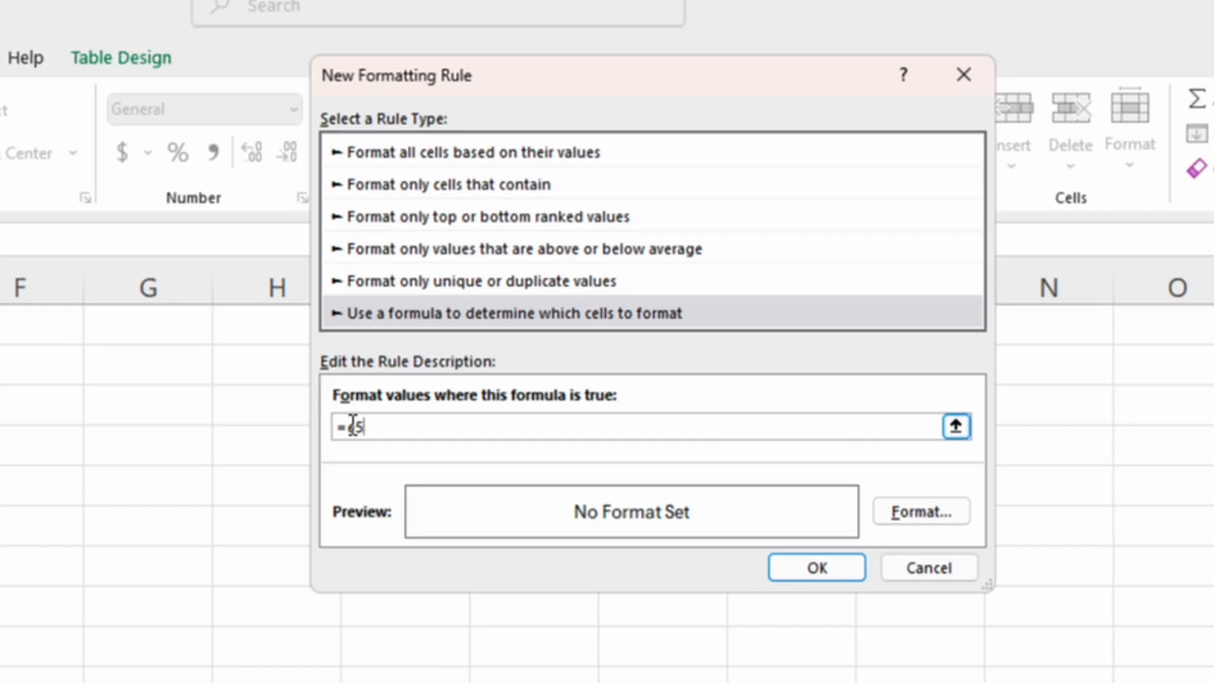
key(Left)
key(Left)
text($)
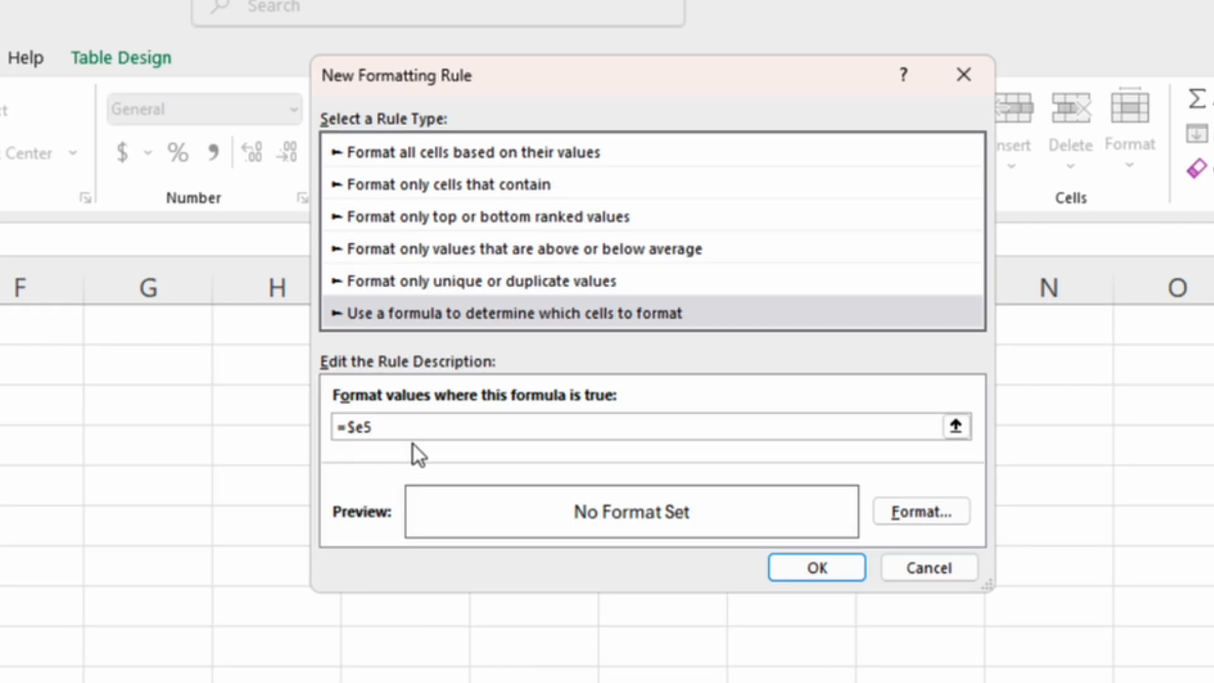
- Set the rule's font format to strikethrough, italic and light grey, and apply the rule
click(927, 510)
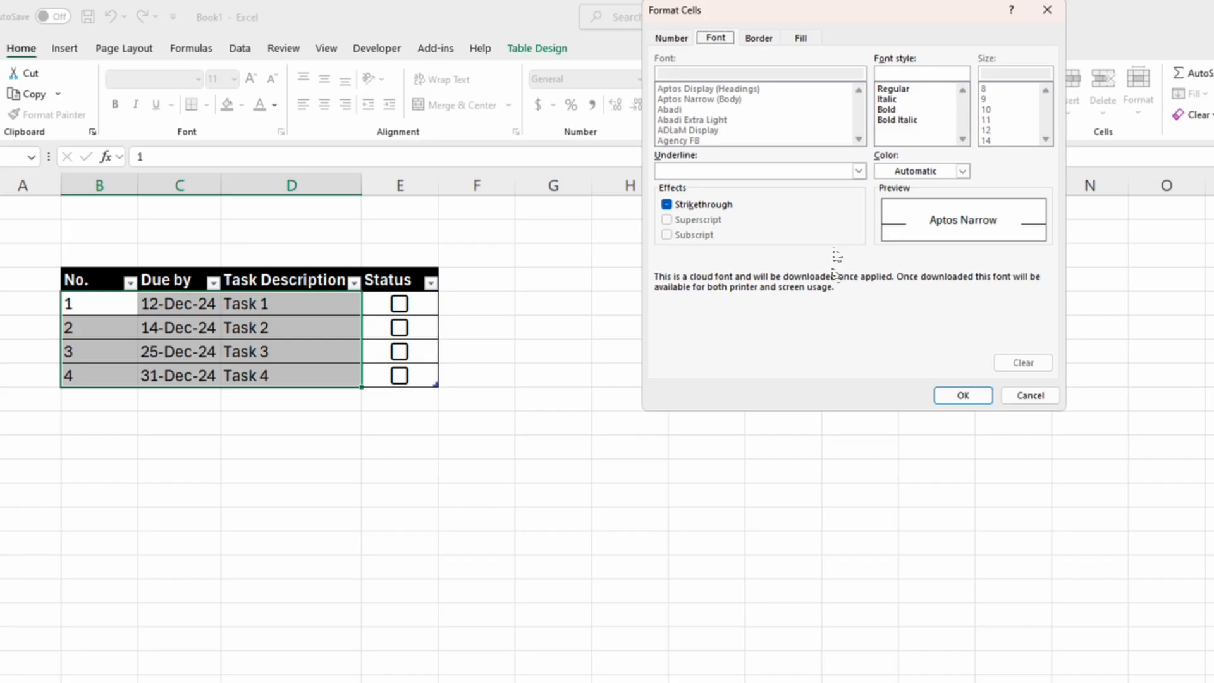
drag(850, 14, 817, 252)
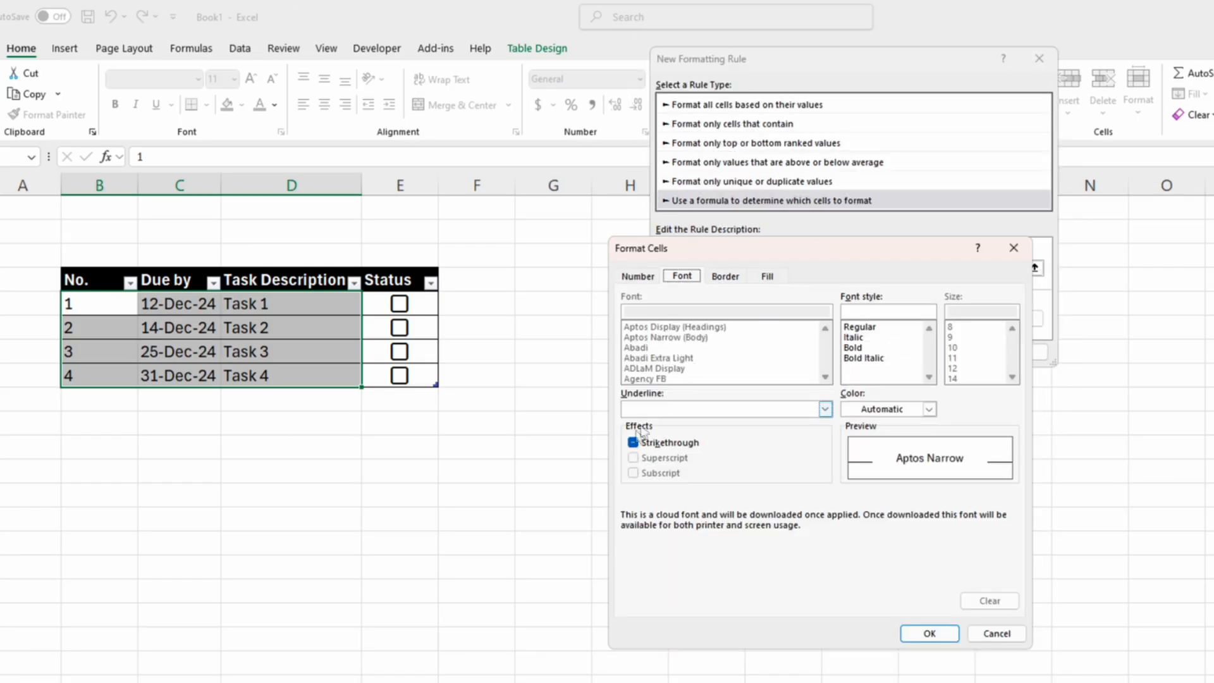
click(634, 442)
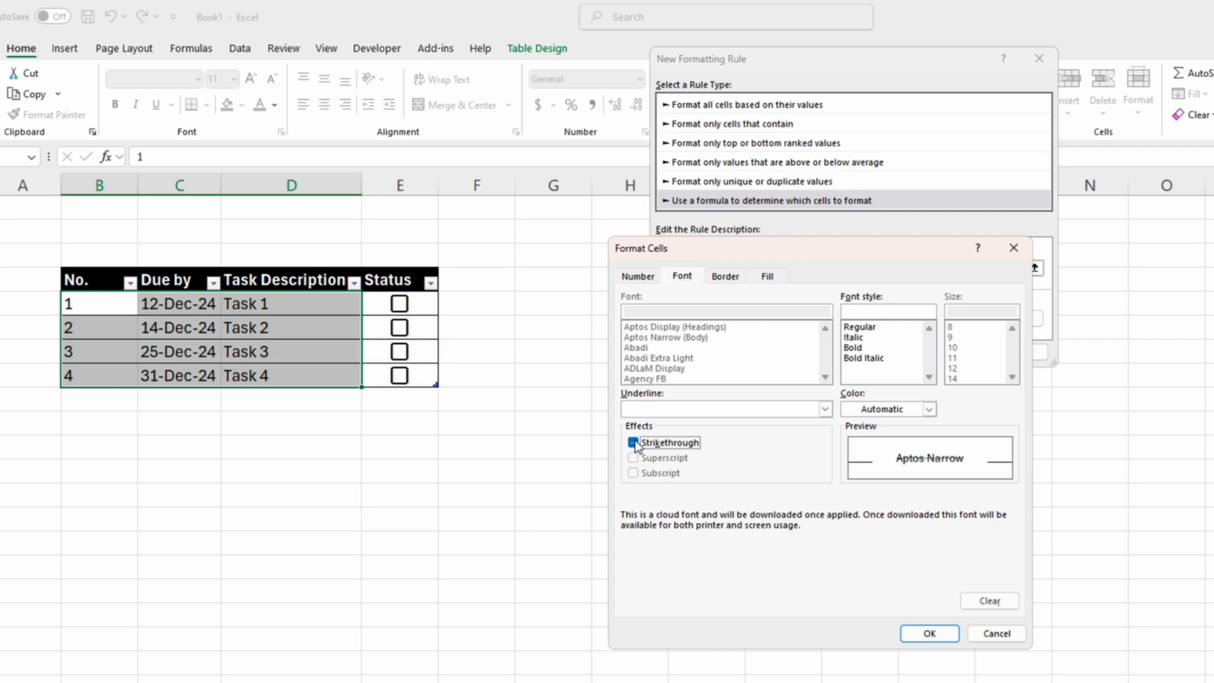
click(858, 337)
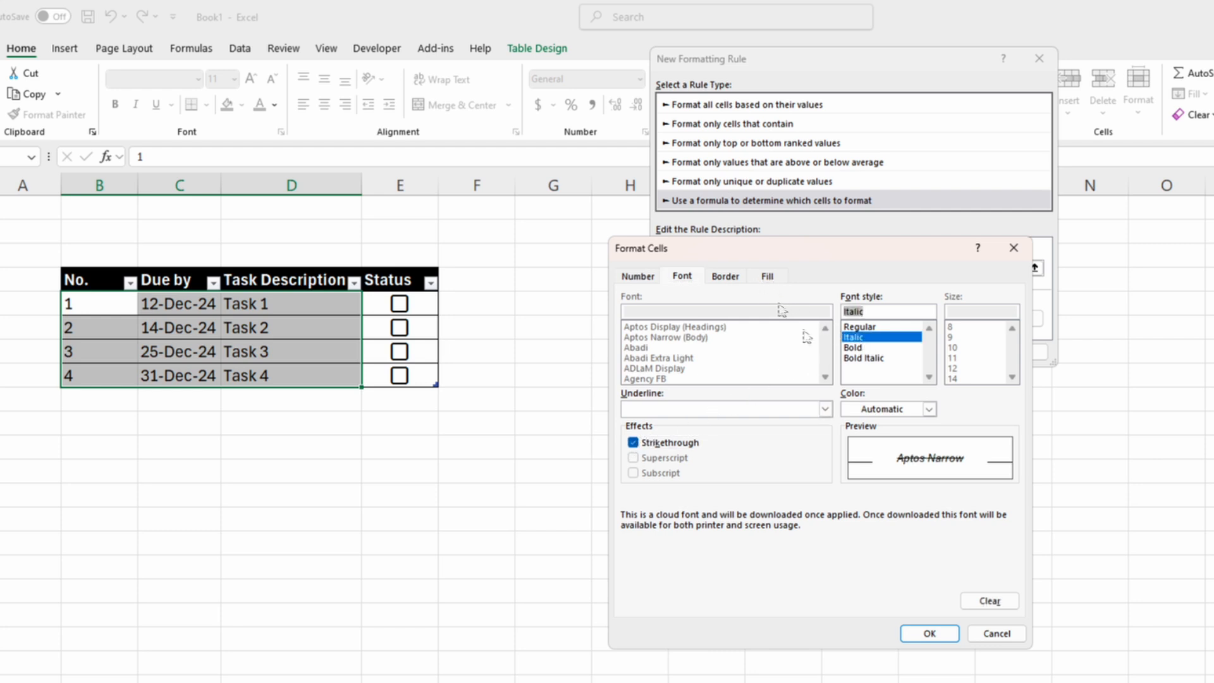
click(859, 409)
click(848, 517)
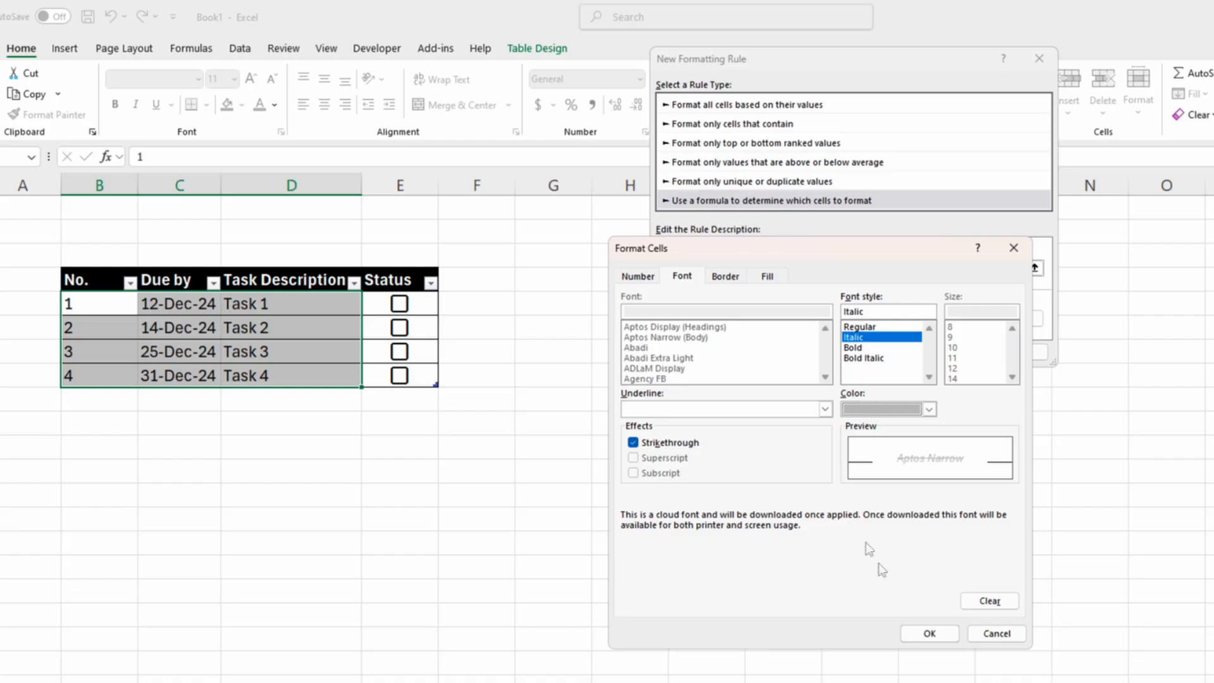
click(928, 636)
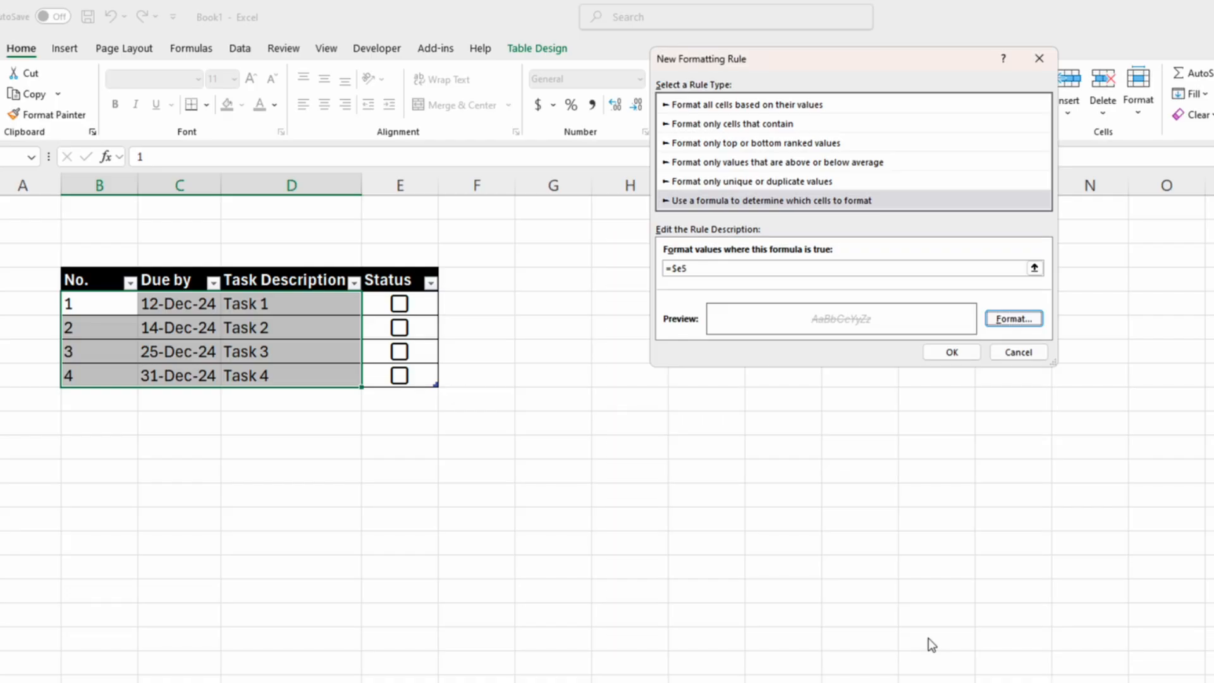
click(951, 352)
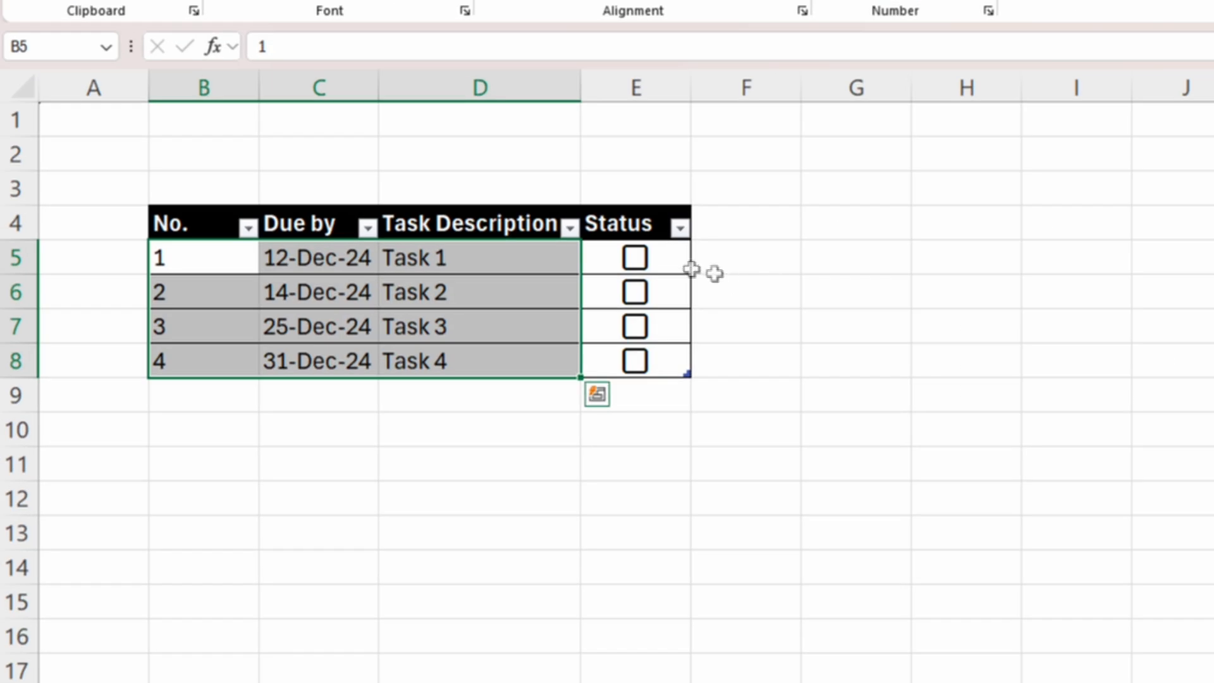
- Test the rule by ticking and clearing the Task 1 checkbox, autofitting the Due by column in between
click(636, 261)
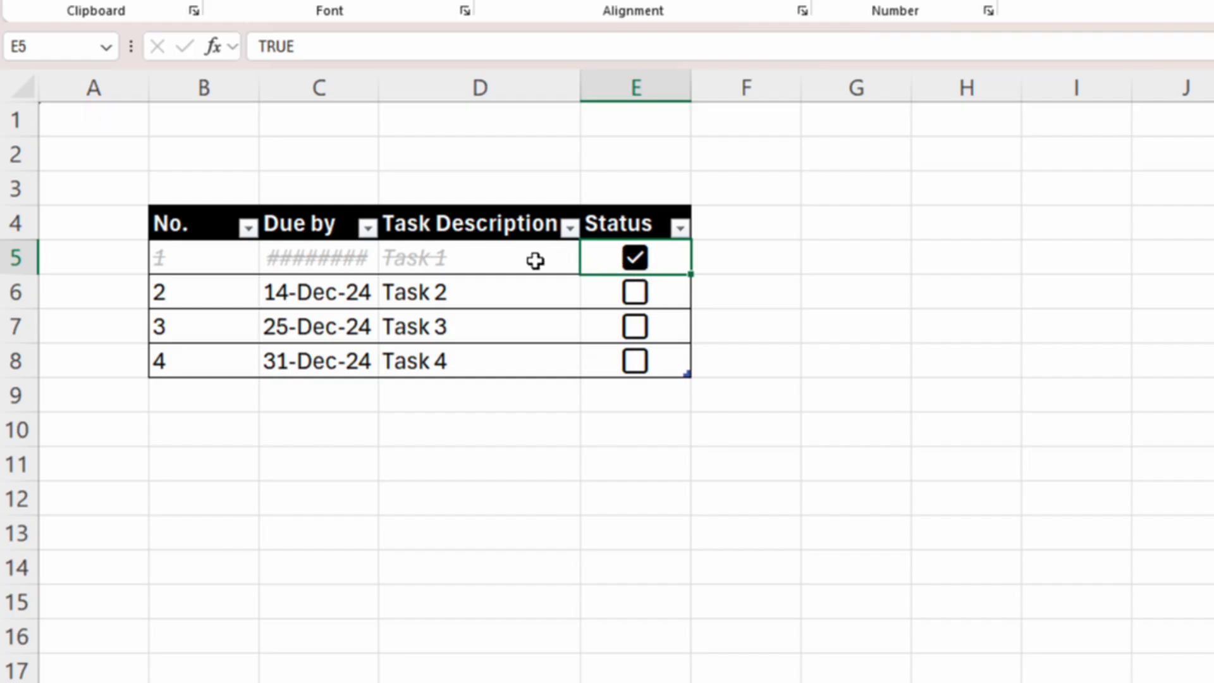
double_click(378, 76)
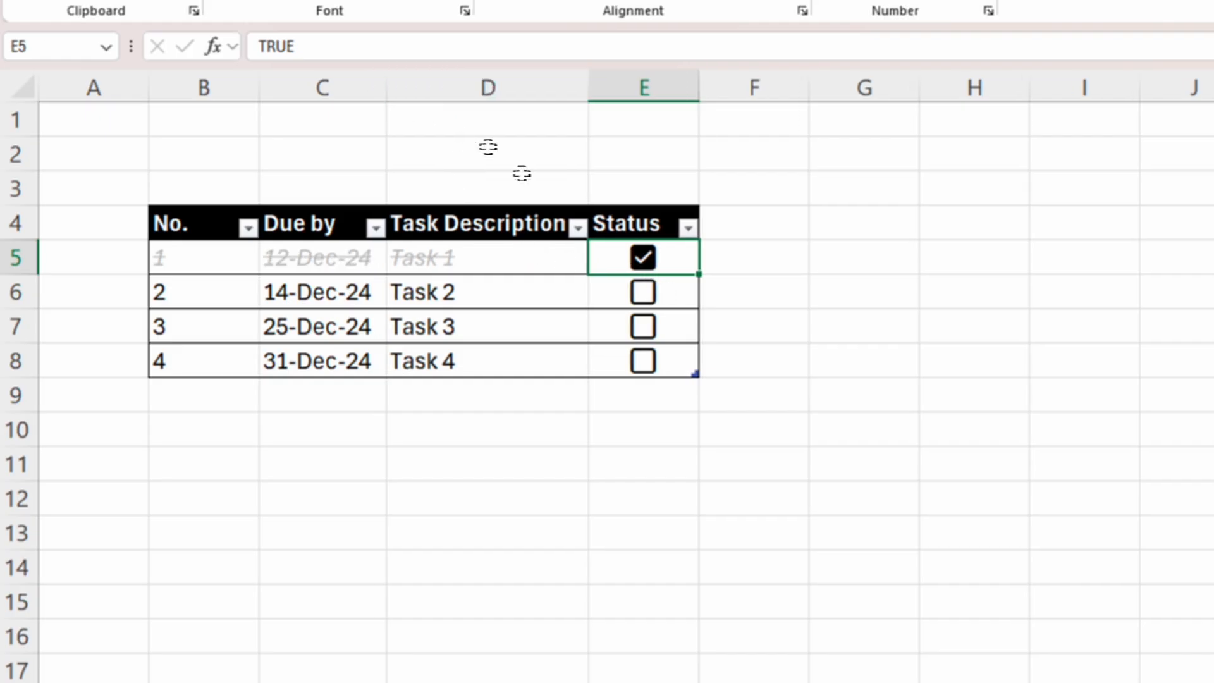
click(643, 259)
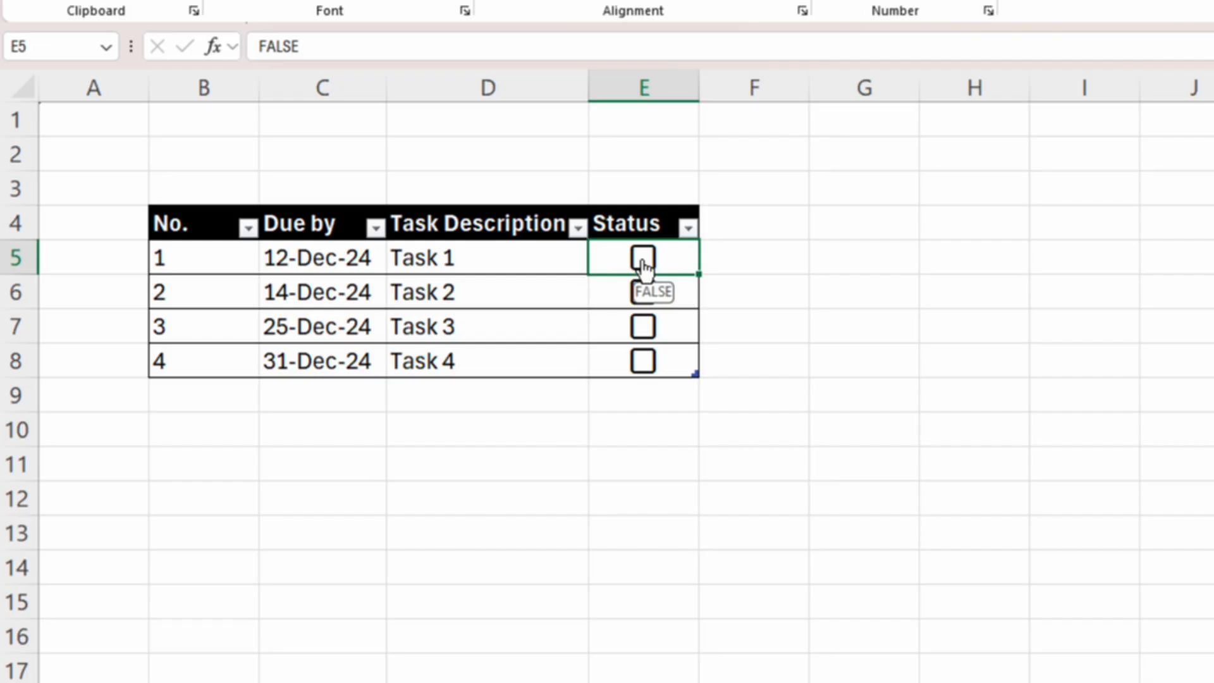
- Create a formula-based conditional formatting rule for B5:E8 with the formula =TODAY()>$C5
drag(182, 257, 684, 362)
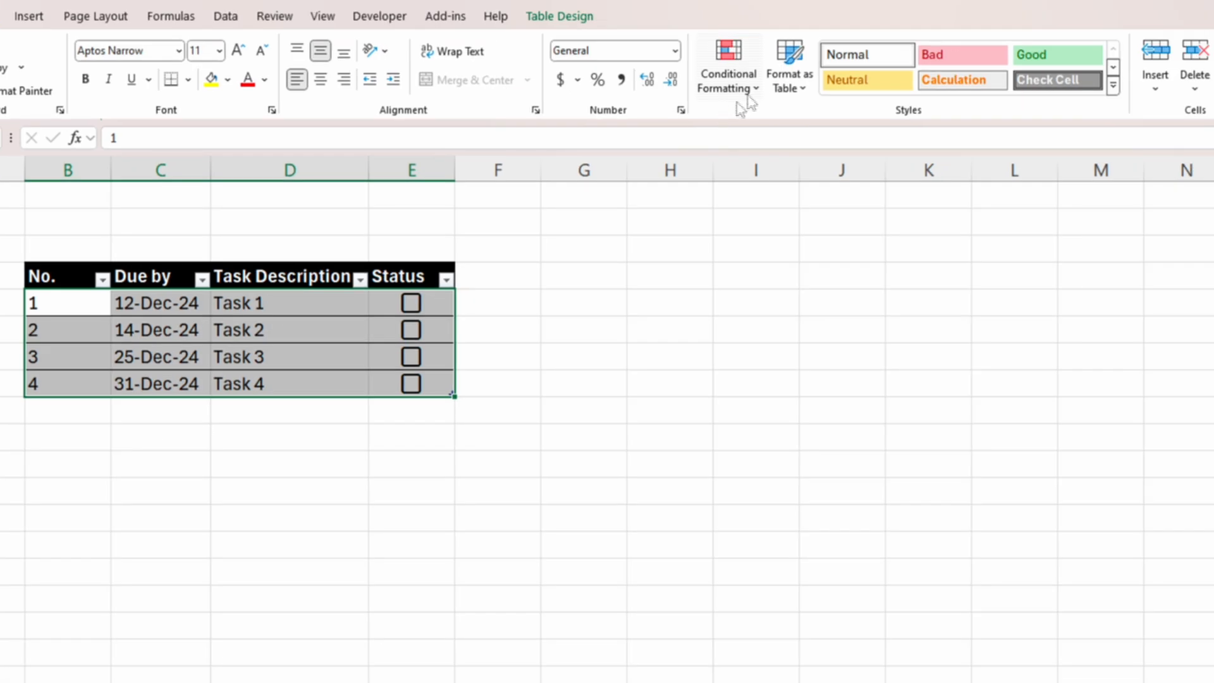
click(730, 77)
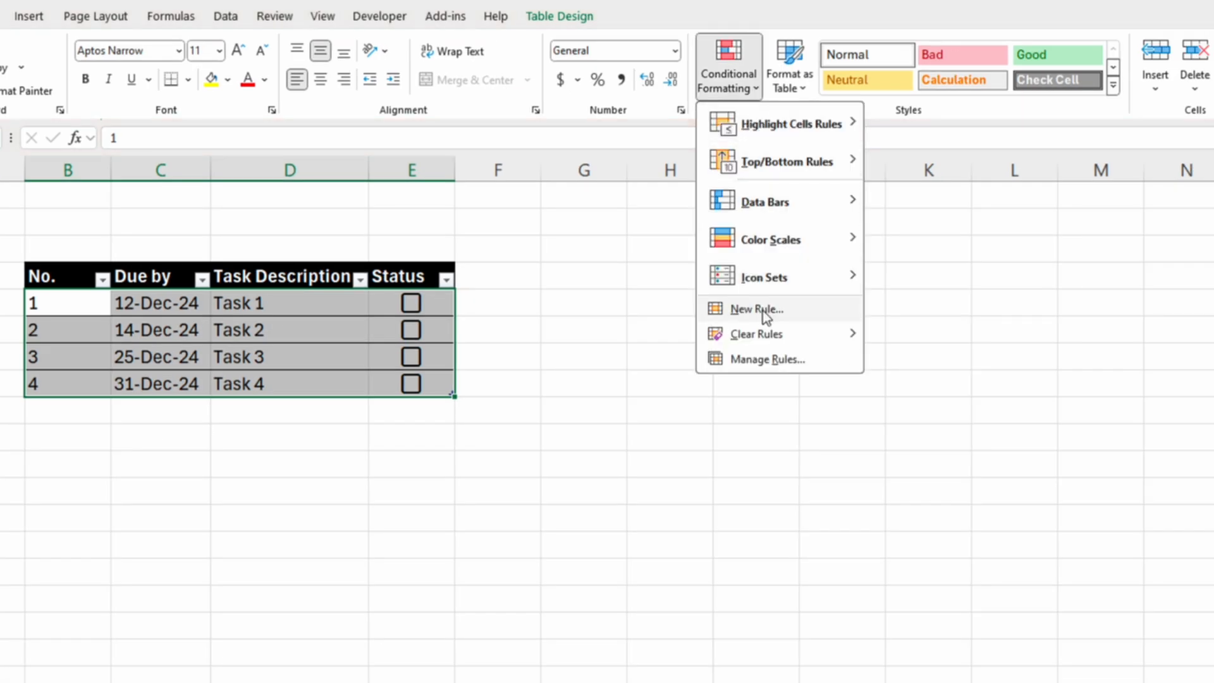
click(766, 312)
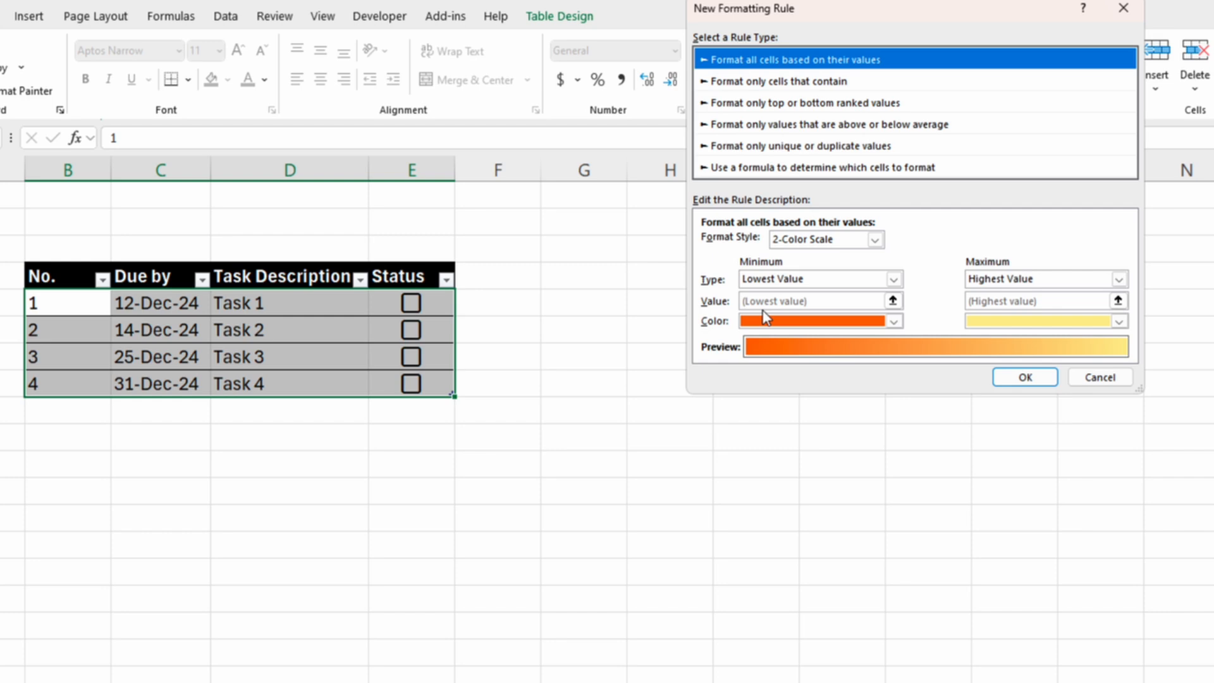
click(752, 168)
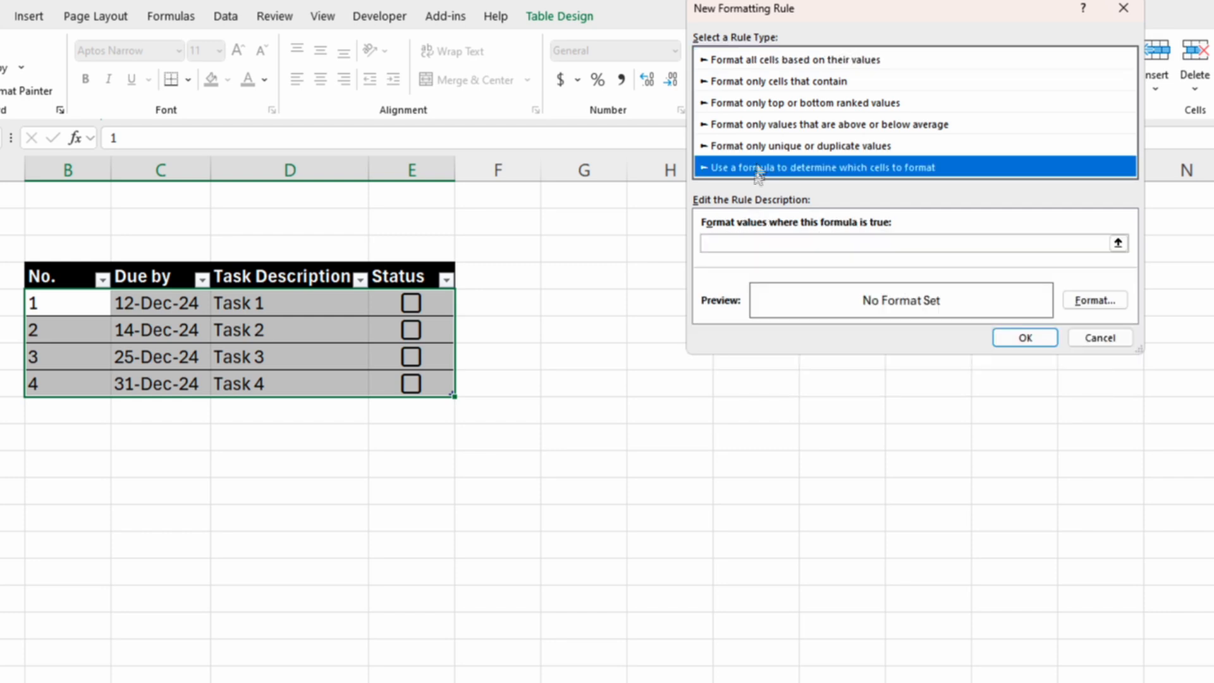
click(758, 243)
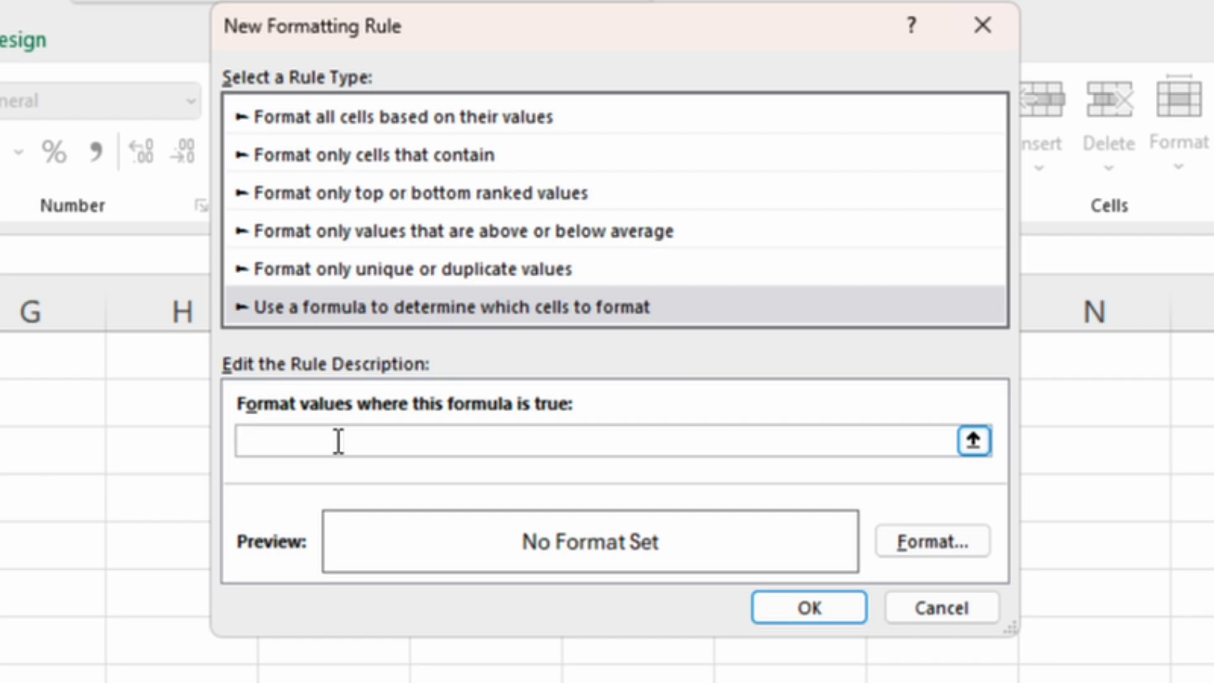
text(=TODAY)
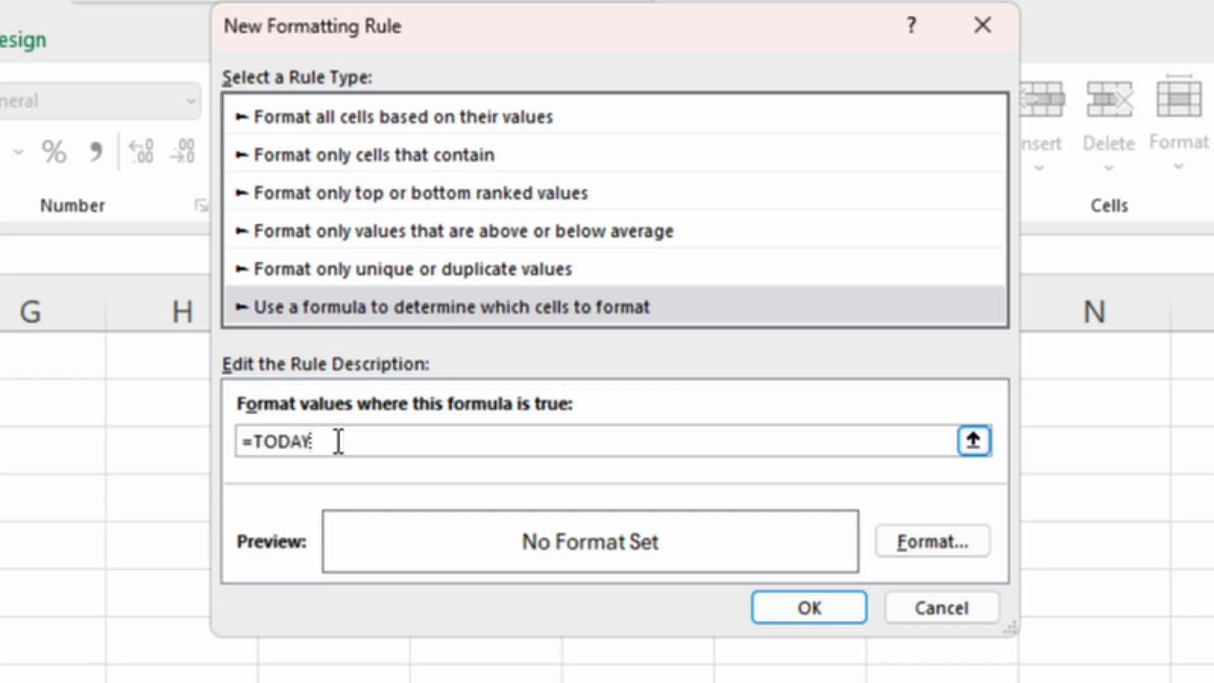
text(()>)
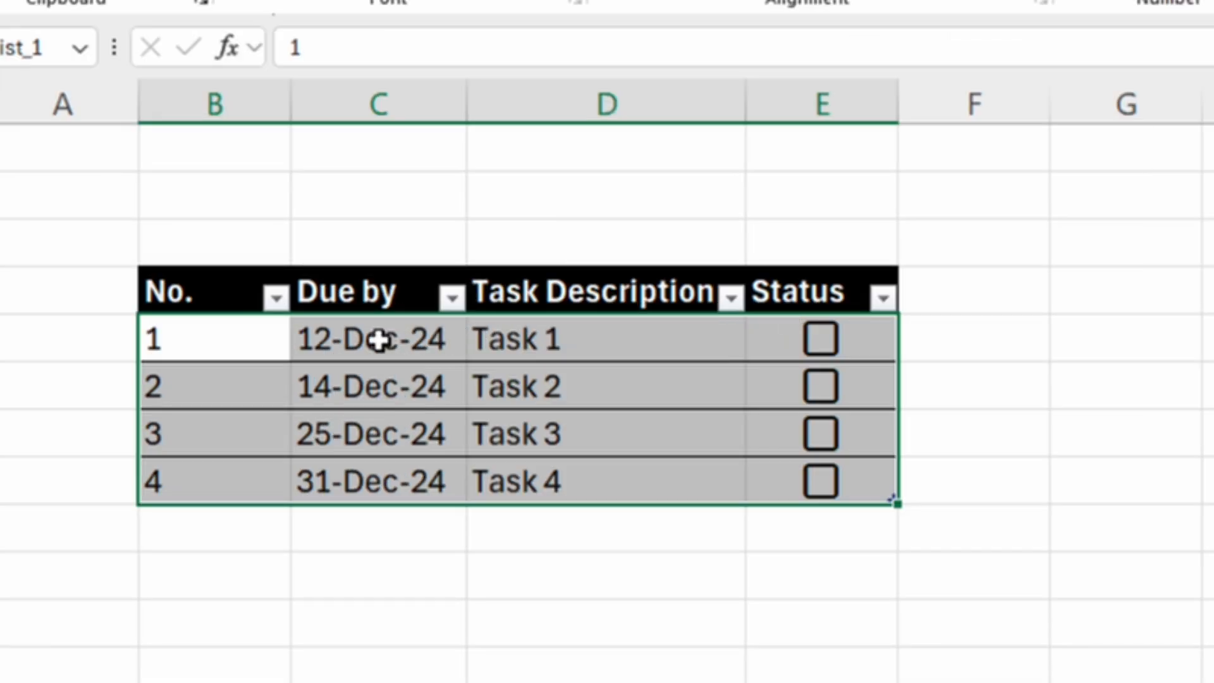
click(378, 341)
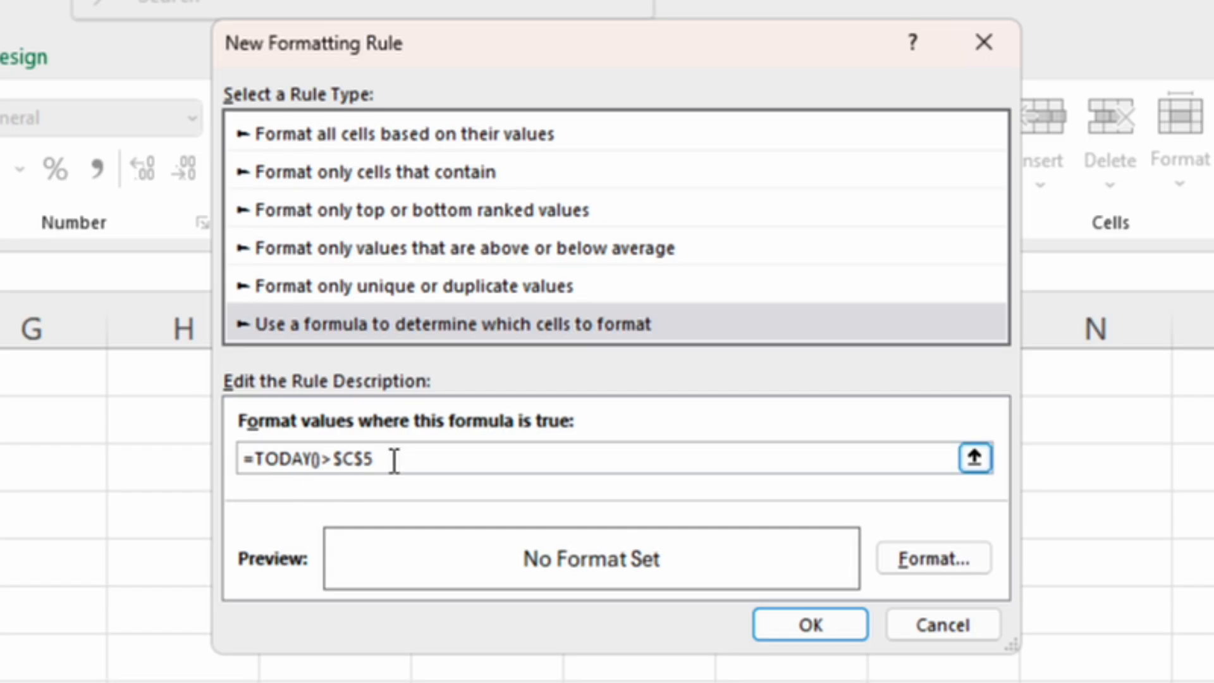
key(BackSpace)
- Set the overdue rule's format to a red fill with white font and apply the rule
click(933, 558)
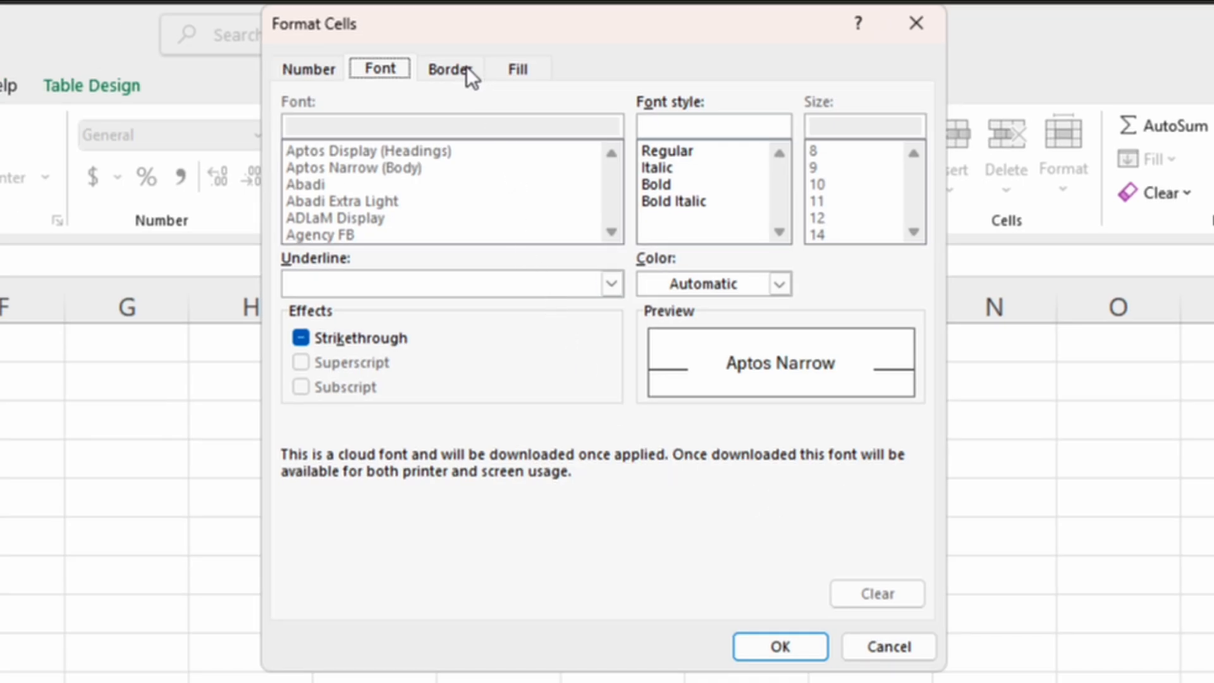
click(518, 69)
click(329, 323)
click(380, 69)
click(689, 284)
click(651, 387)
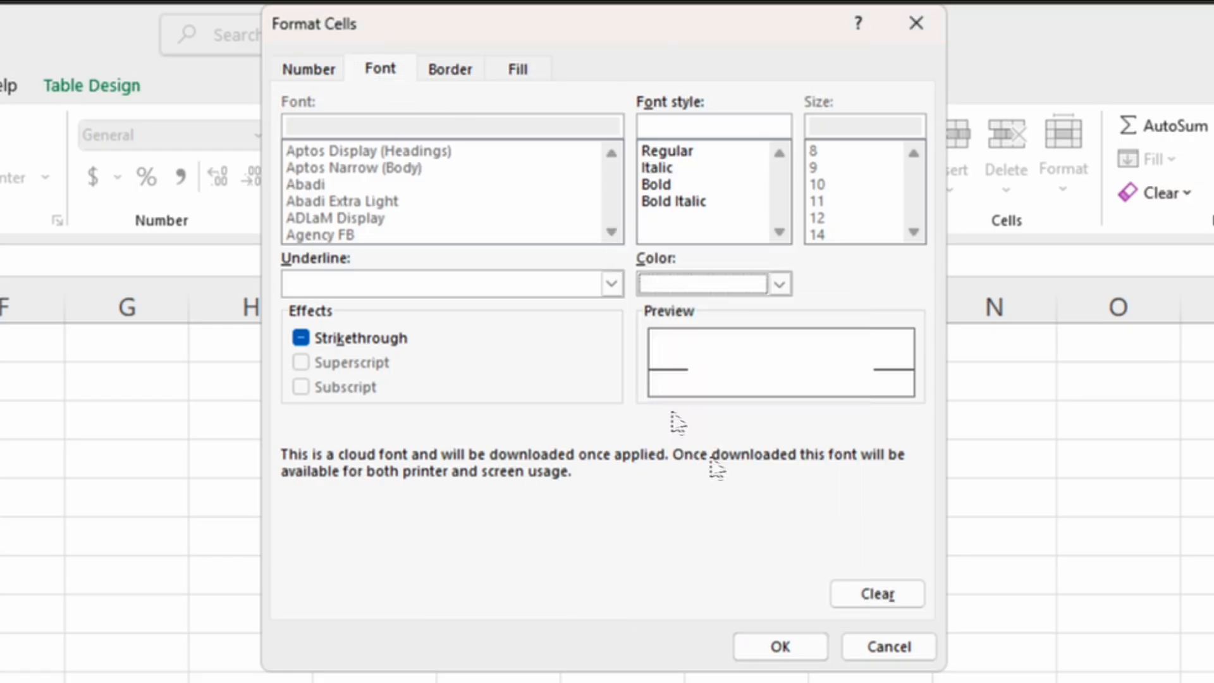
click(779, 645)
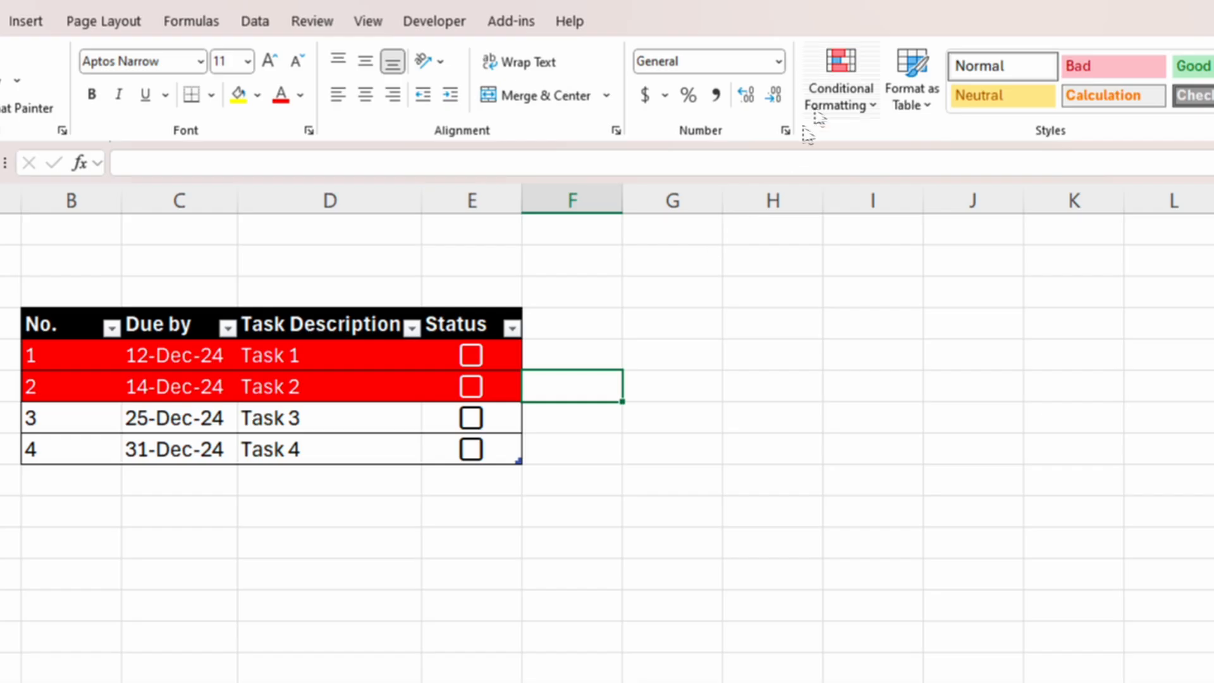
- List the conditional formatting rules for the whole worksheet in the Rules Manager
click(844, 84)
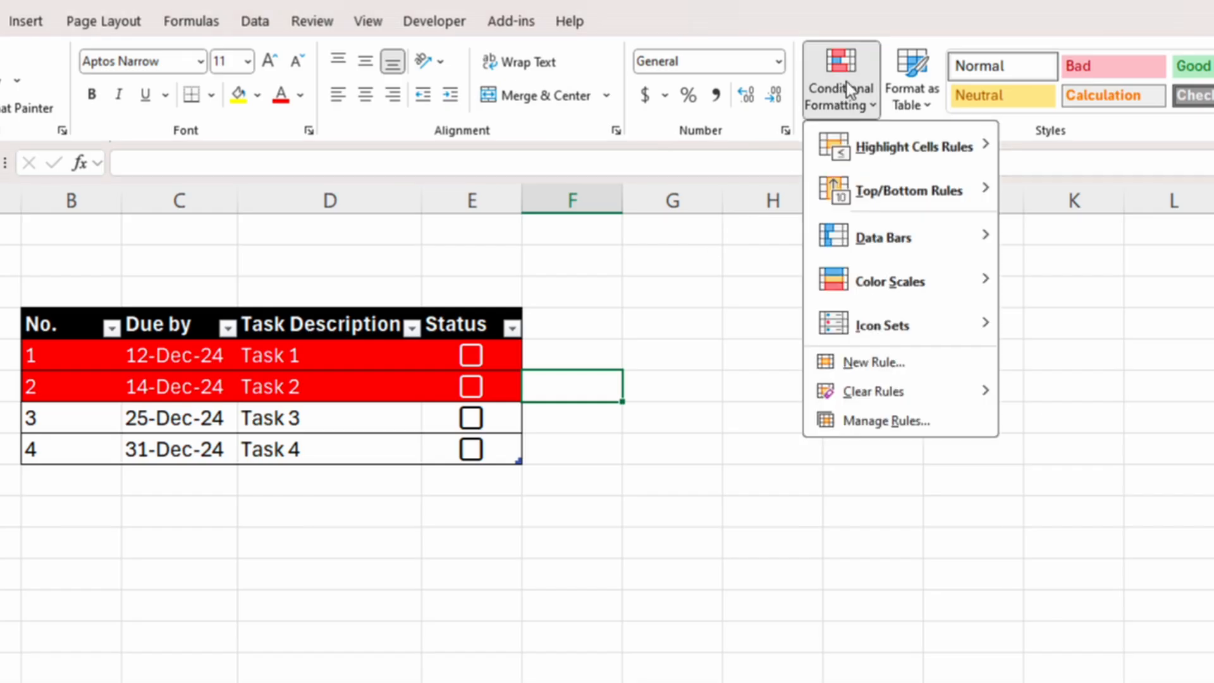
click(901, 422)
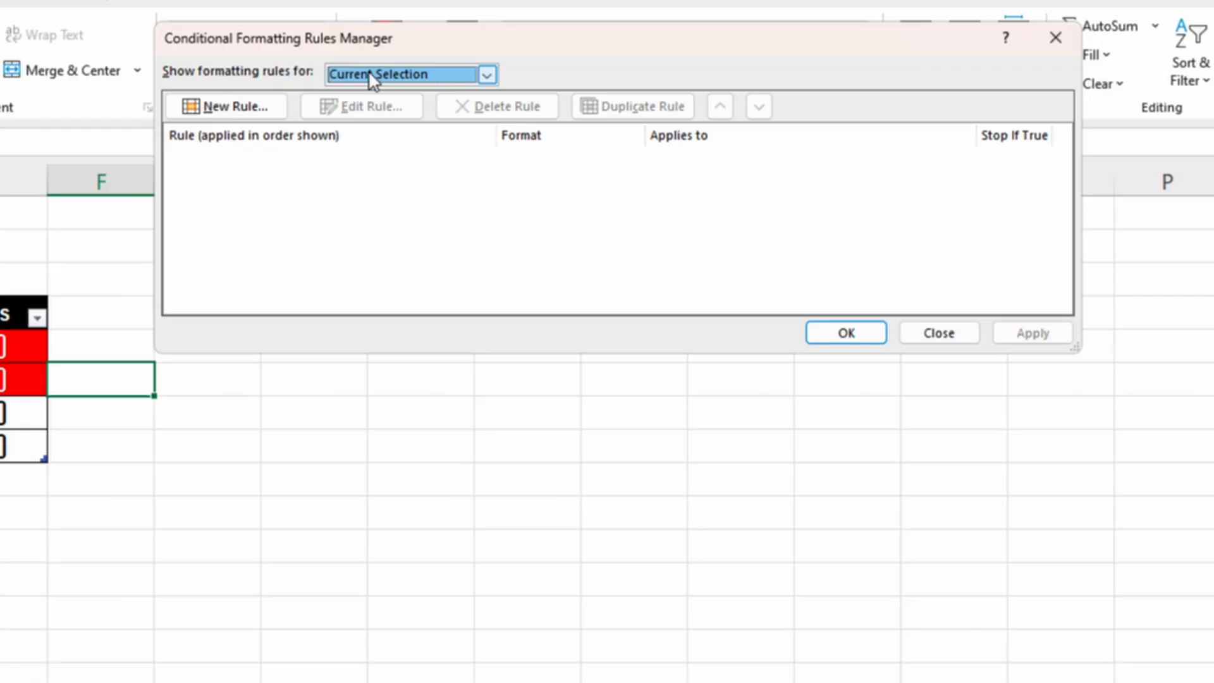
click(368, 73)
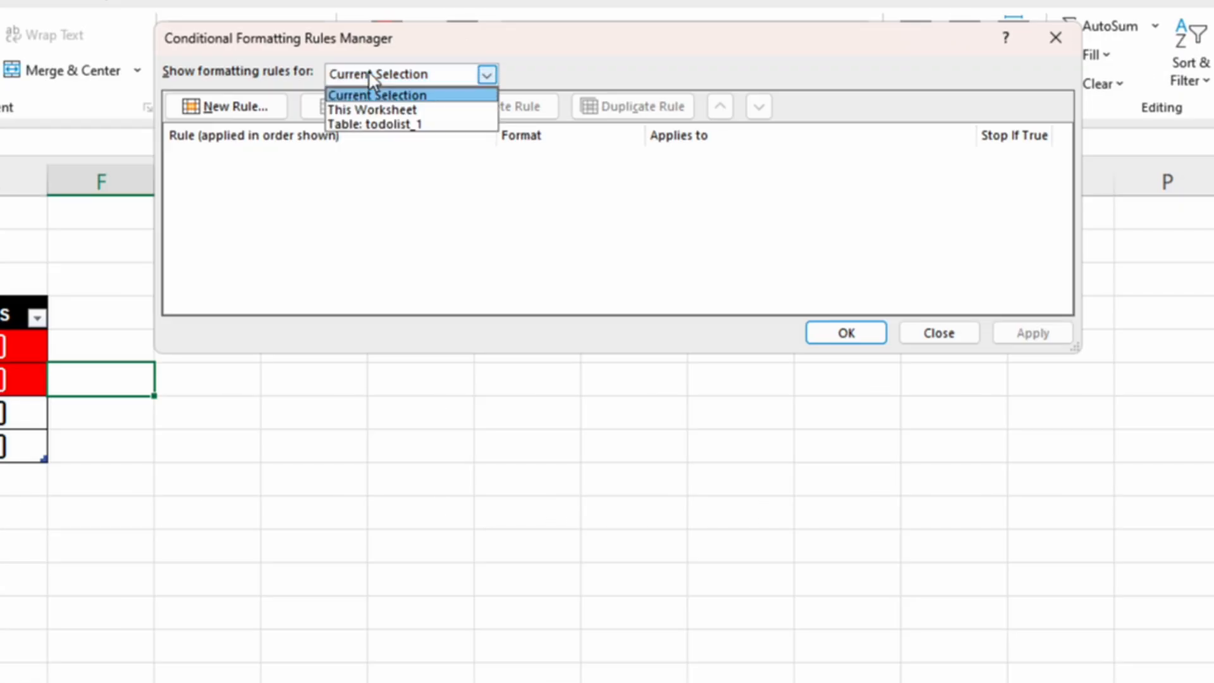
click(374, 110)
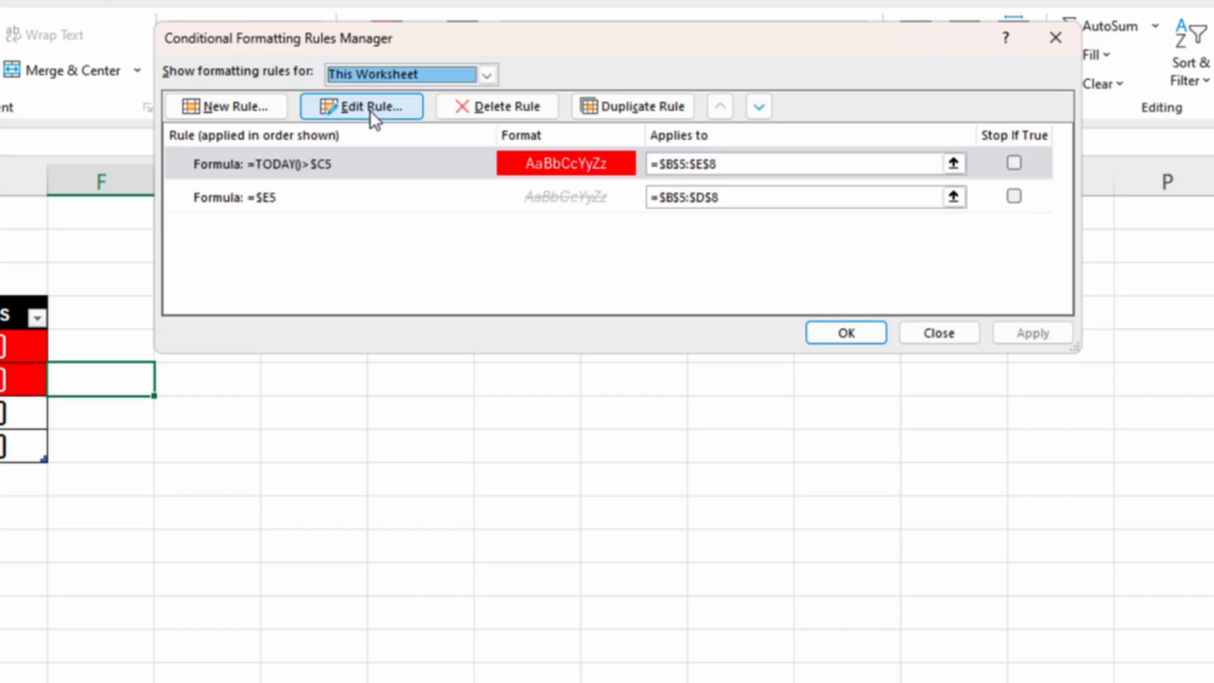
- Change the red overdue rule's formula to =AND(TODAY()>$C5,$E5=FALSE) and apply the edited rule
click(352, 162)
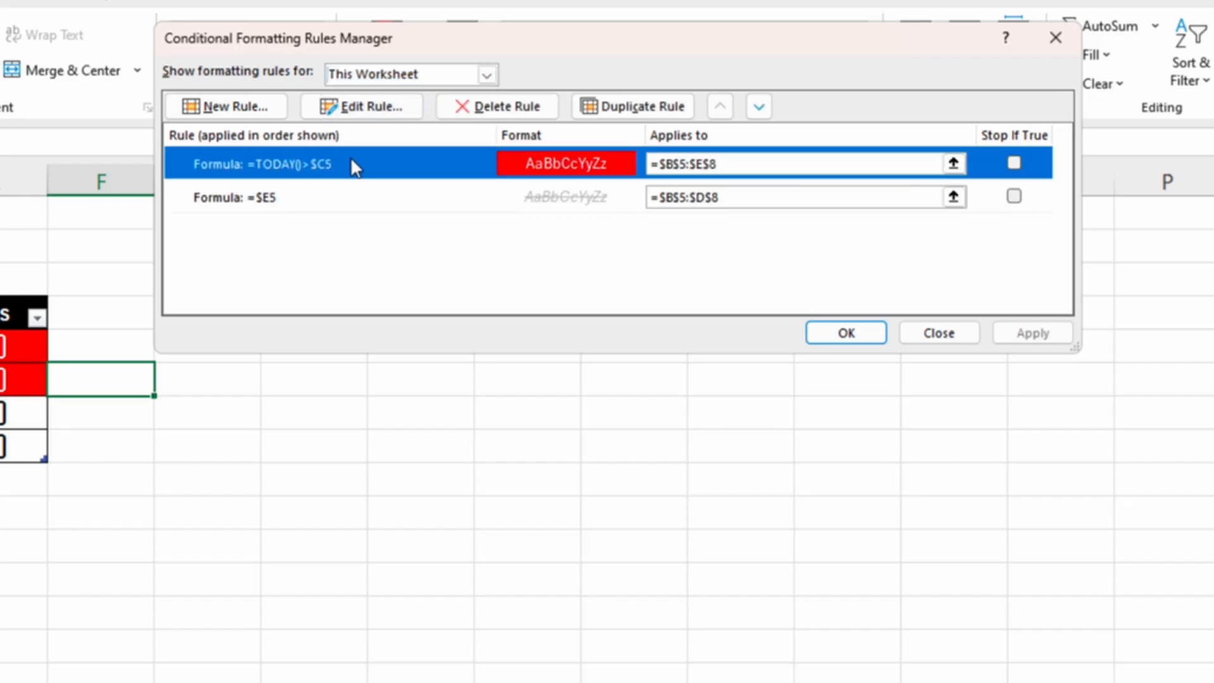
click(368, 110)
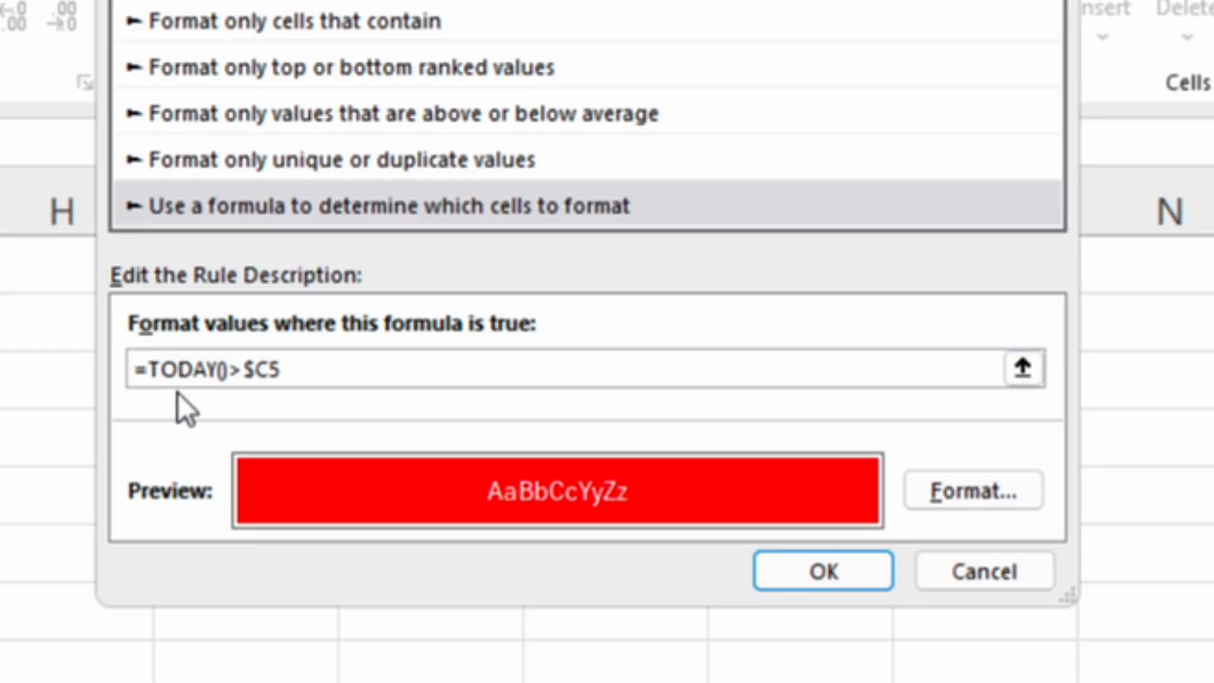
text(AND()
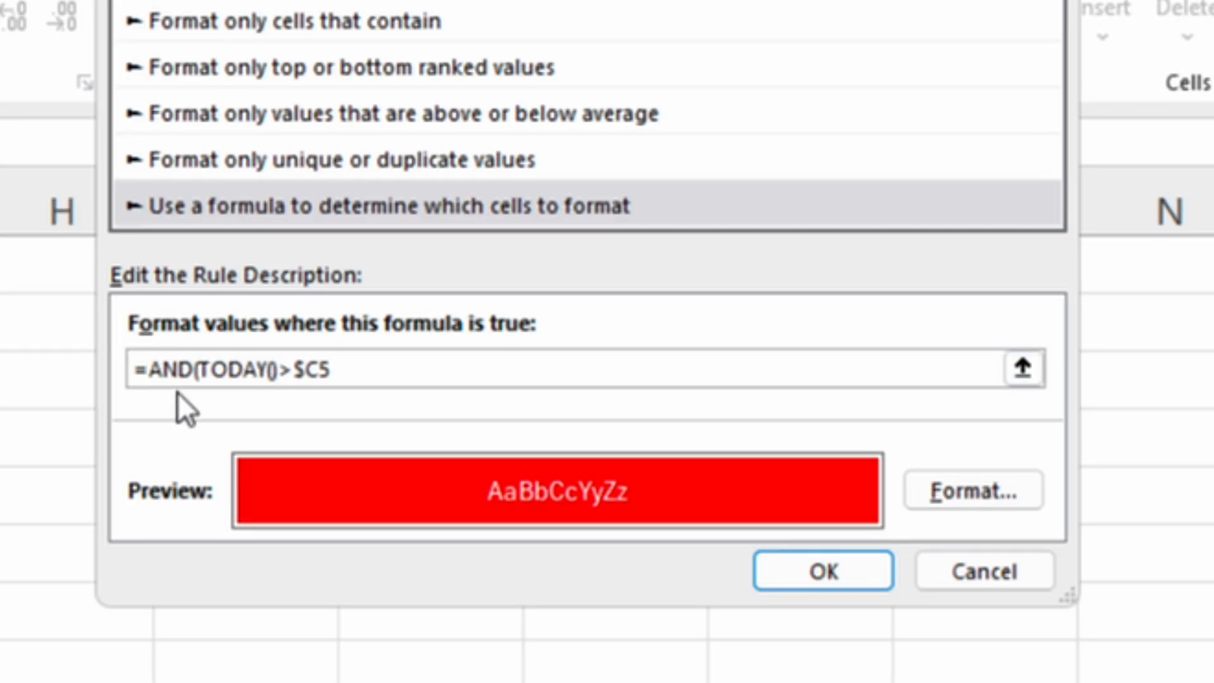
click(353, 375)
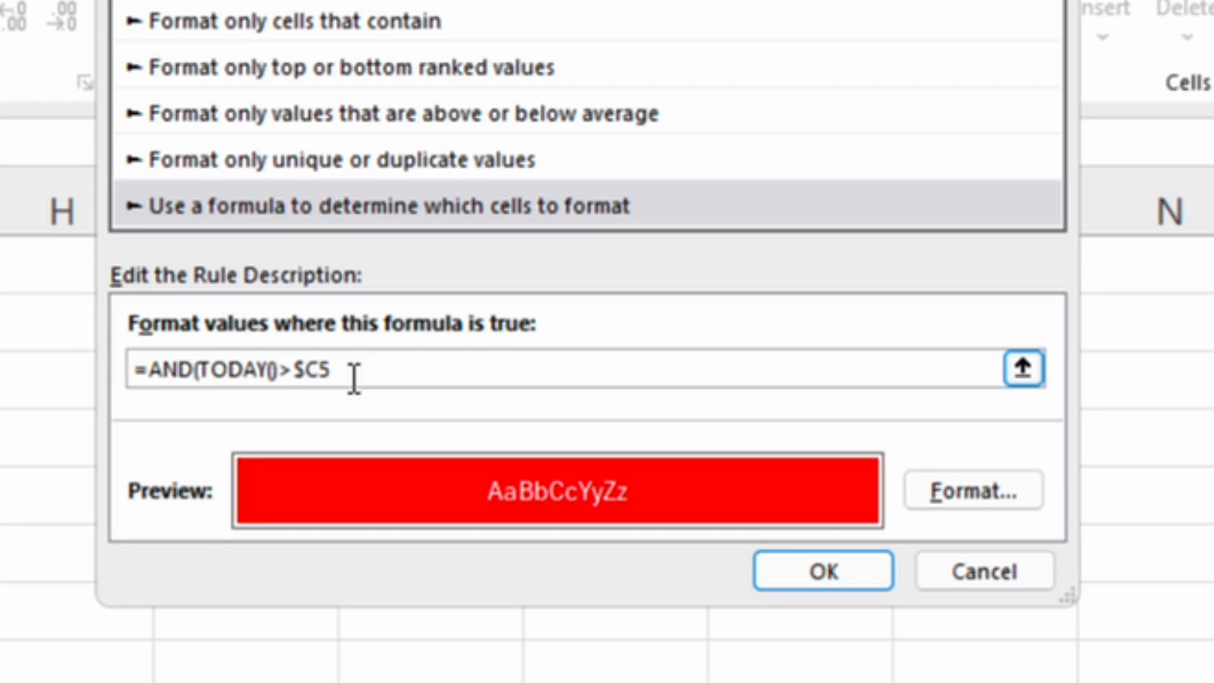
text(,)
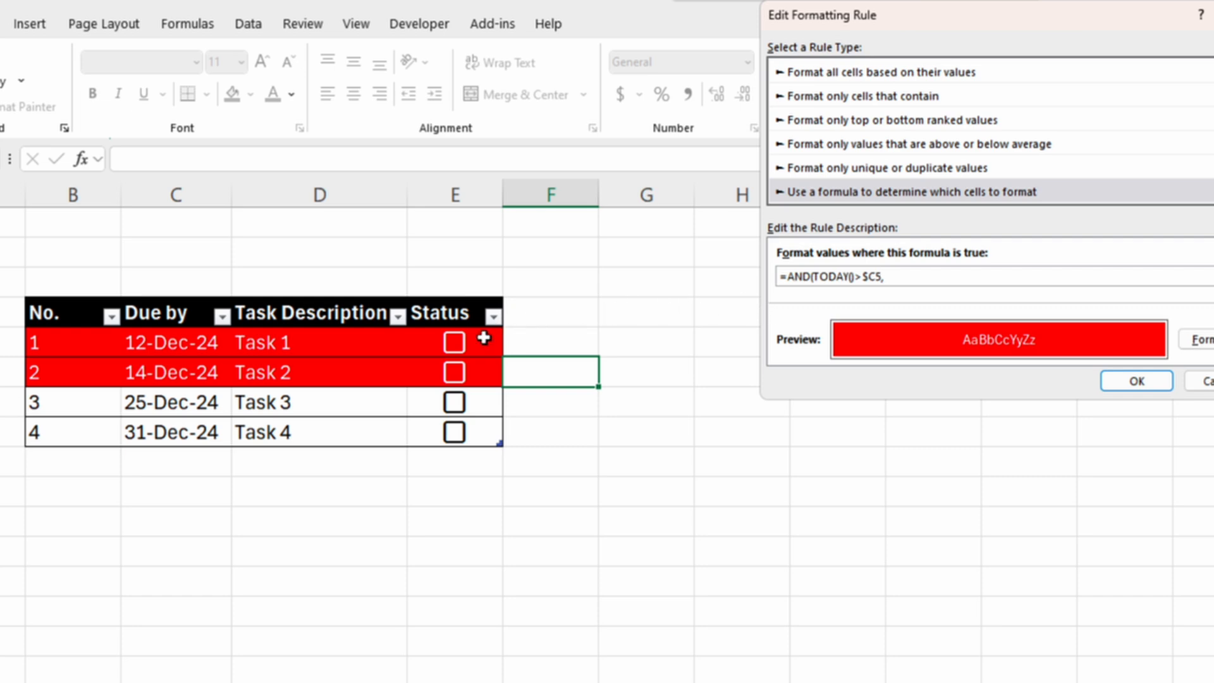
click(481, 341)
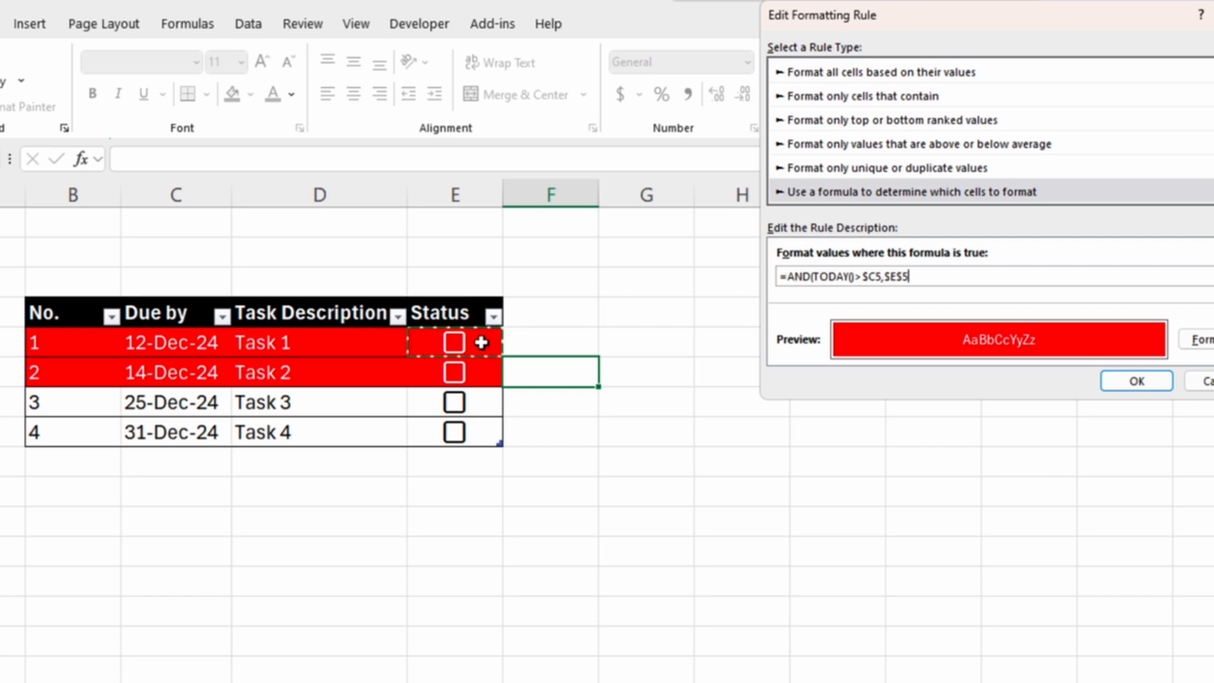
click(904, 276)
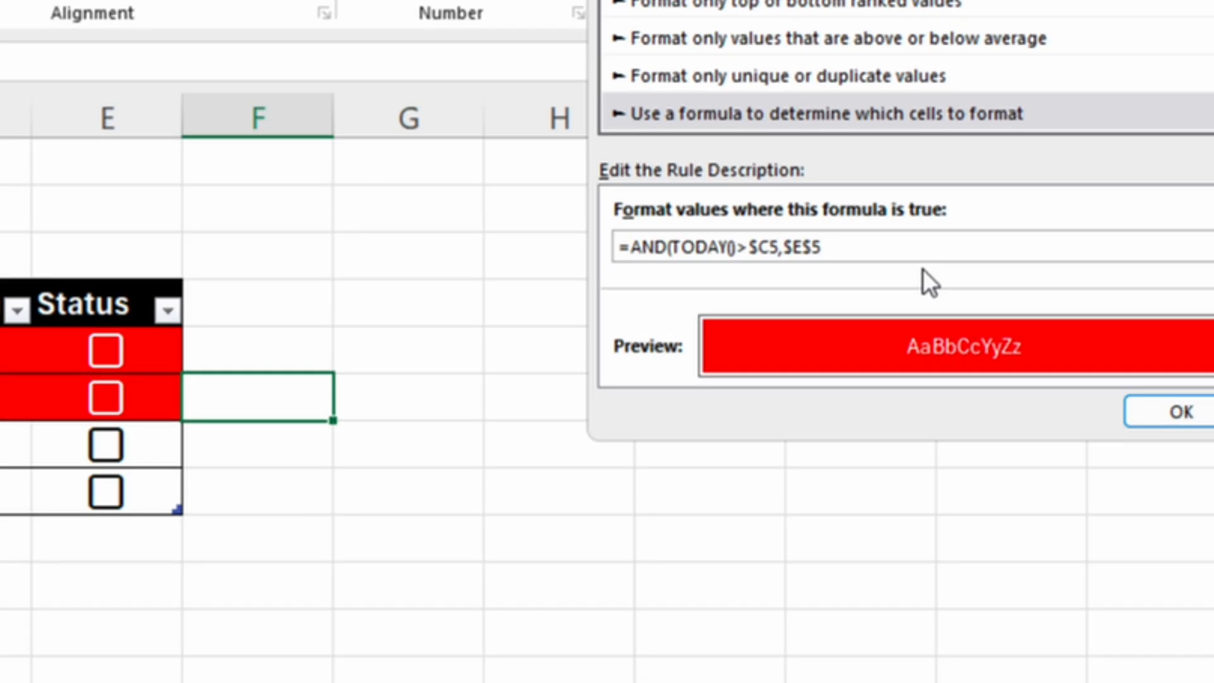
key(Left)
key(BackSpace)
click(886, 247)
text(=FALSE)
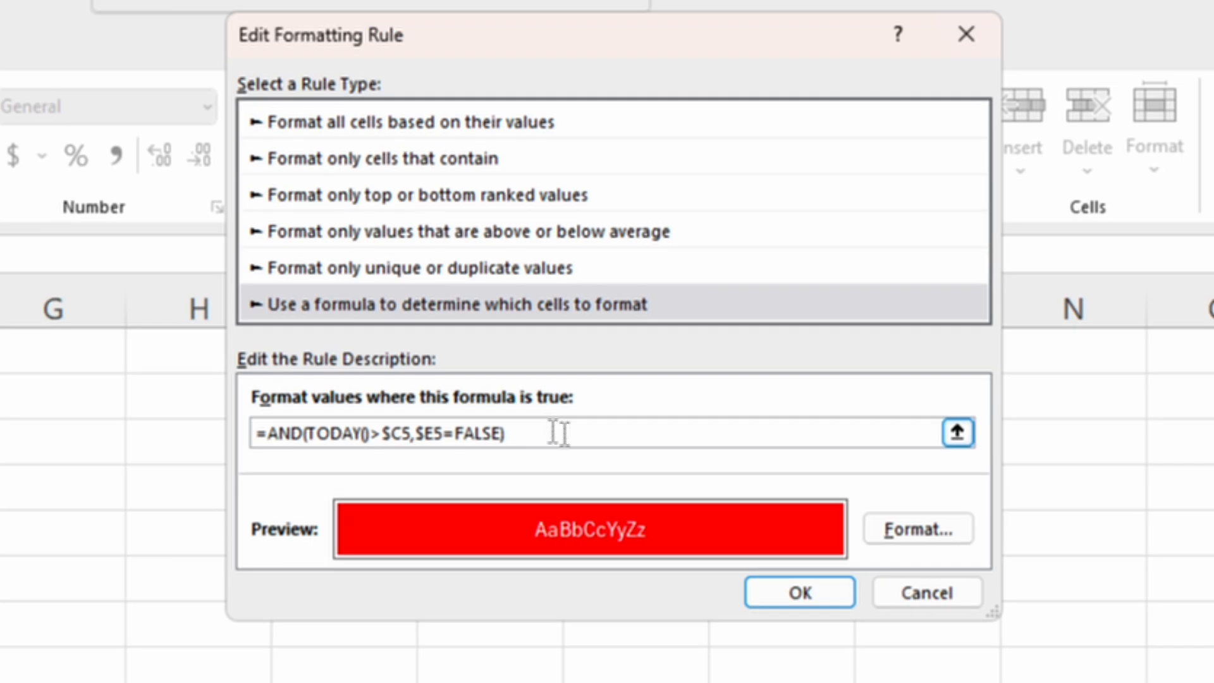
click(815, 594)
click(892, 529)
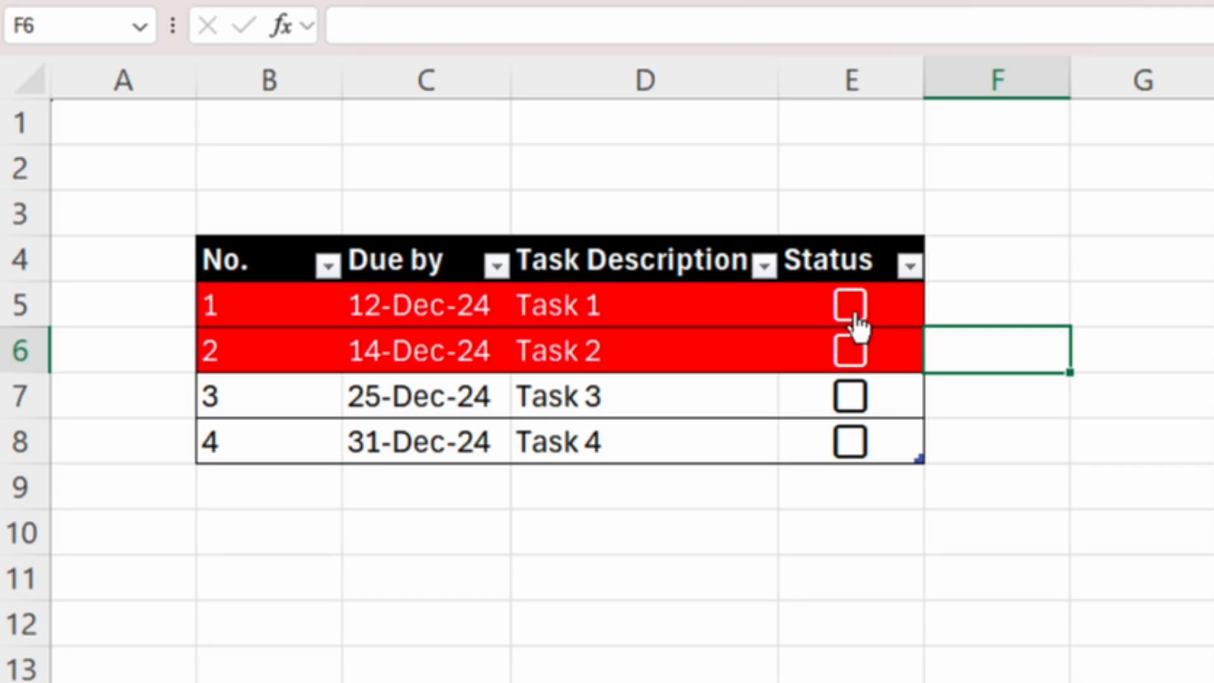
- Test the rules by ticking the four status checkboxes one by one and clearing E5:E8 all at once
click(669, 345)
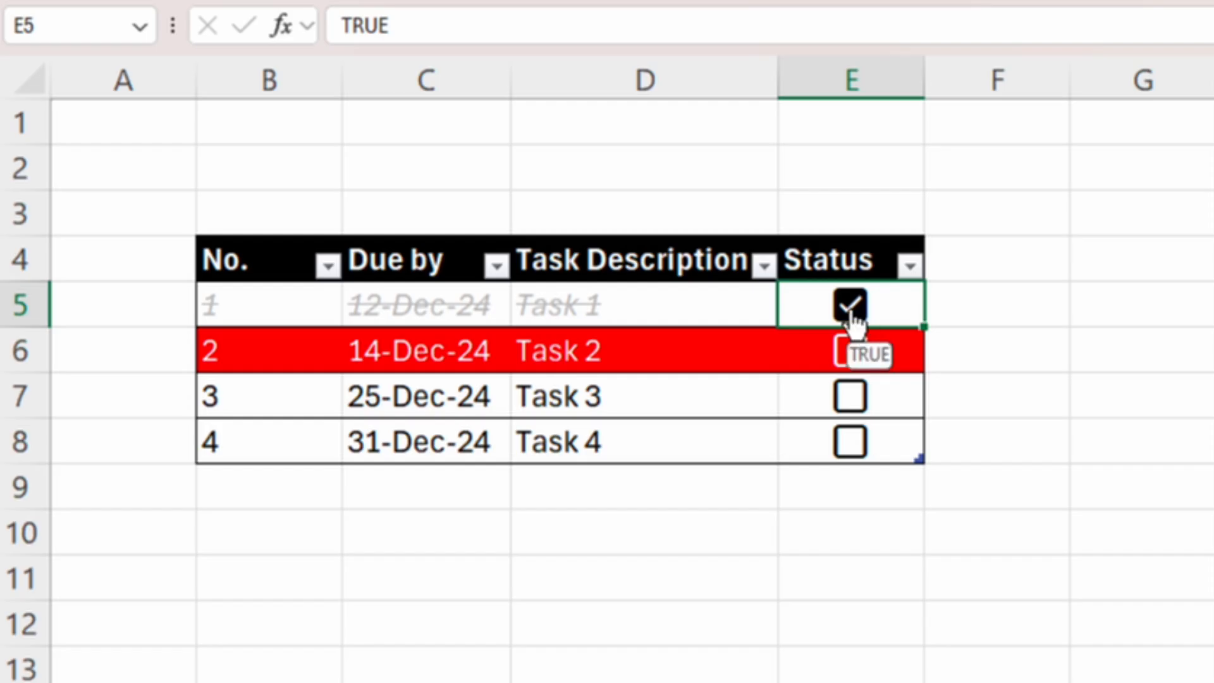
click(851, 354)
click(854, 397)
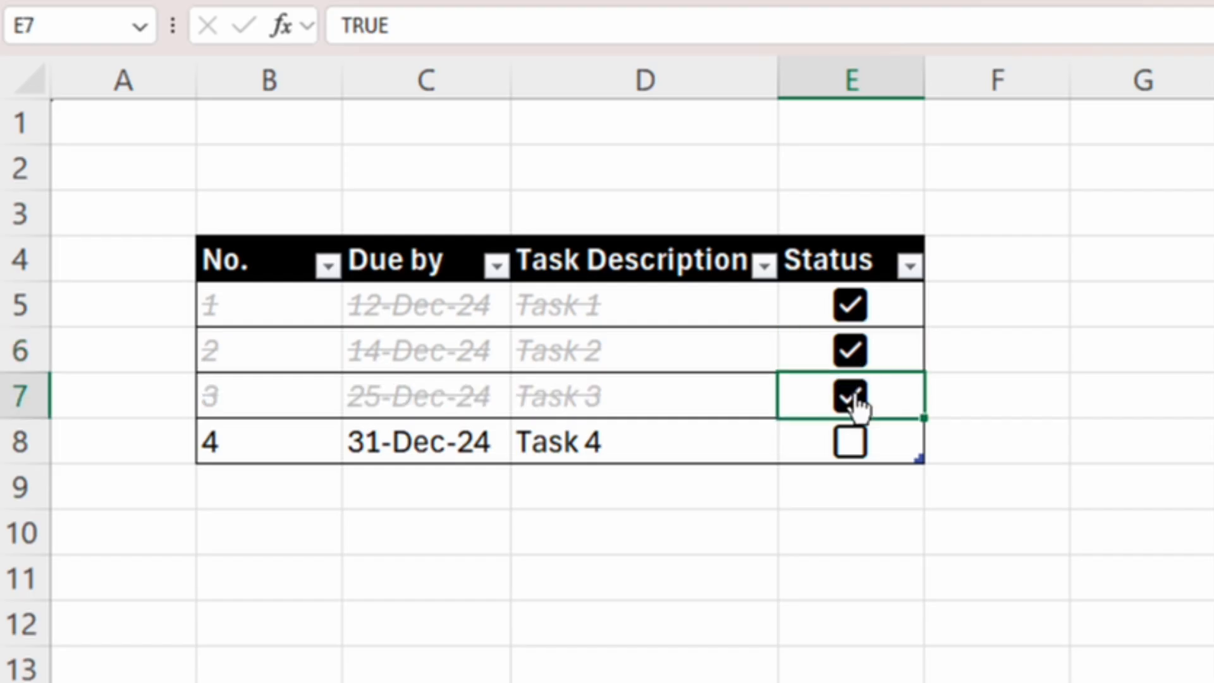
click(851, 444)
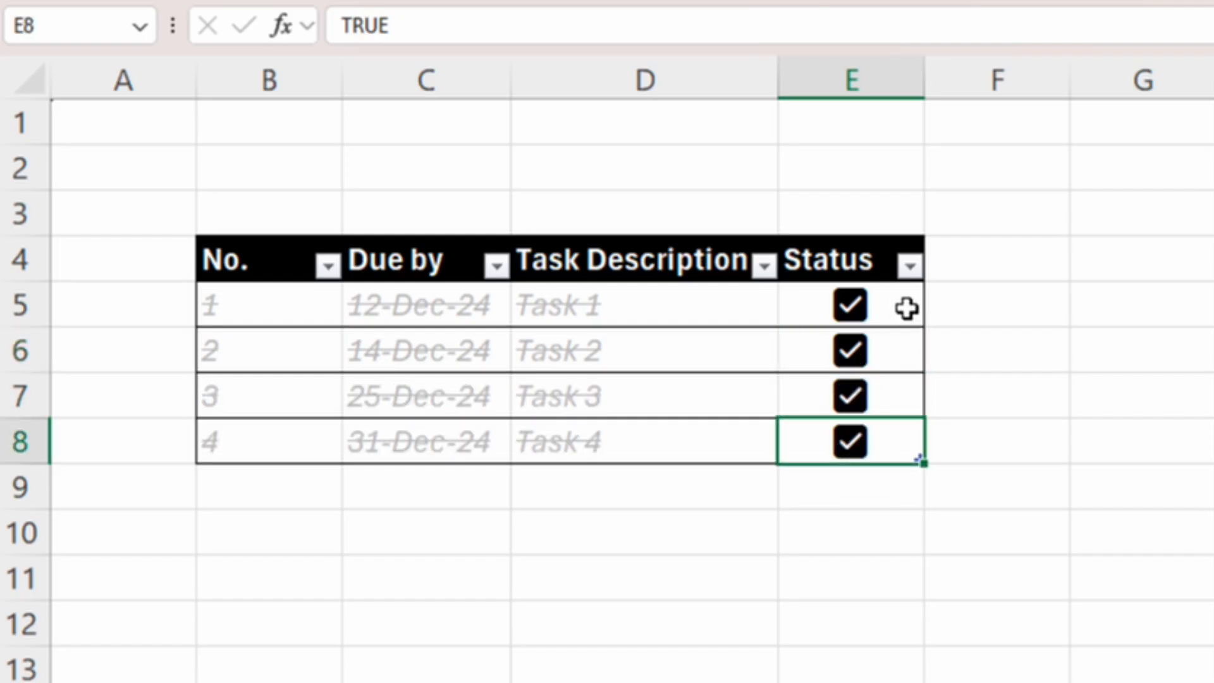
drag(906, 311, 907, 457)
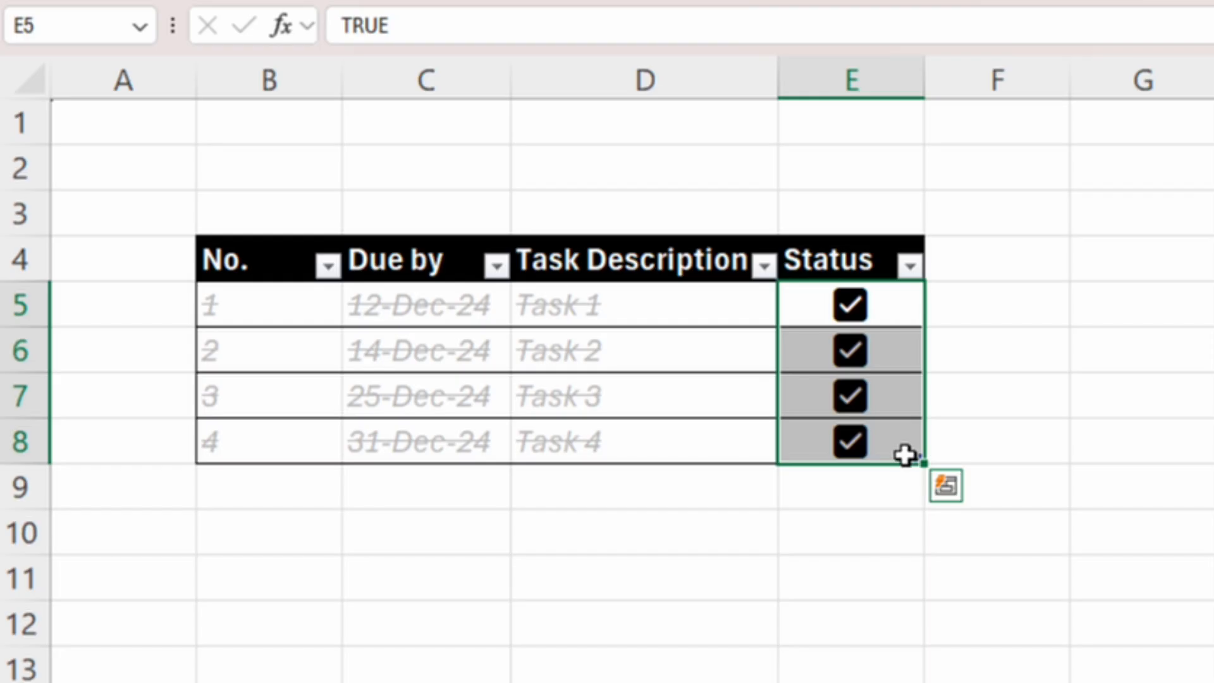
key(space)
click(905, 456)
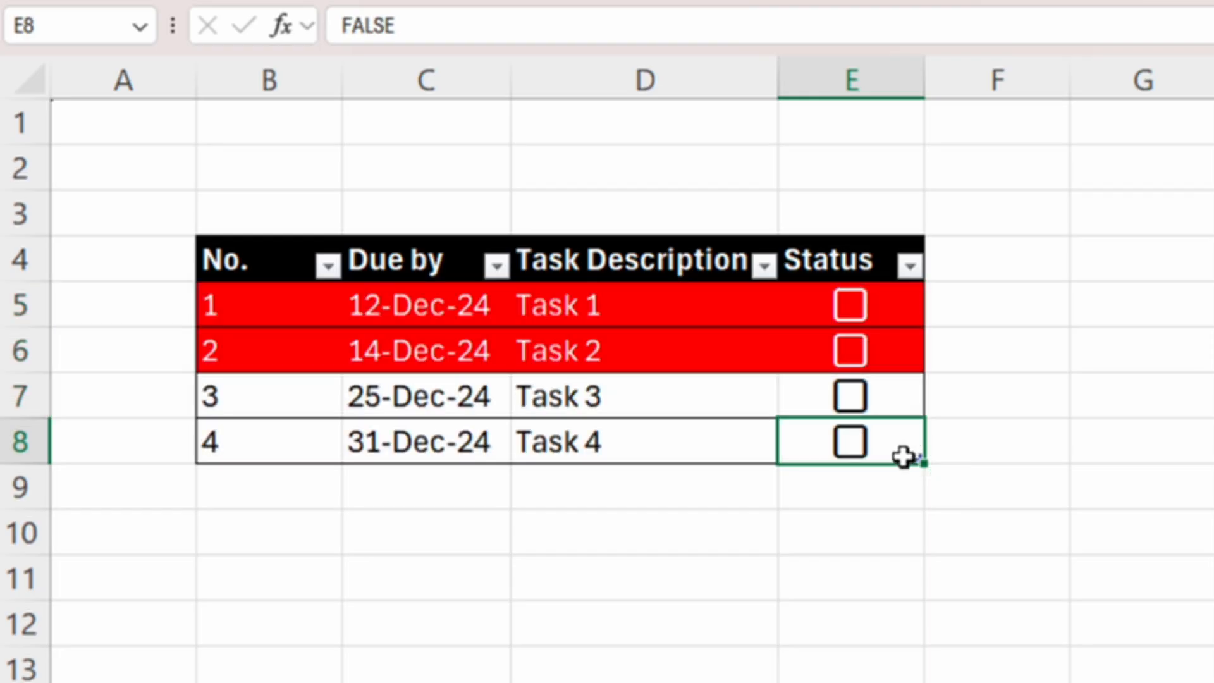
- Tick the status checkboxes of Task 1 and Task 2
click(852, 310)
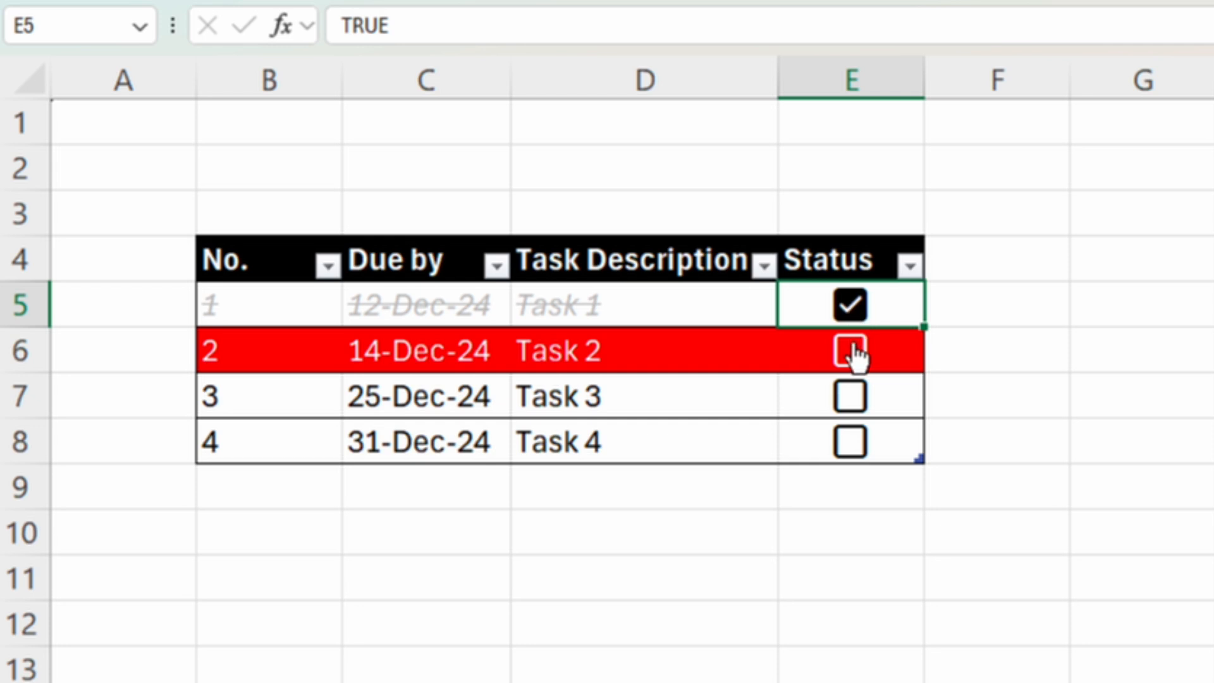
click(852, 353)
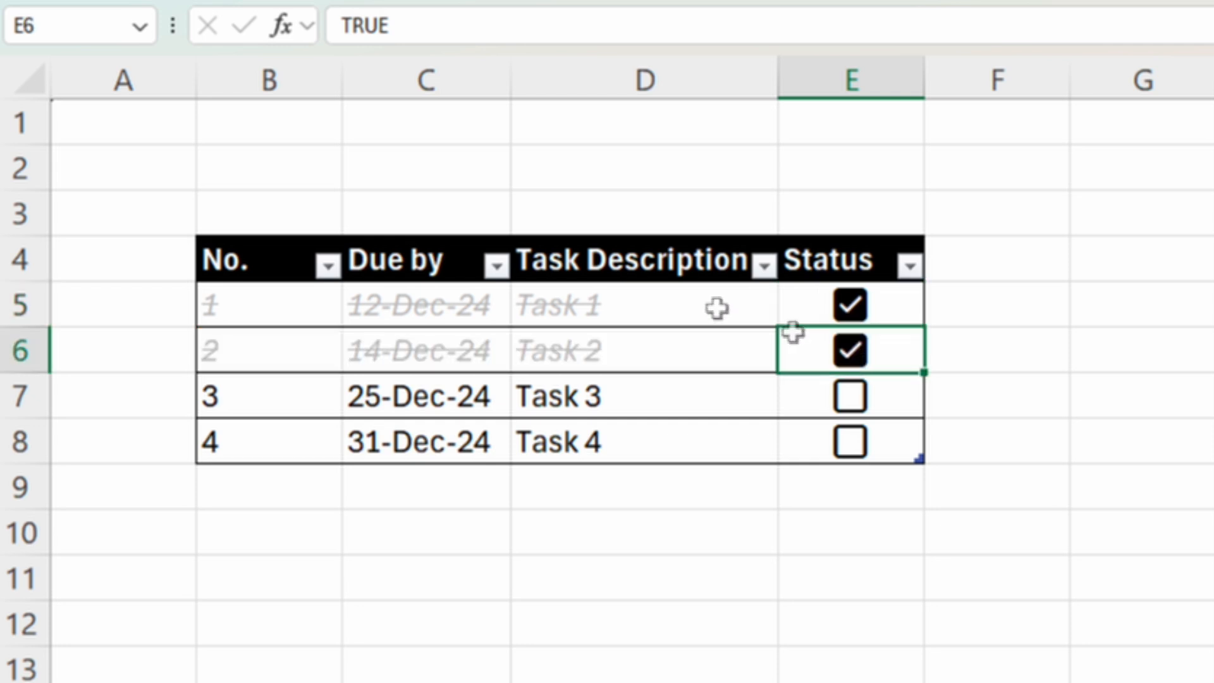
- Enter the label "Progress bar:" in cell B2 above the table
click(276, 168)
text(Progre)
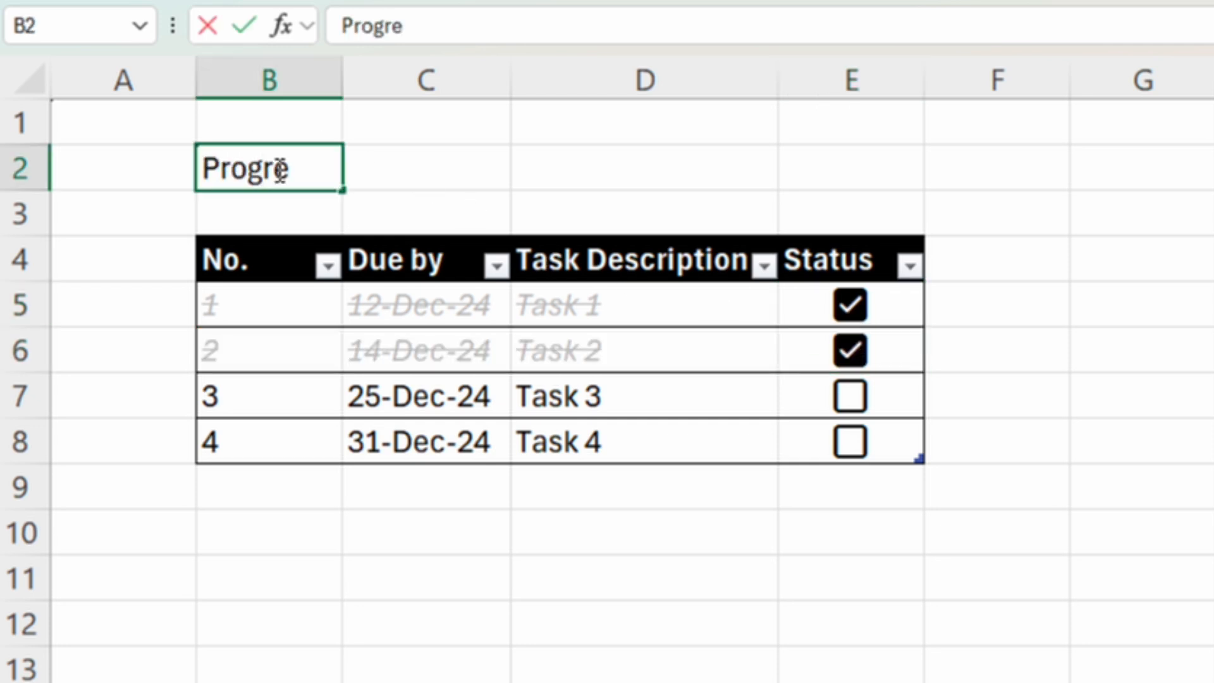
text(ss bar:)
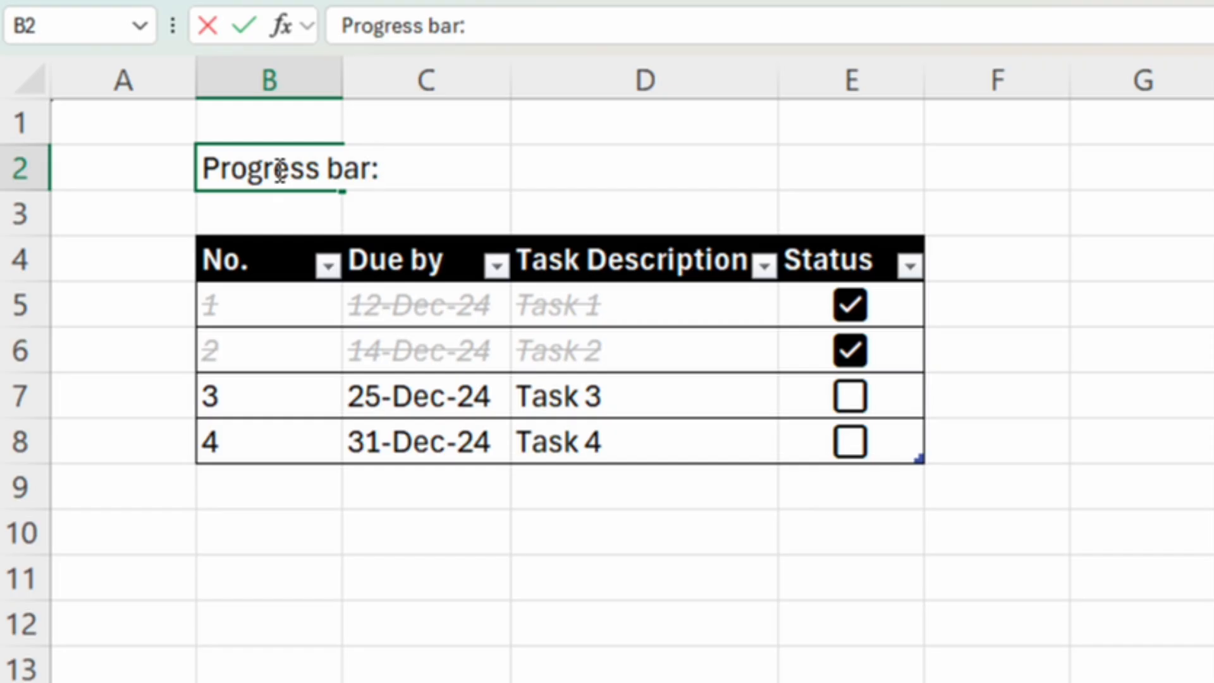
key(Return)
- Merge and center cells D2:E2 beside the progress bar label
click(606, 172)
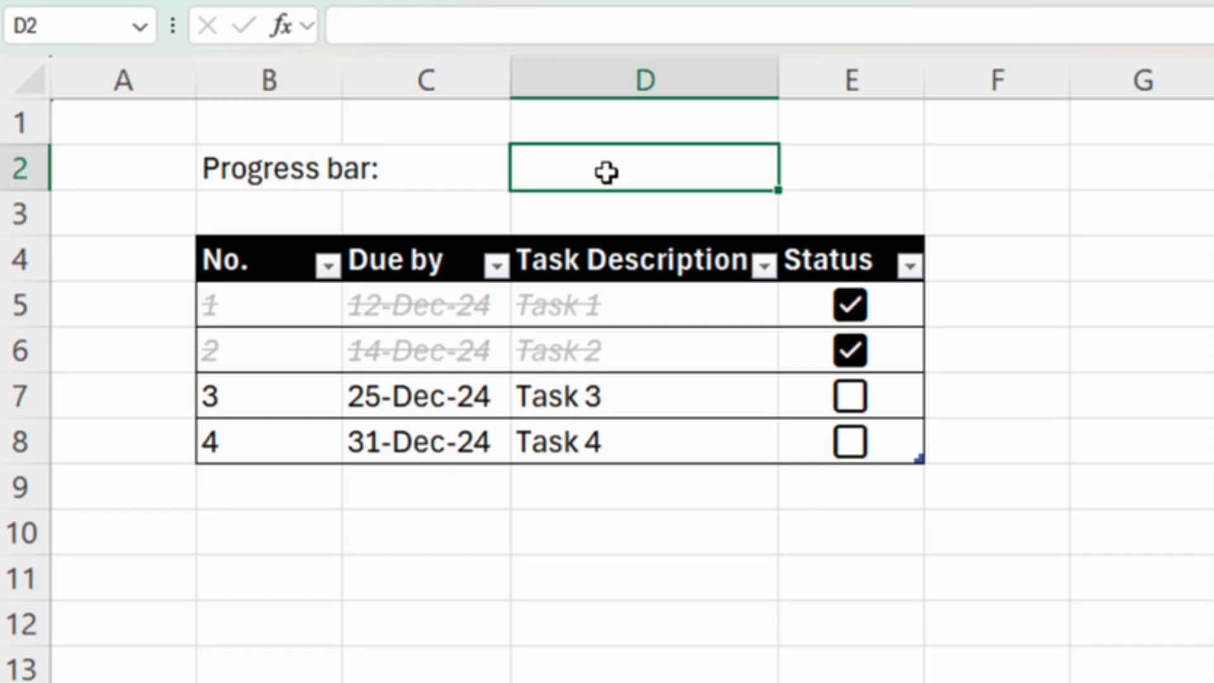
drag(749, 179, 821, 171)
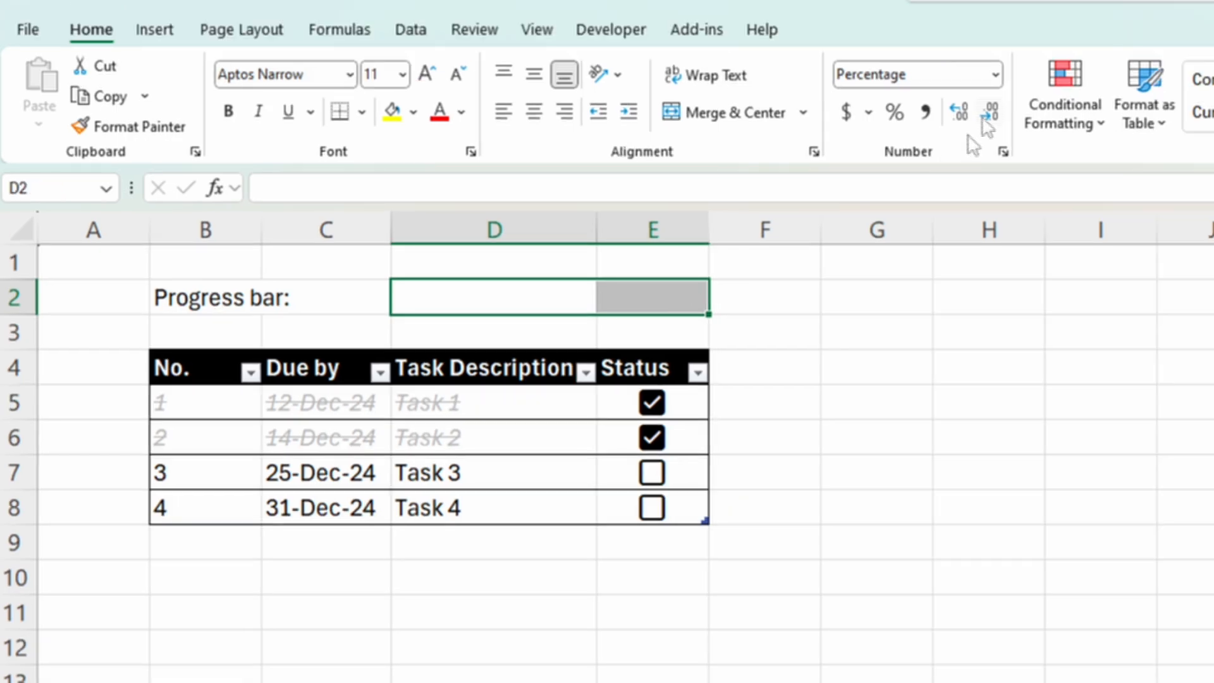
click(714, 114)
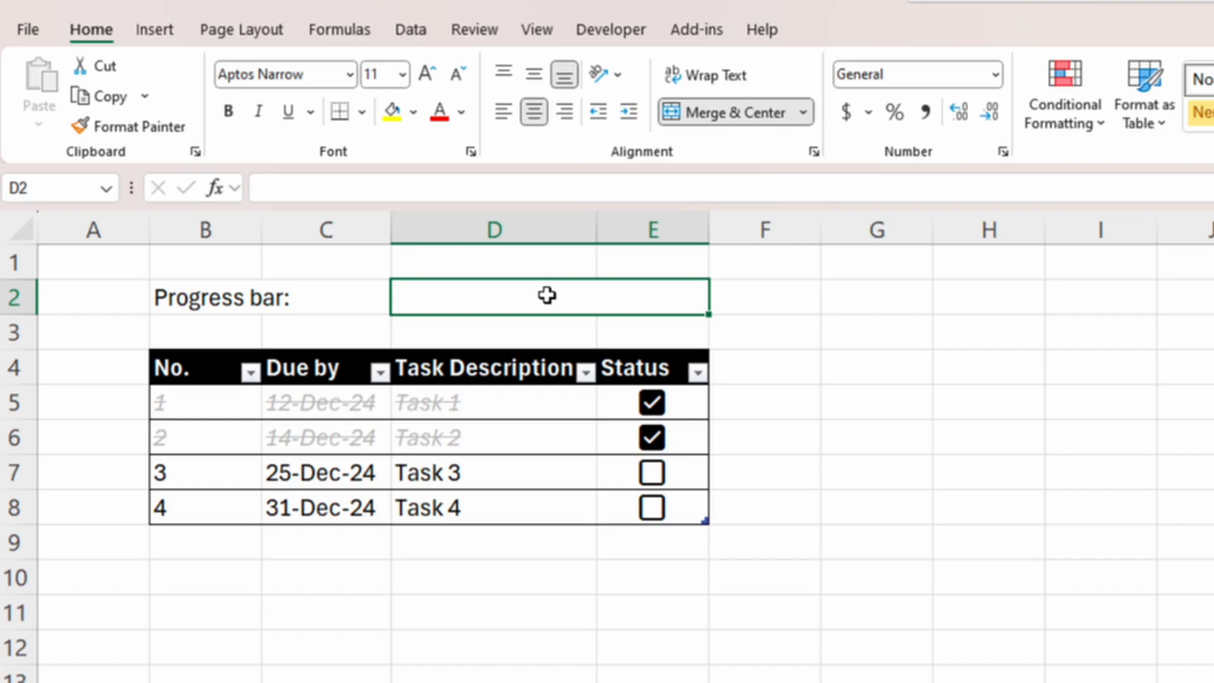
click(867, 403)
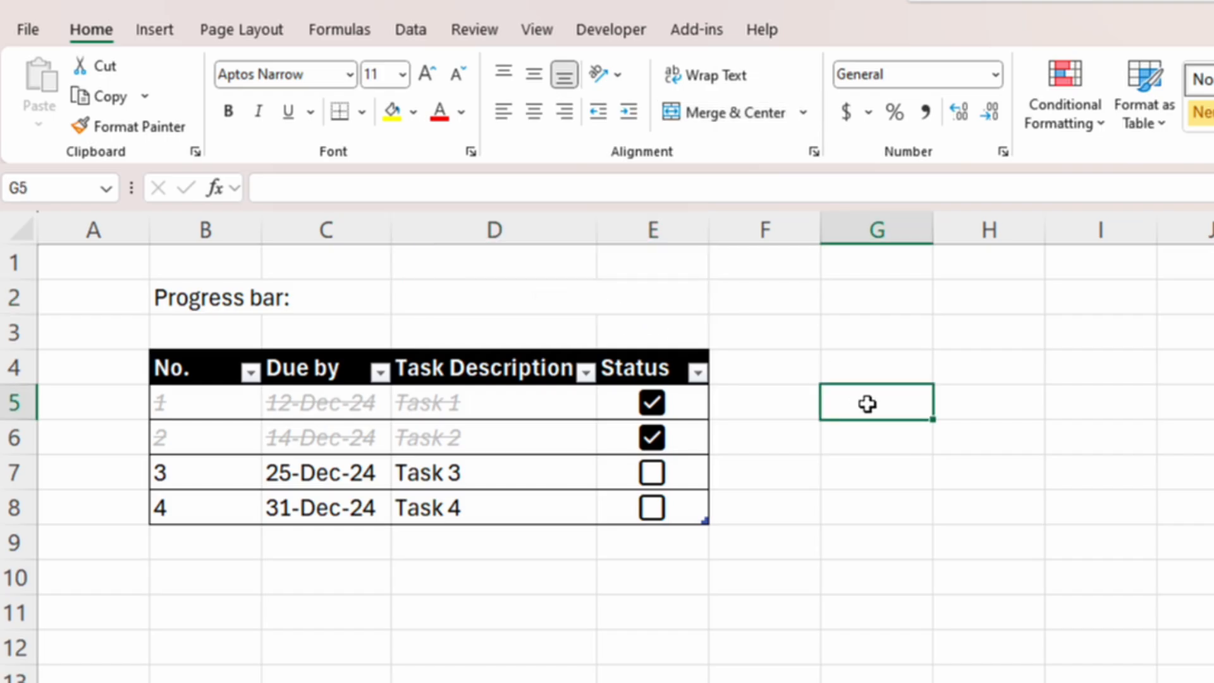
text(=)
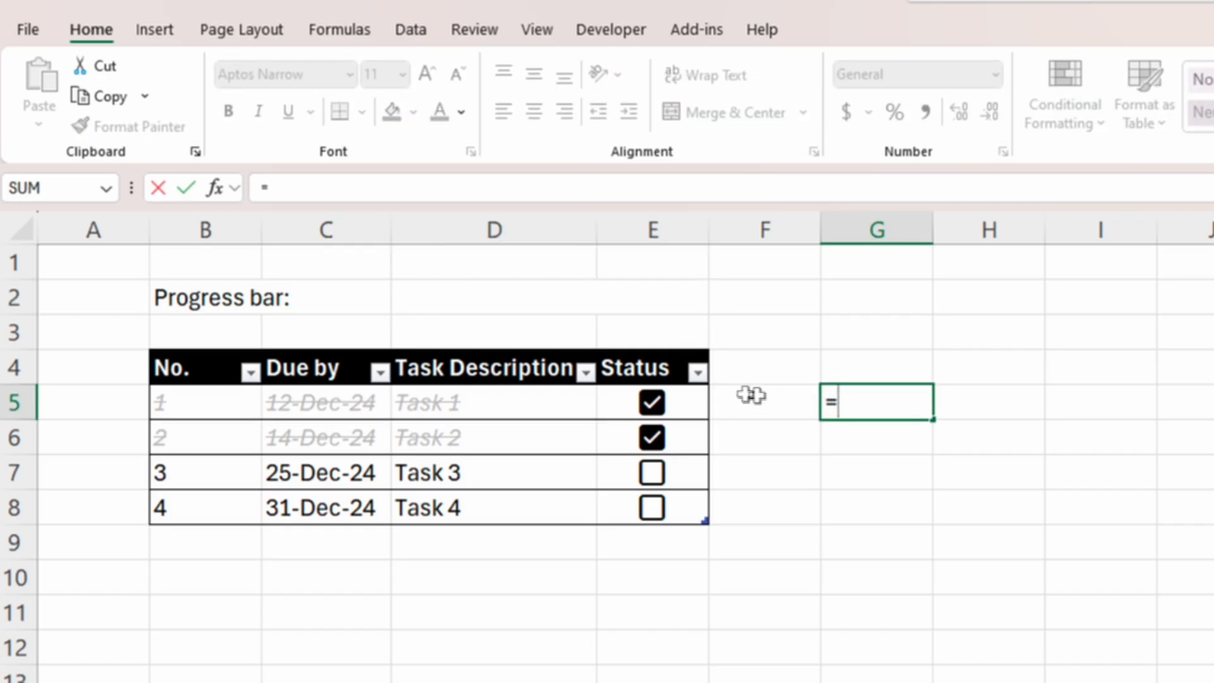
click(685, 403)
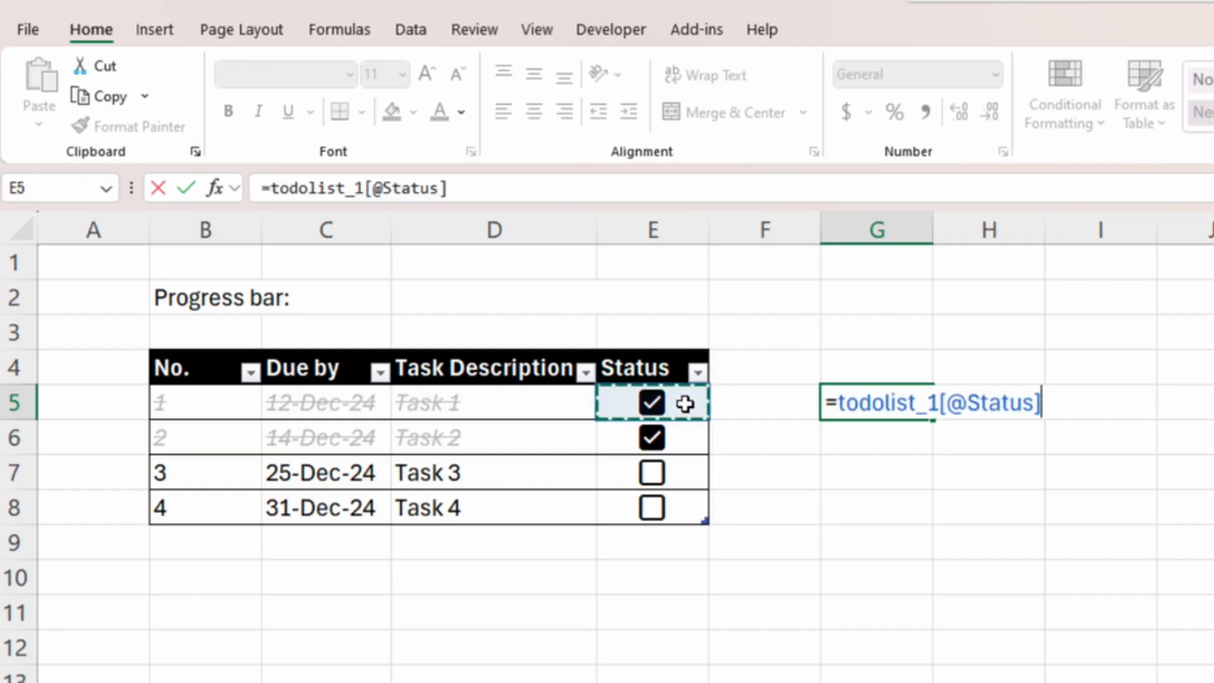
key(Return)
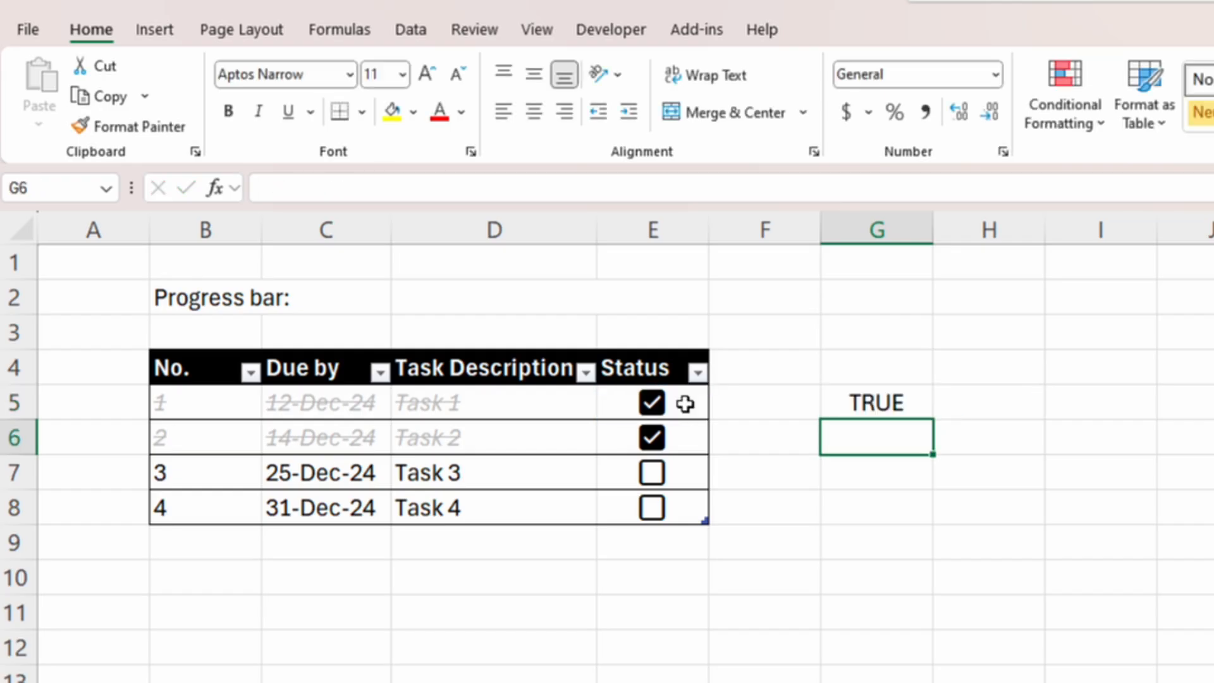
click(868, 403)
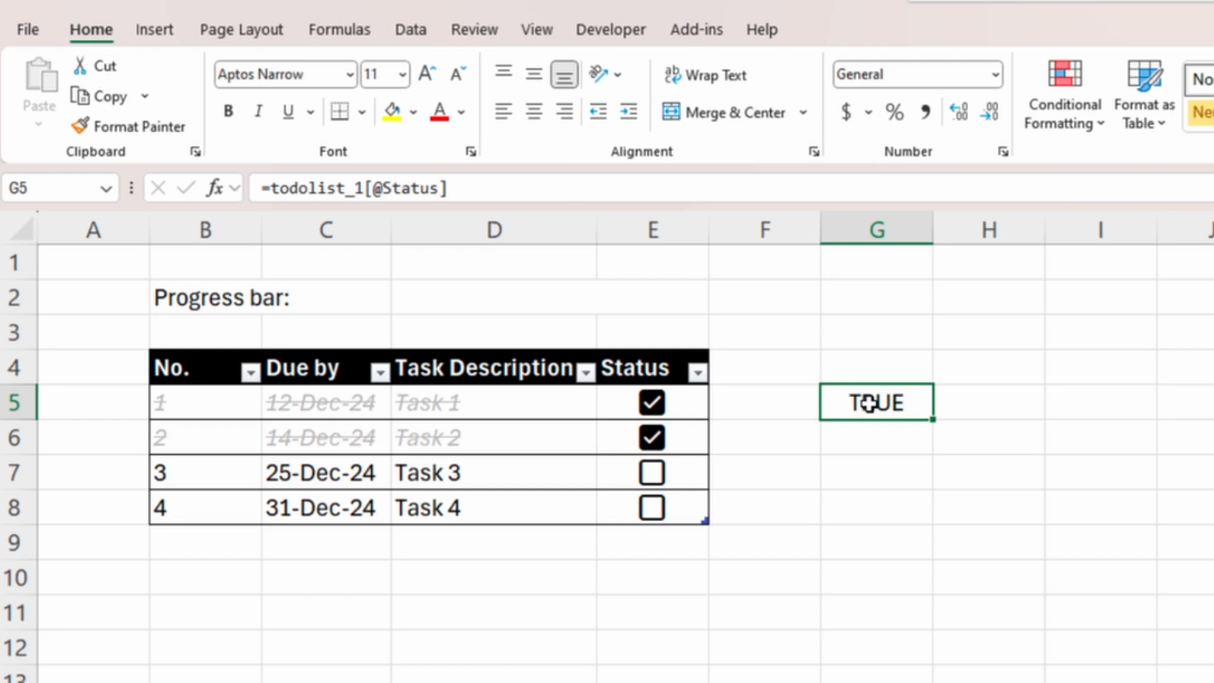
click(272, 188)
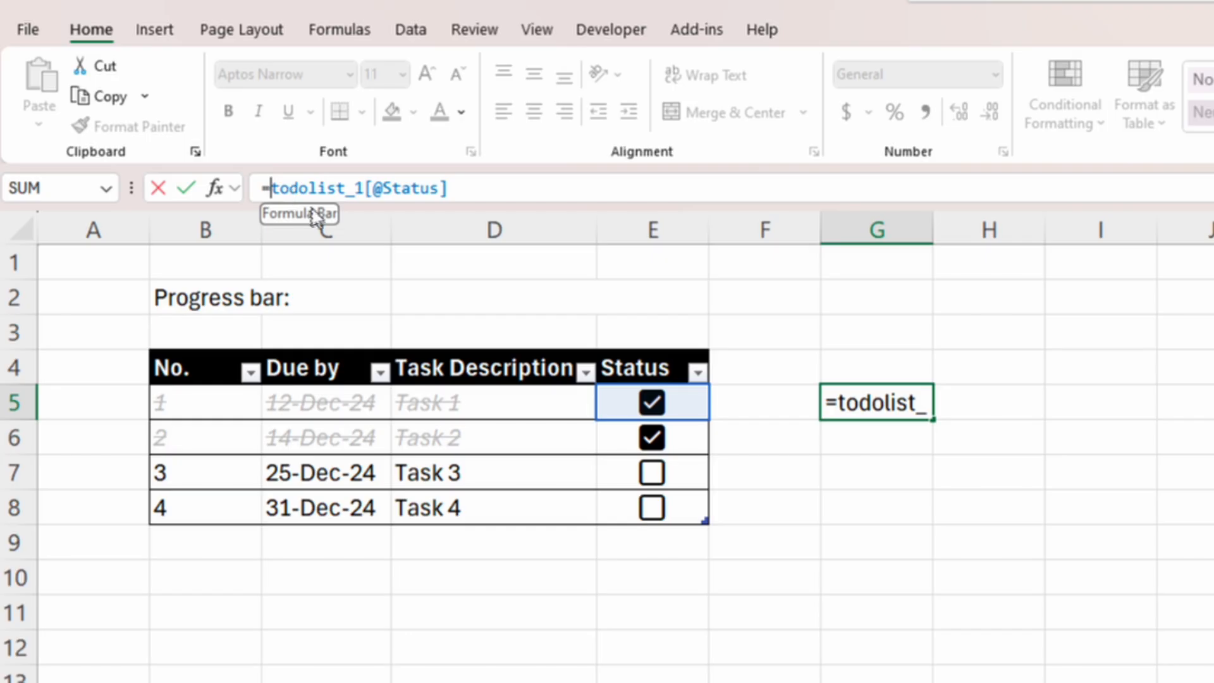
text(-)
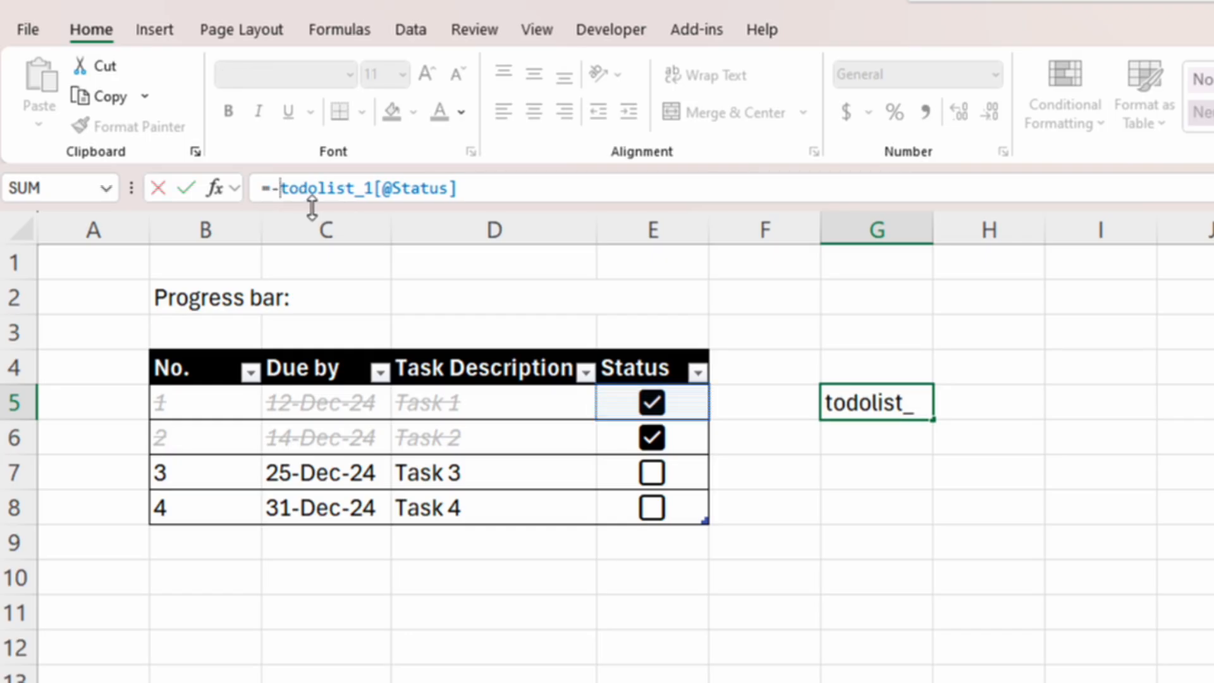
key(Return)
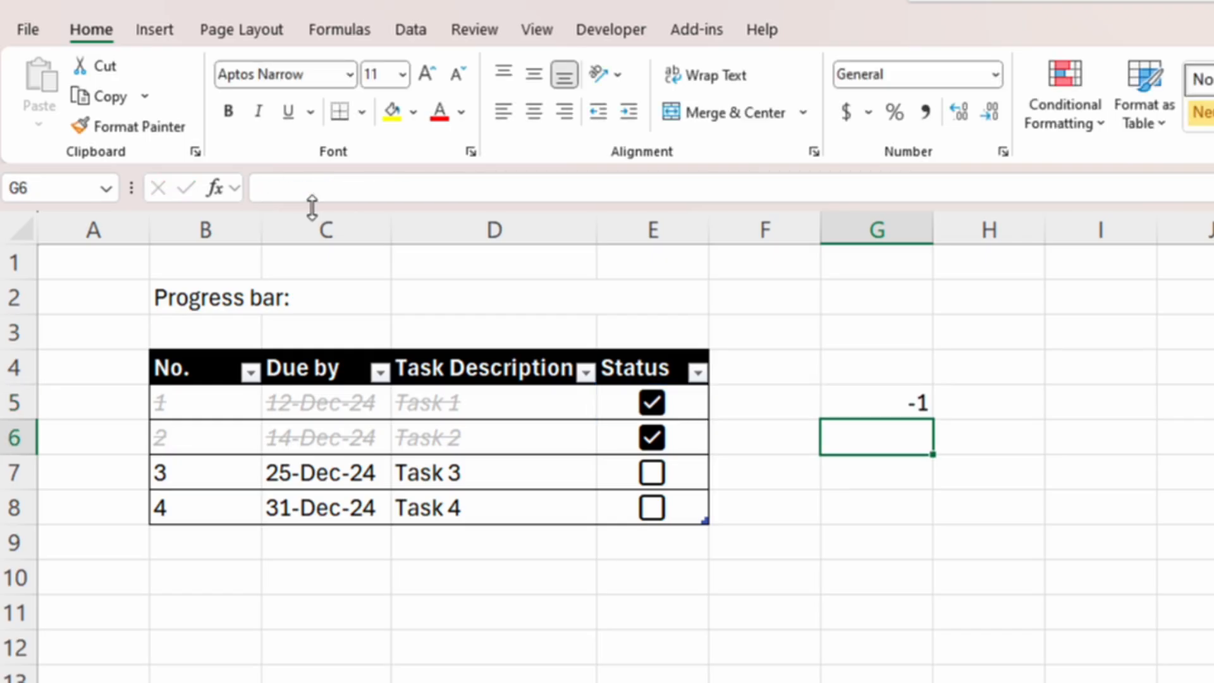
click(861, 403)
click(284, 187)
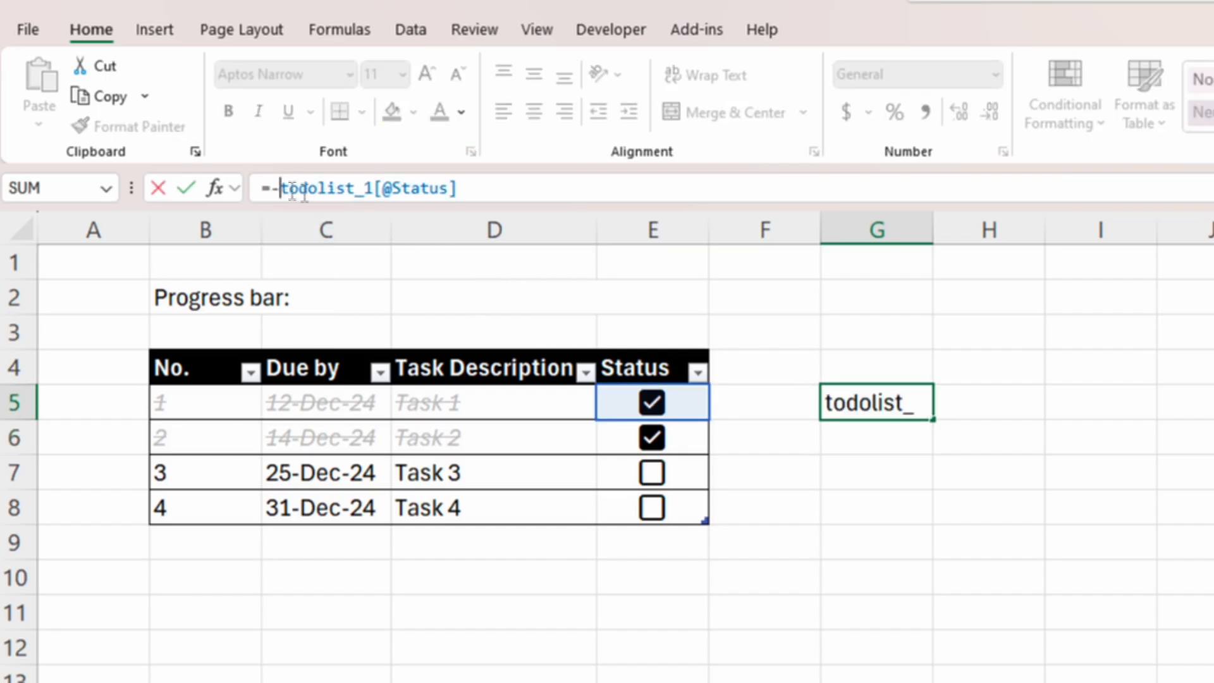
text(-)
key(Return)
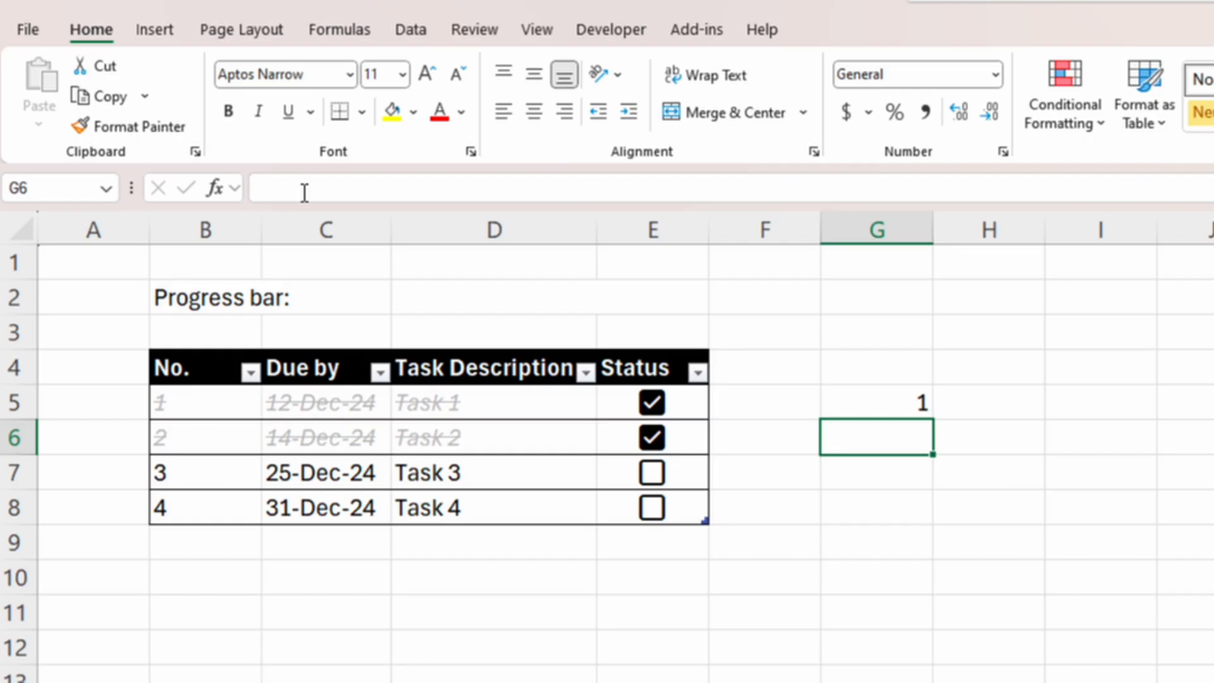
click(656, 410)
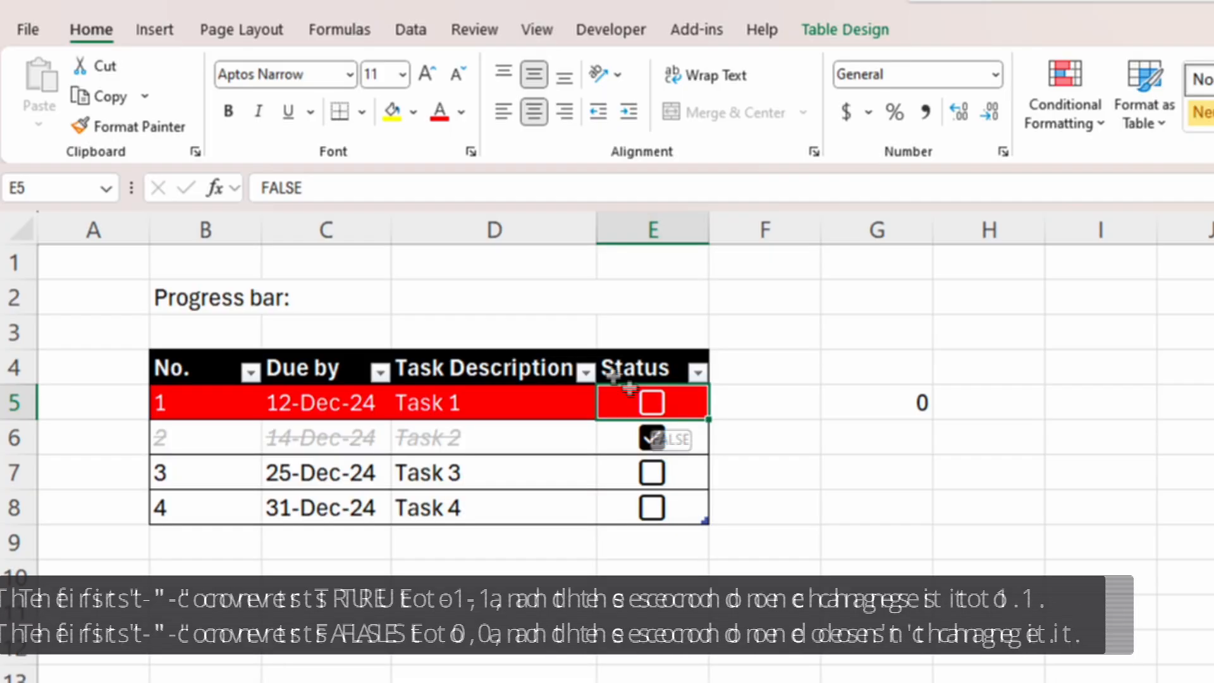
- Begin the progress formula in merged cell D2 with =sum(--todolist_1[Status]), referencing the checkboxes in E5:E8
click(536, 295)
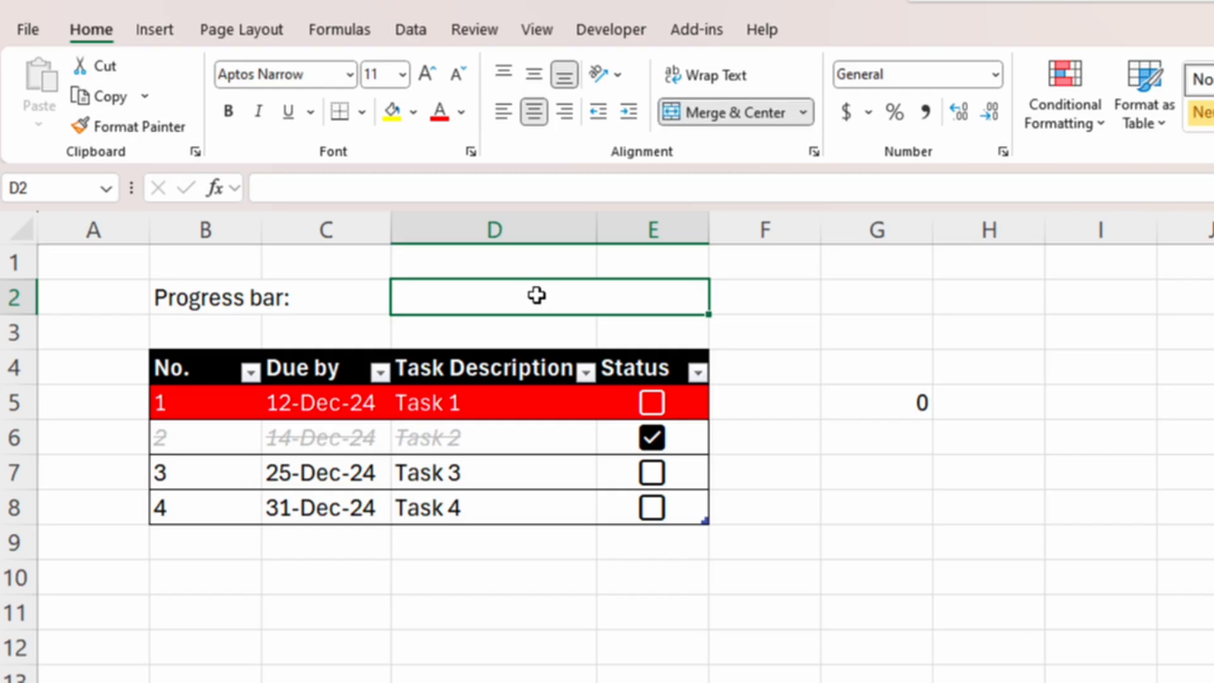
text(=)
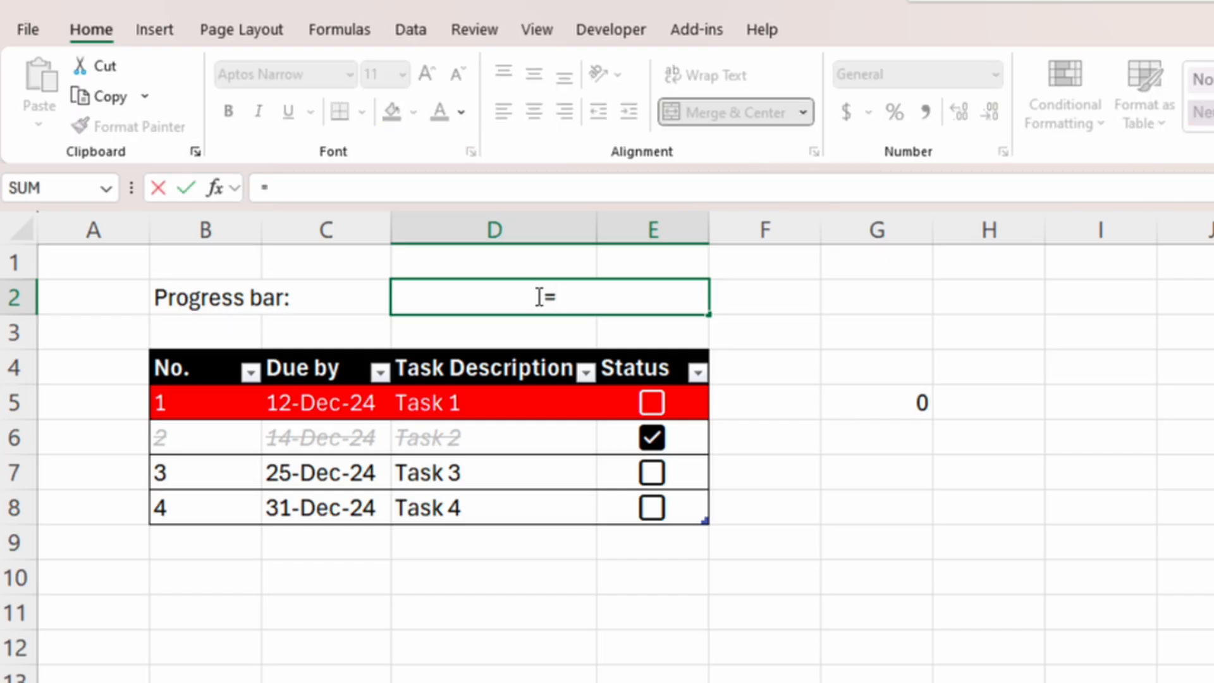
text(sum()
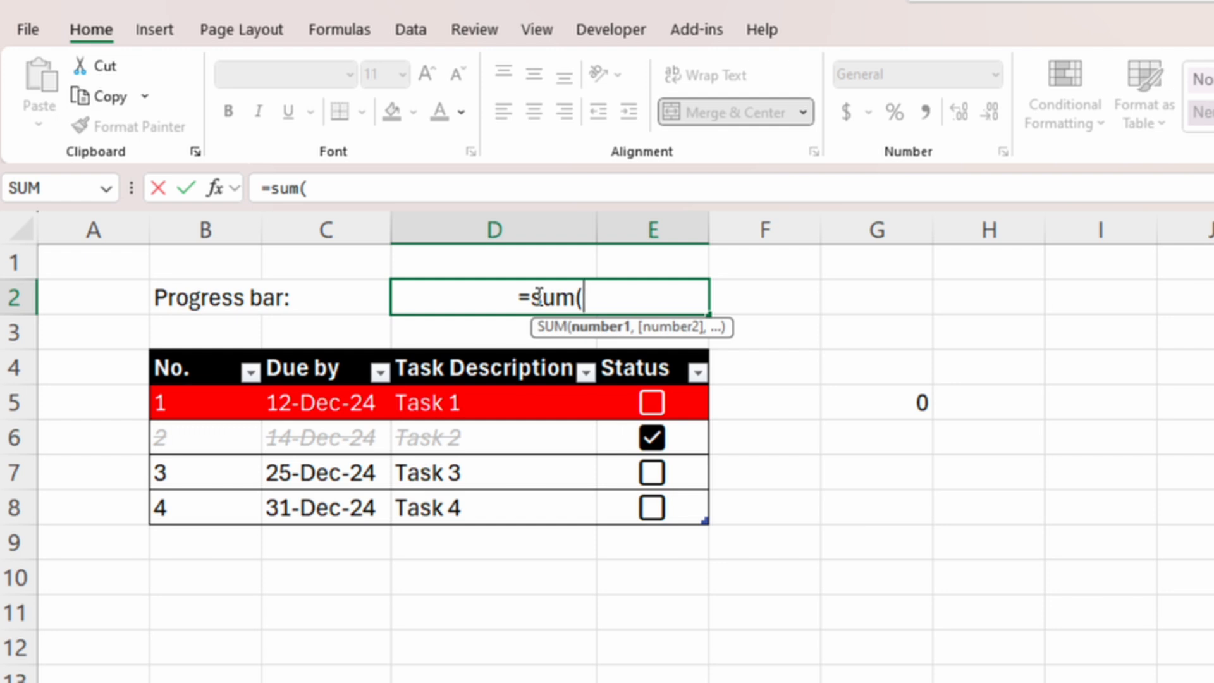
text(--)
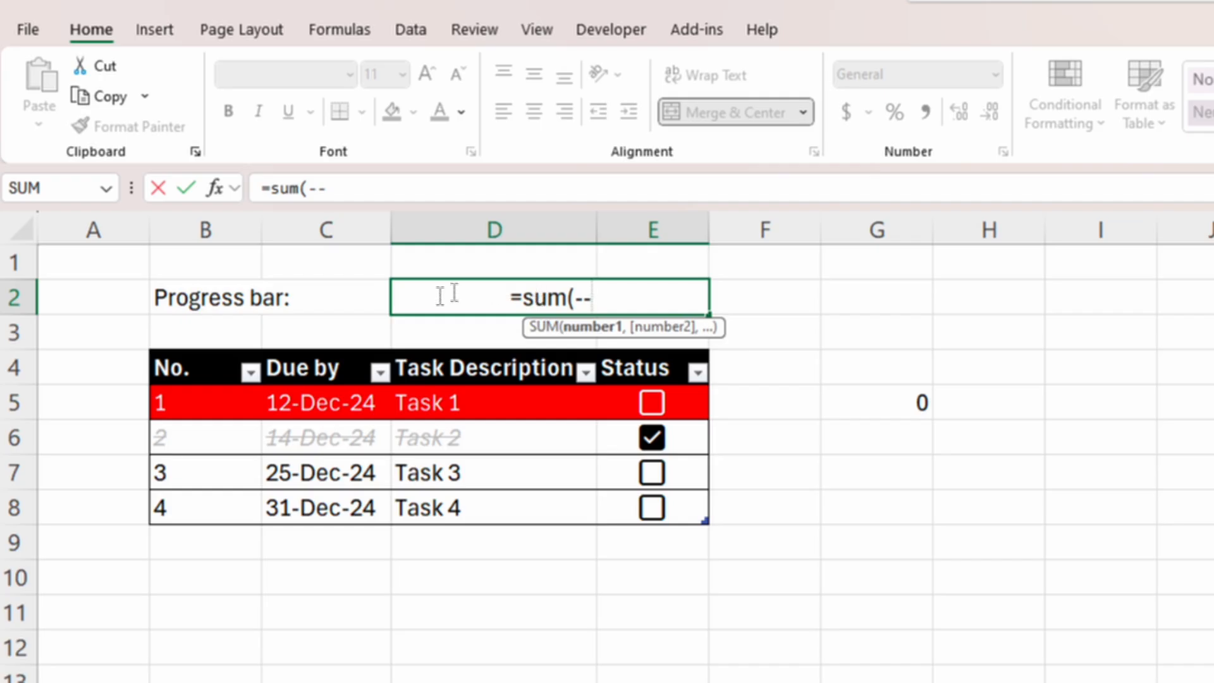
drag(682, 401, 693, 507)
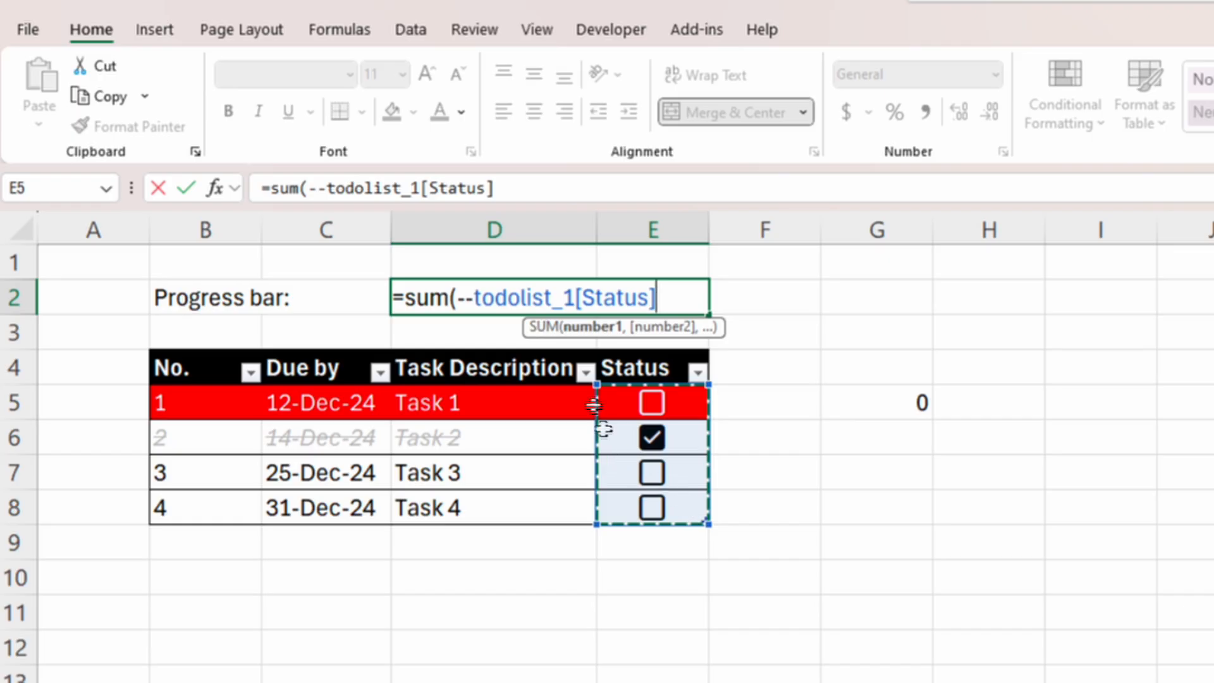
drag(573, 297, 477, 297)
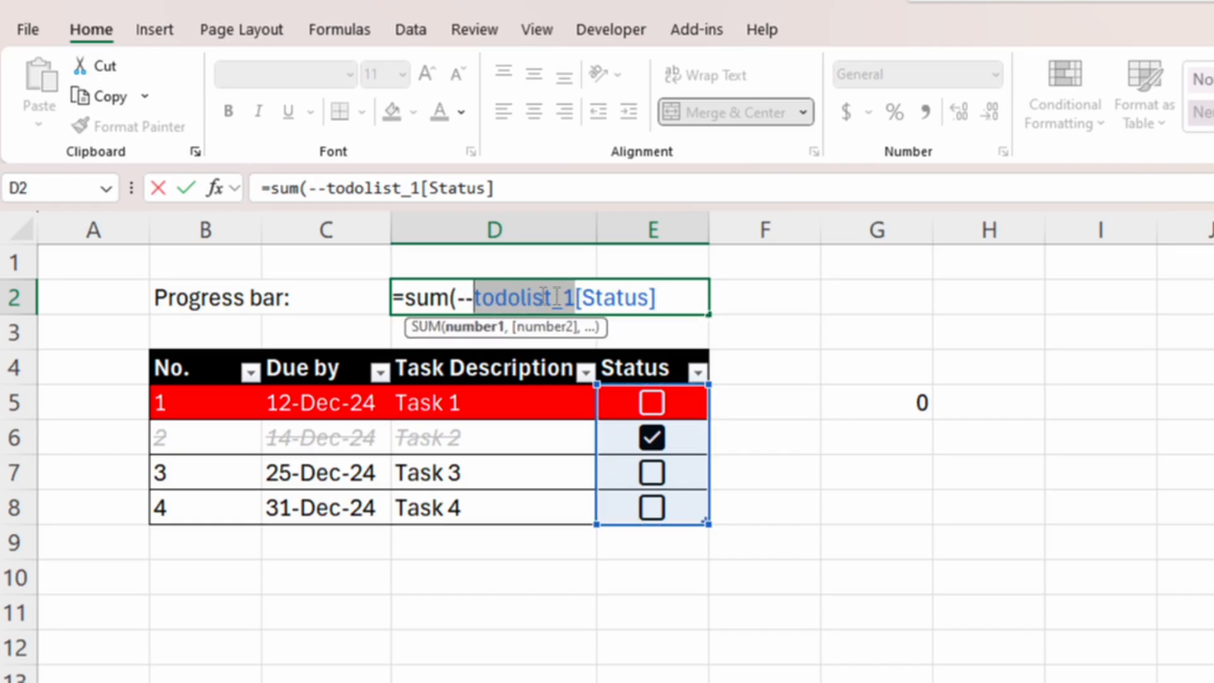
drag(648, 297, 583, 297)
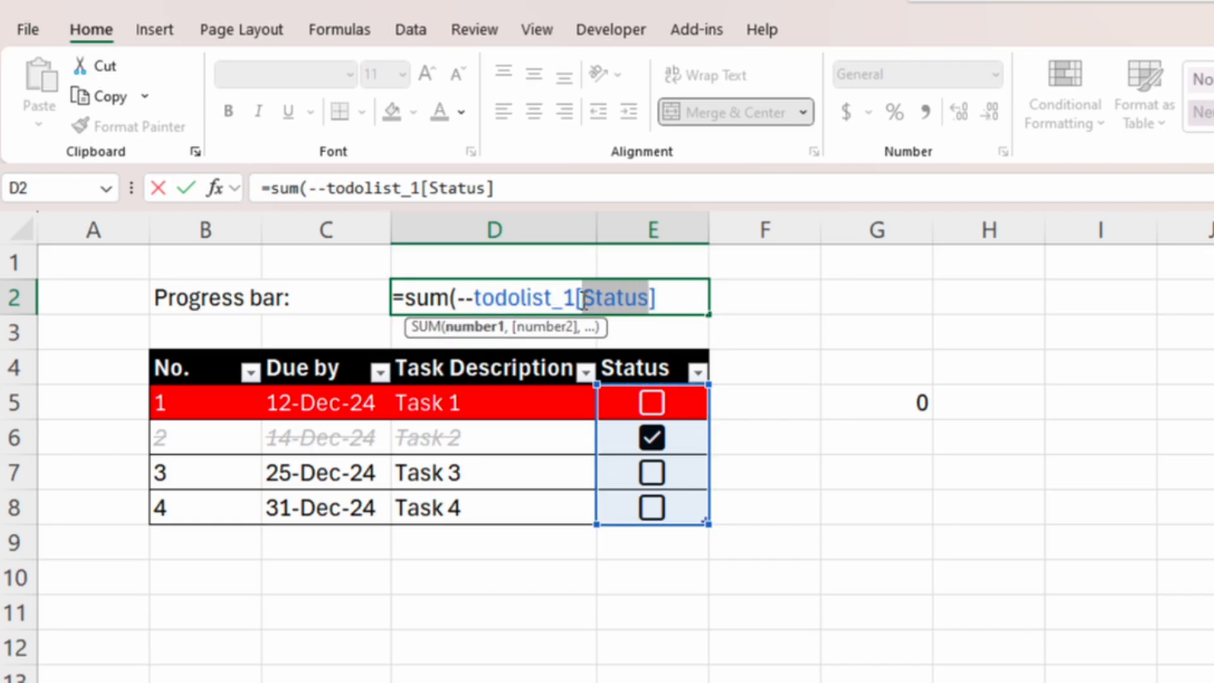
click(671, 301)
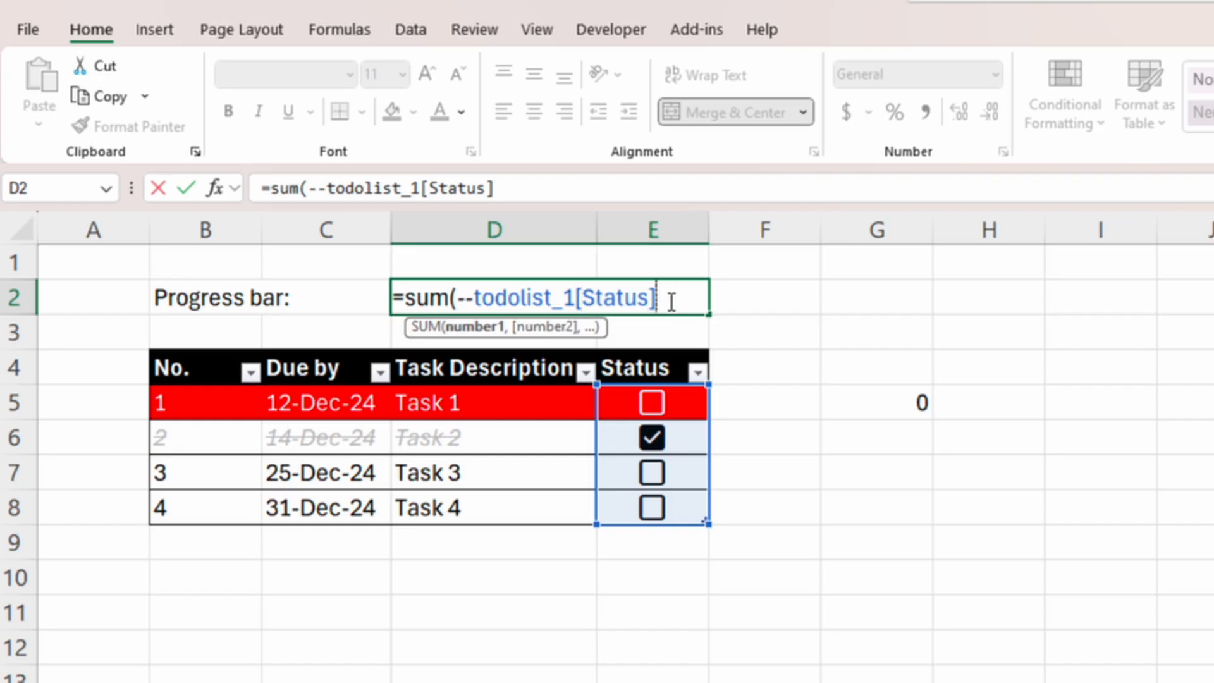
text())
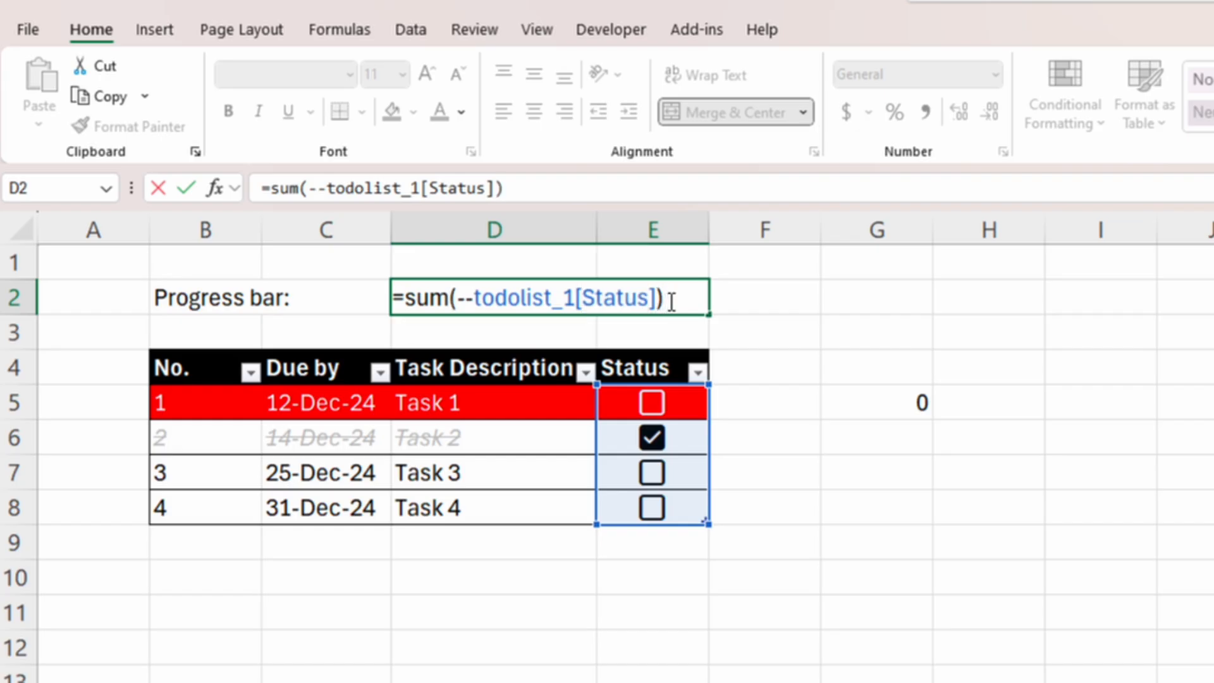
- Complete the D2 formula by dividing the sum by COUNTA(todolist_1[Task Description])
text(/)
text(COUNT)
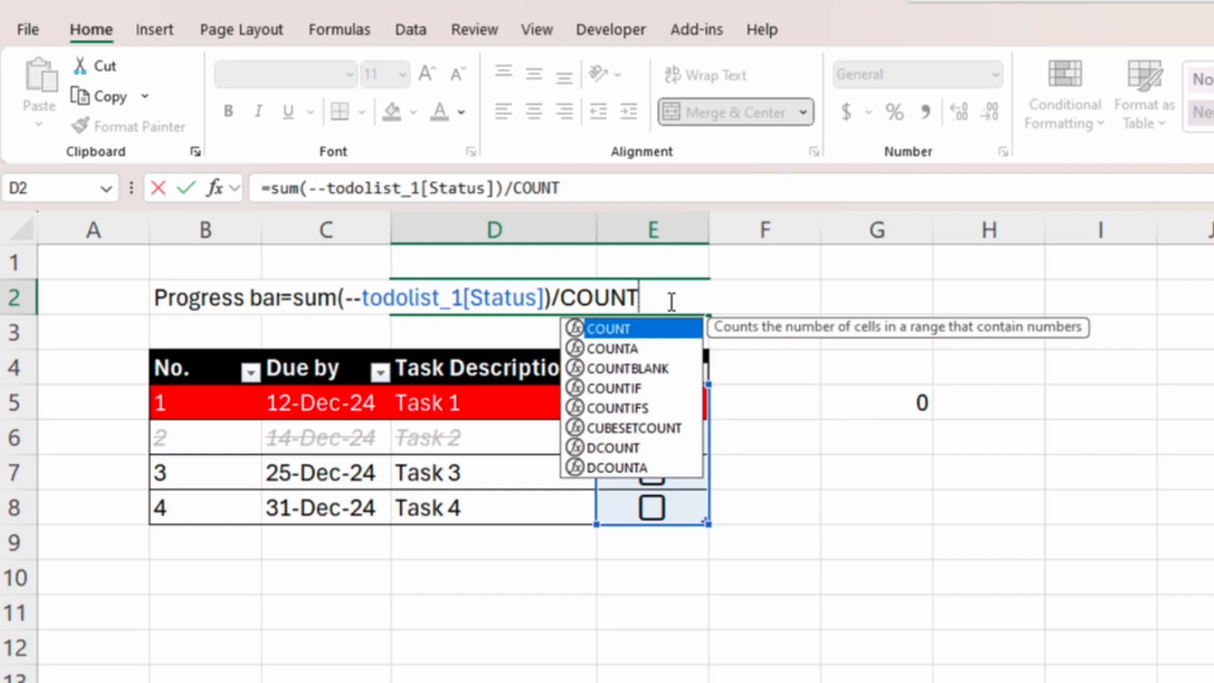
text(A()
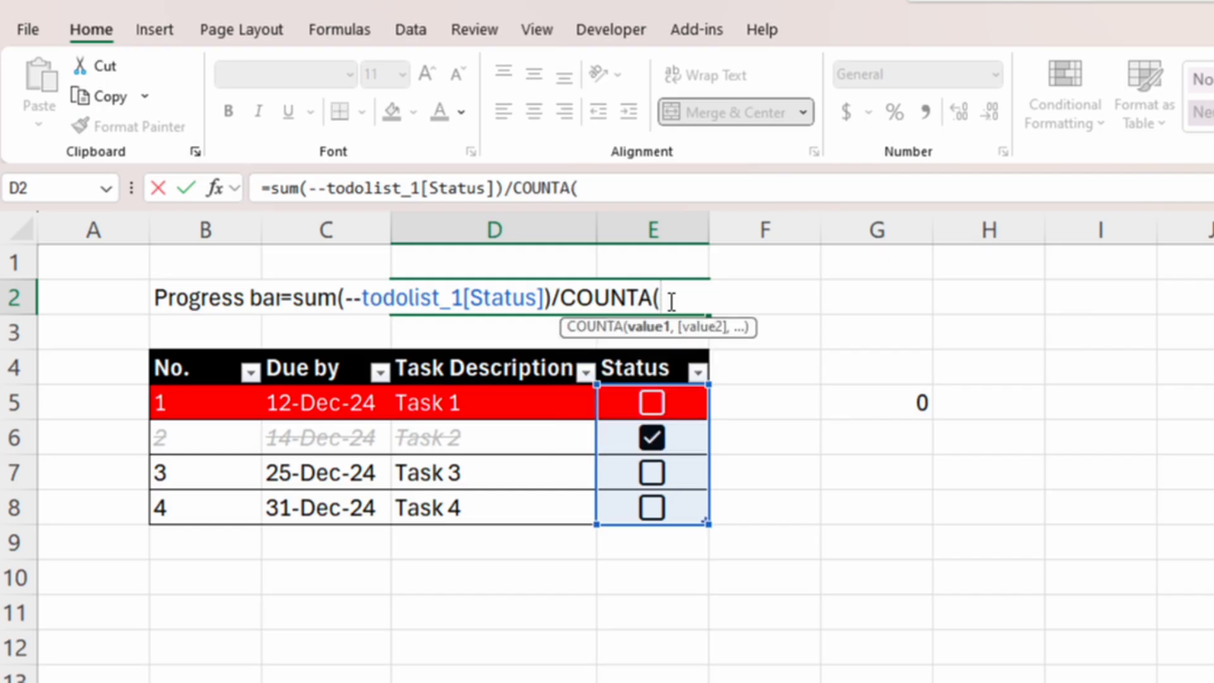
text(TODO)
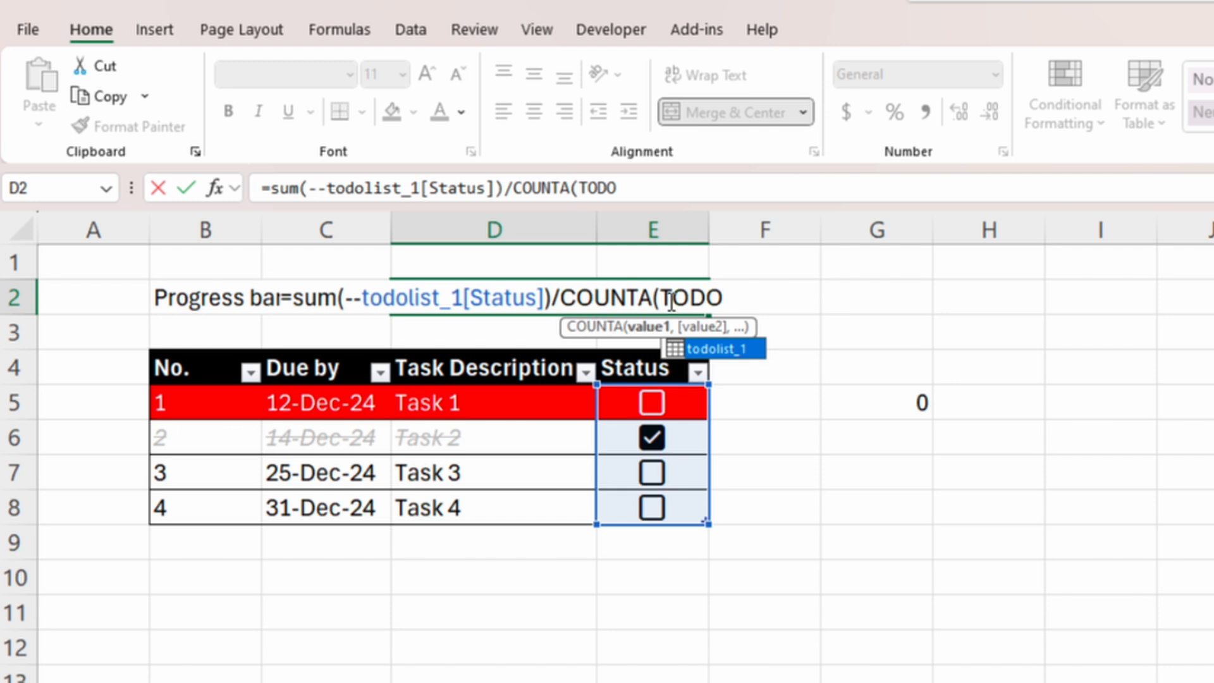
key(Tab)
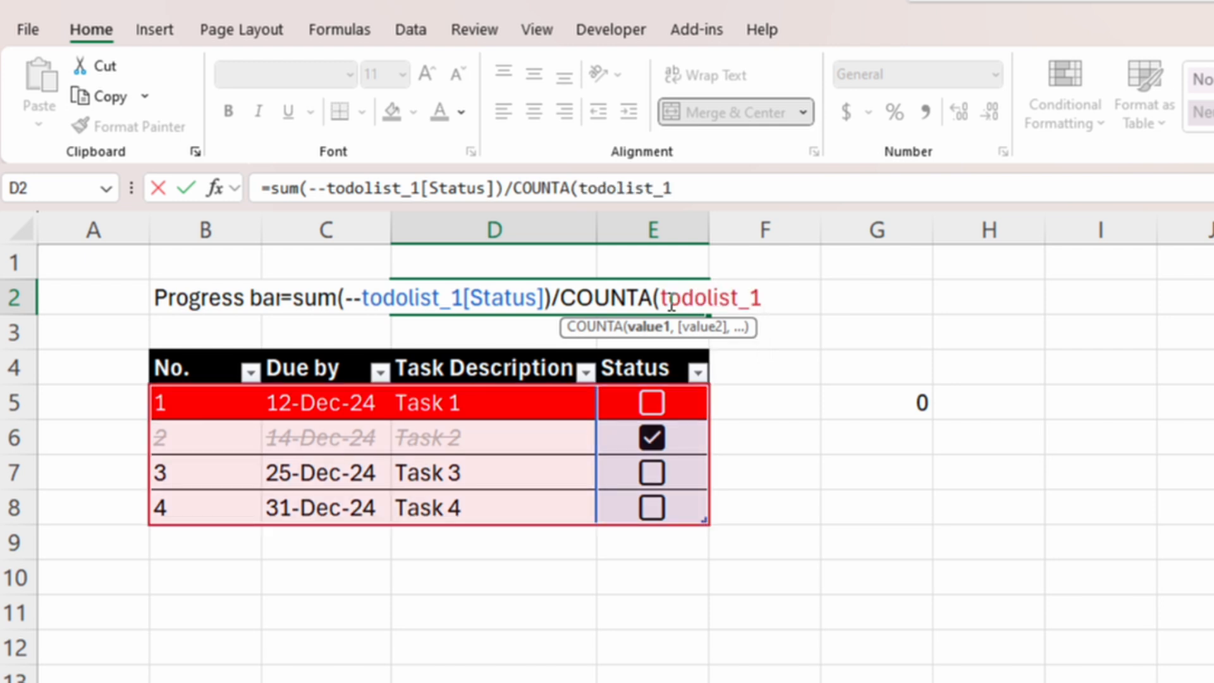
text([)
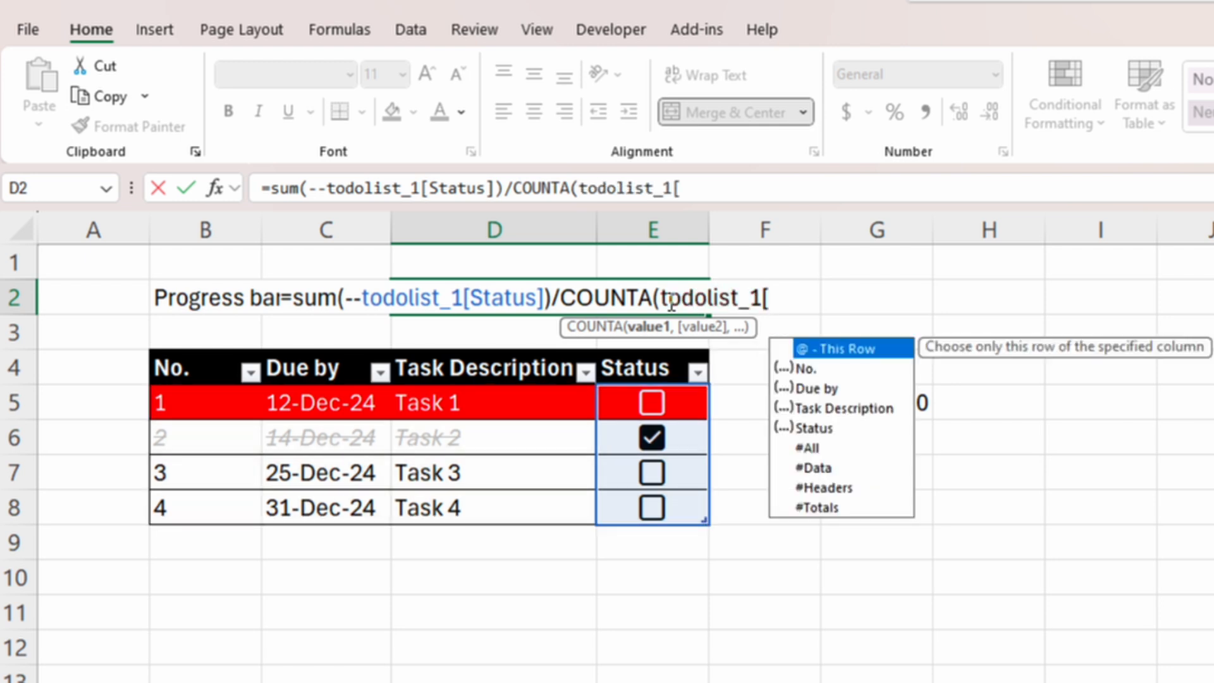
key(Down)
key(Down)
key(Down)
key(Down)
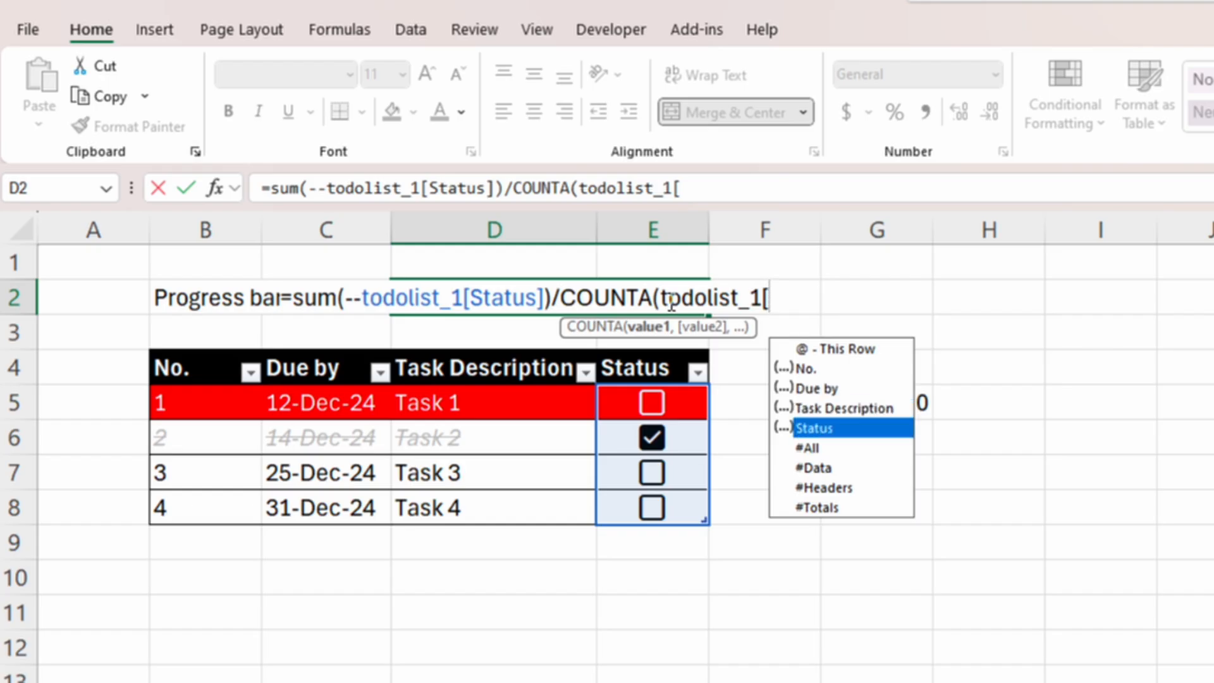
key(Up)
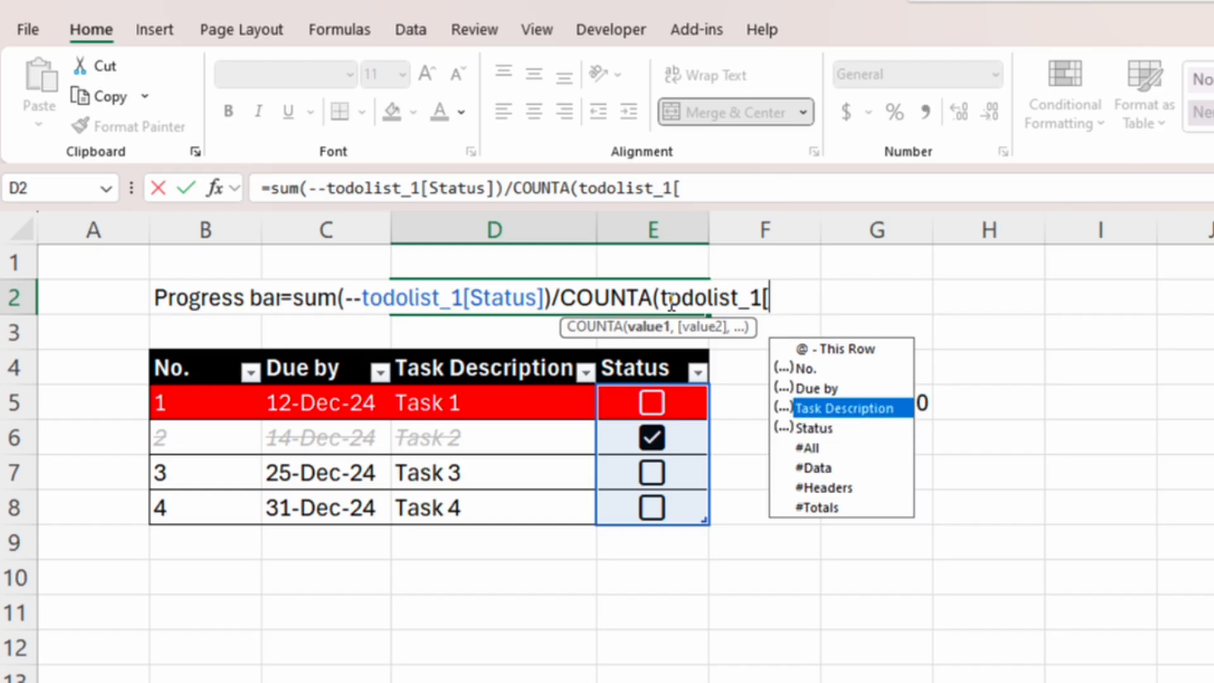
key(Tab)
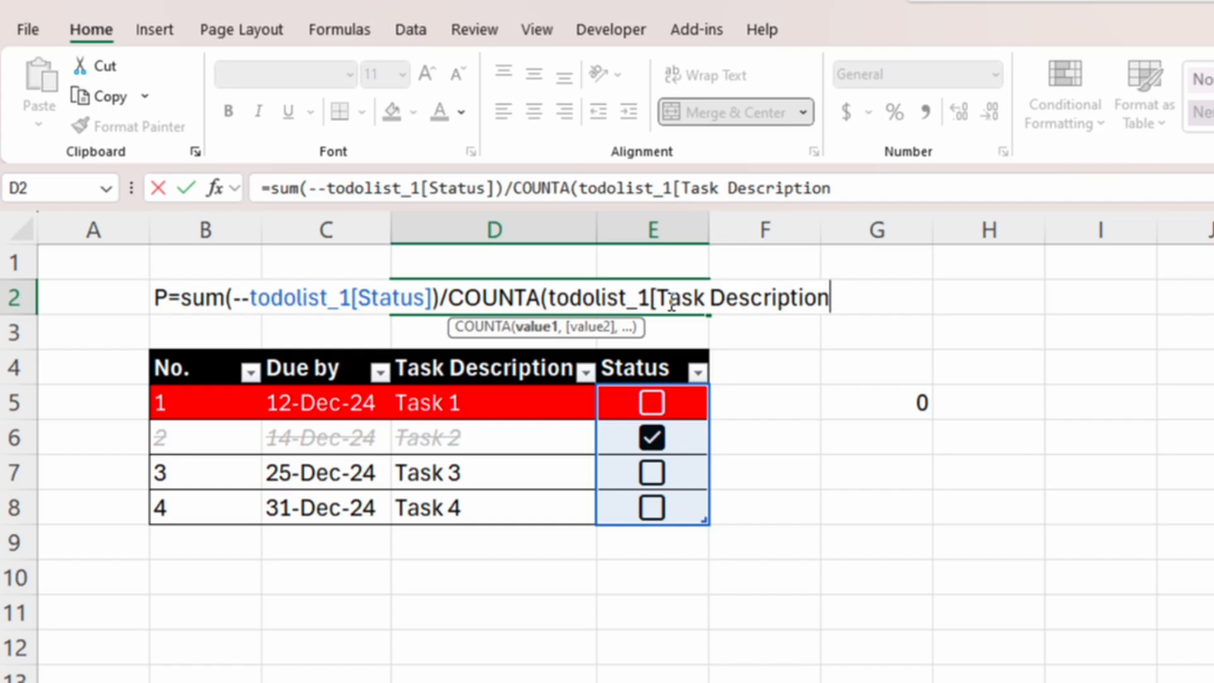
text(])
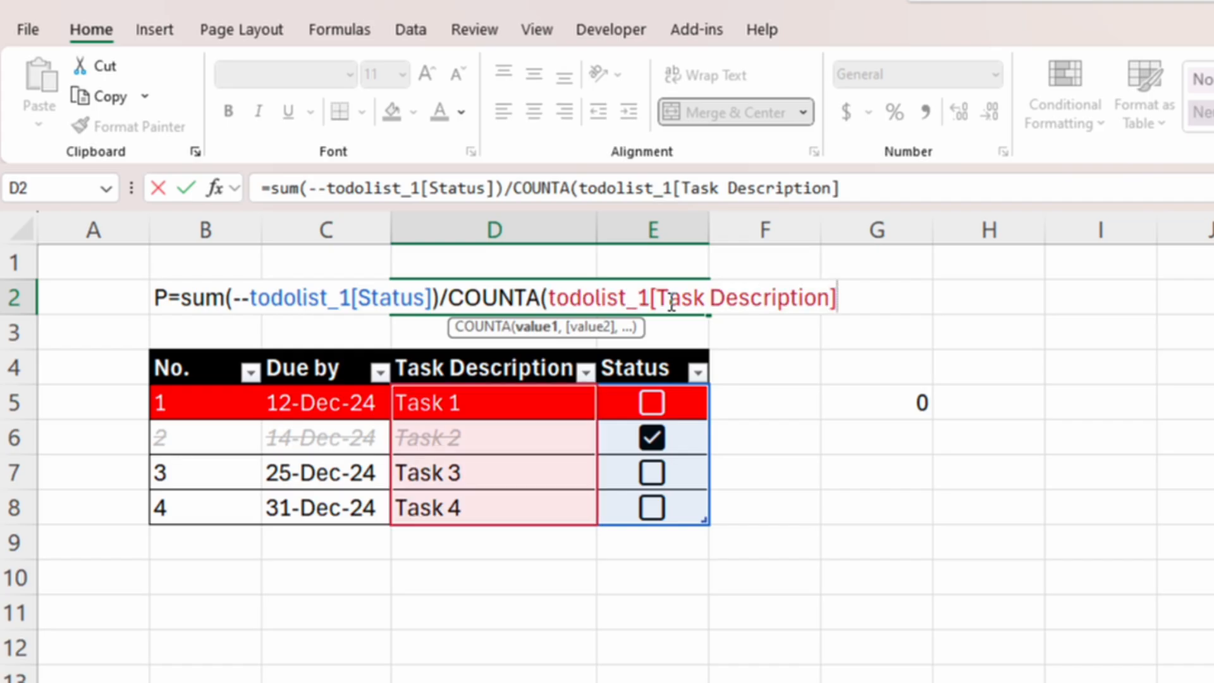
text())
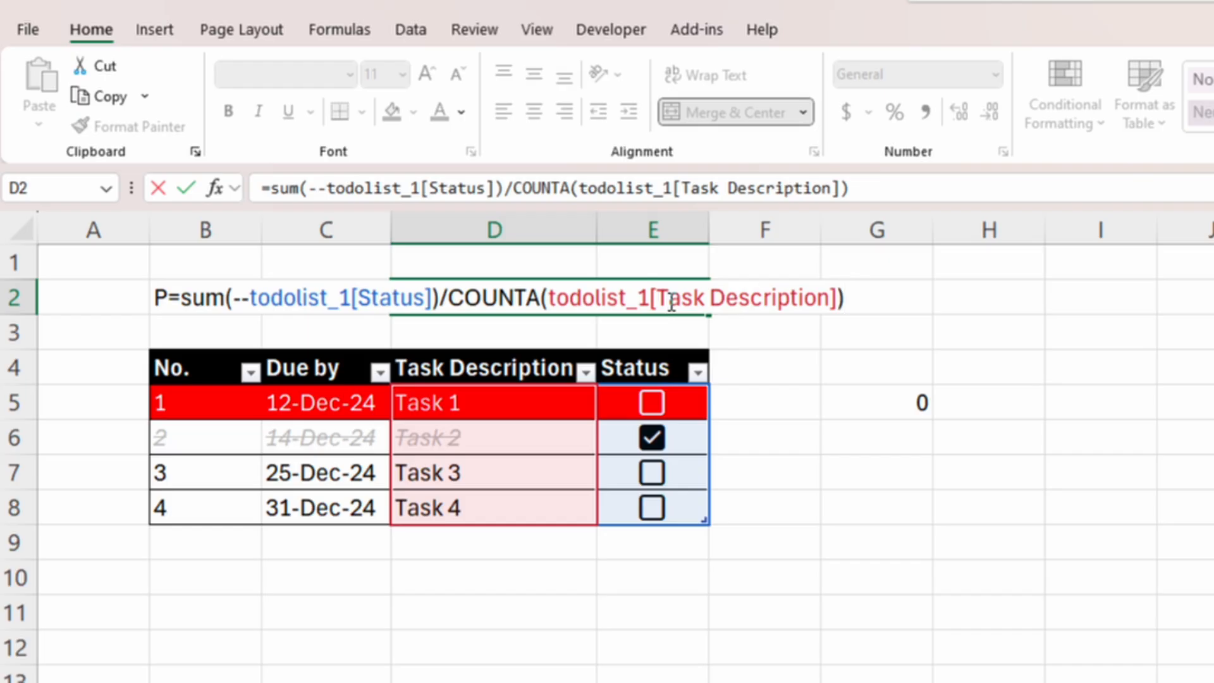
key(Return)
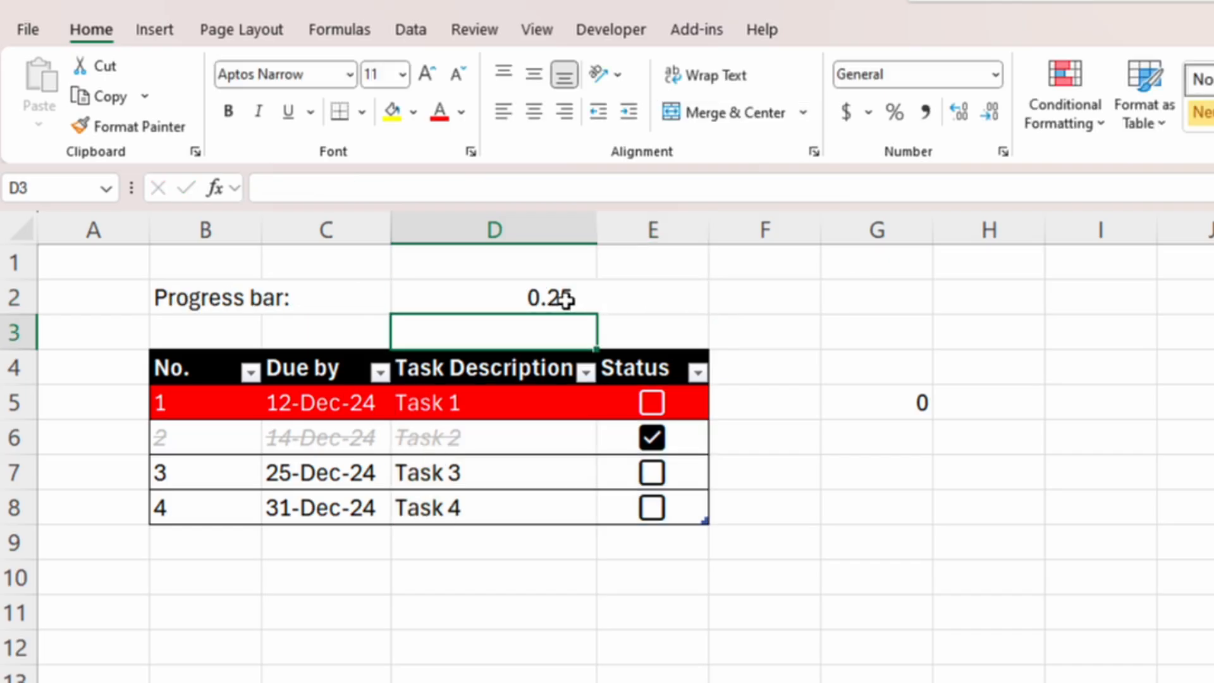
- Untick Task 2's checkbox and start a custom data bar conditional formatting rule for the progress cell D2
click(658, 444)
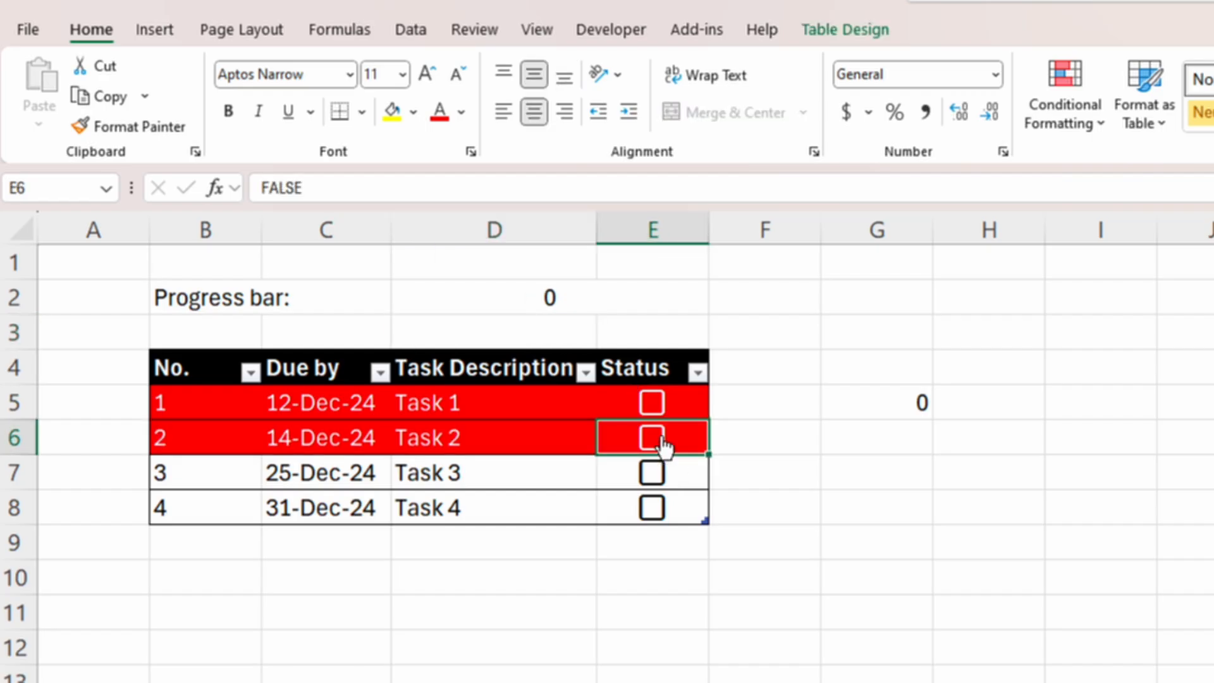
click(576, 297)
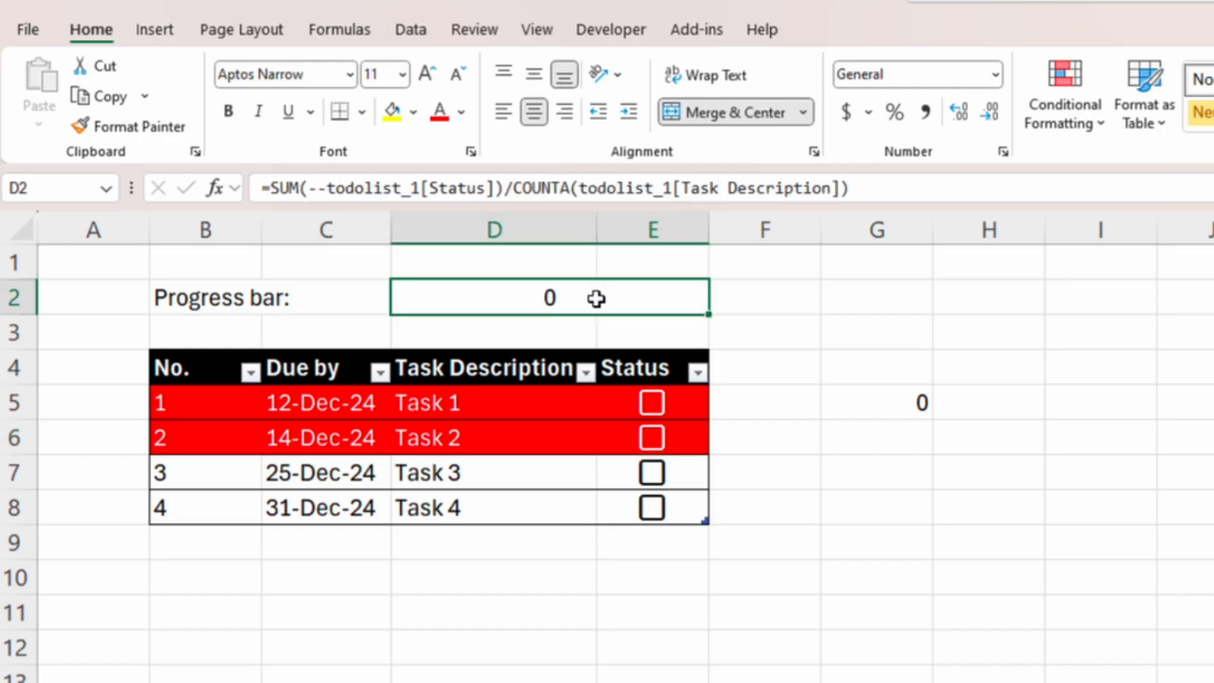
click(1097, 119)
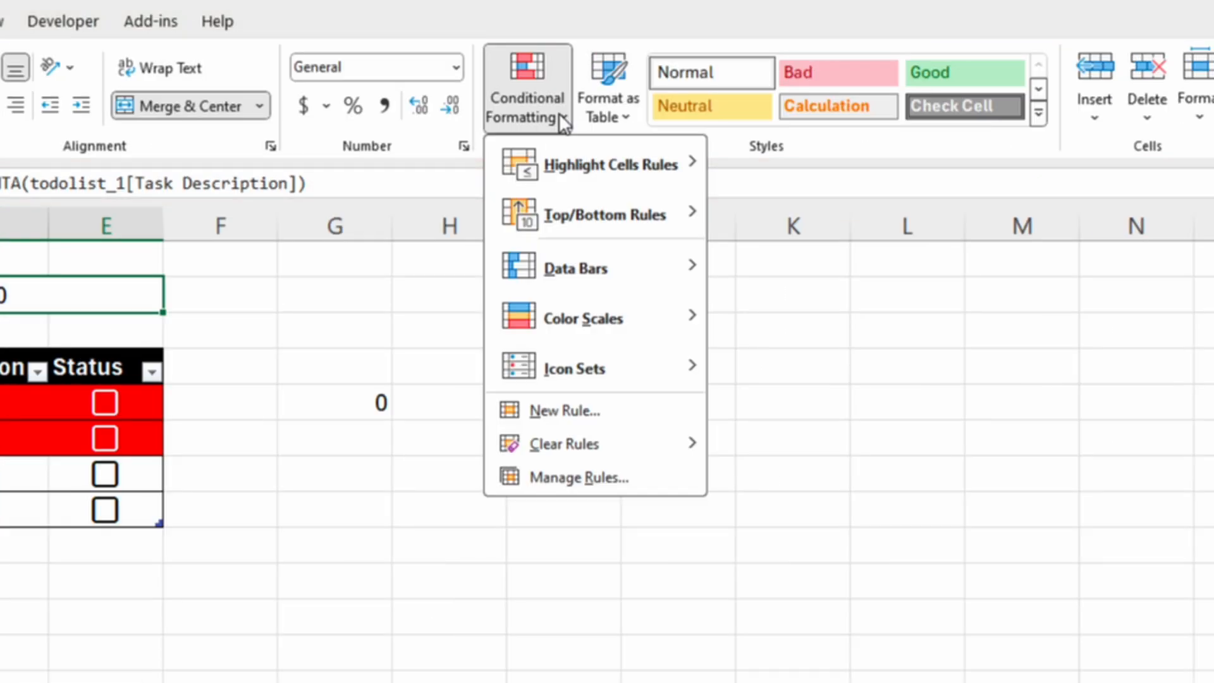
mouse_move(577, 280)
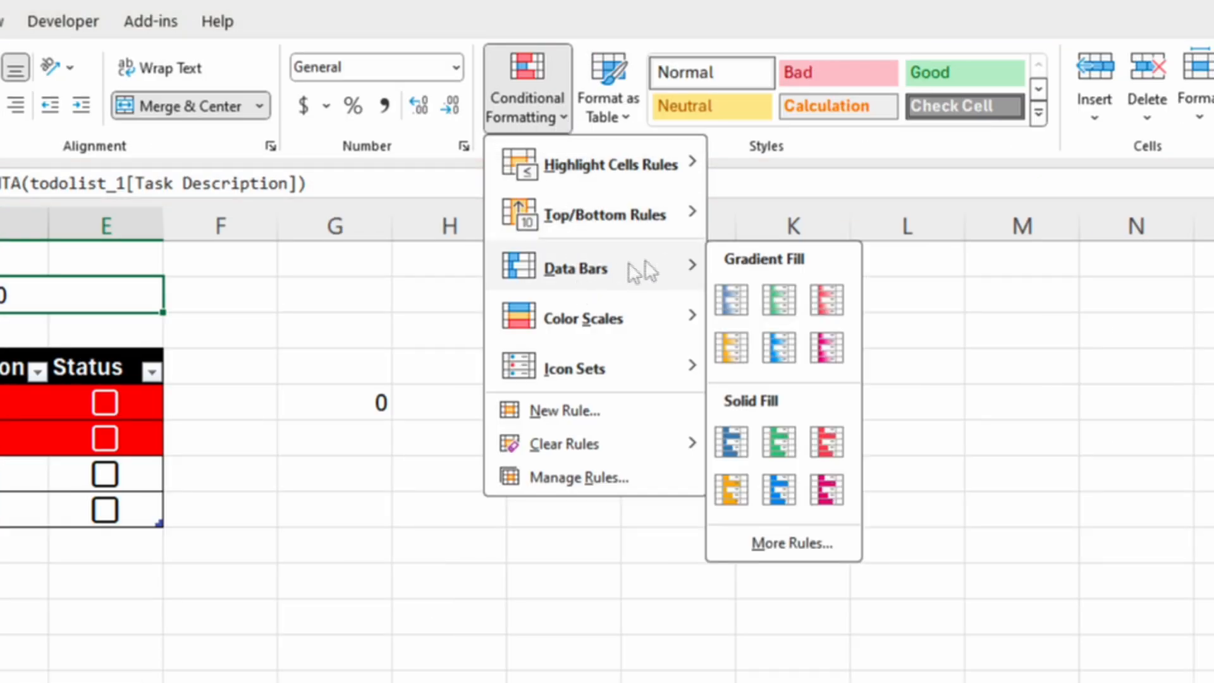
click(787, 542)
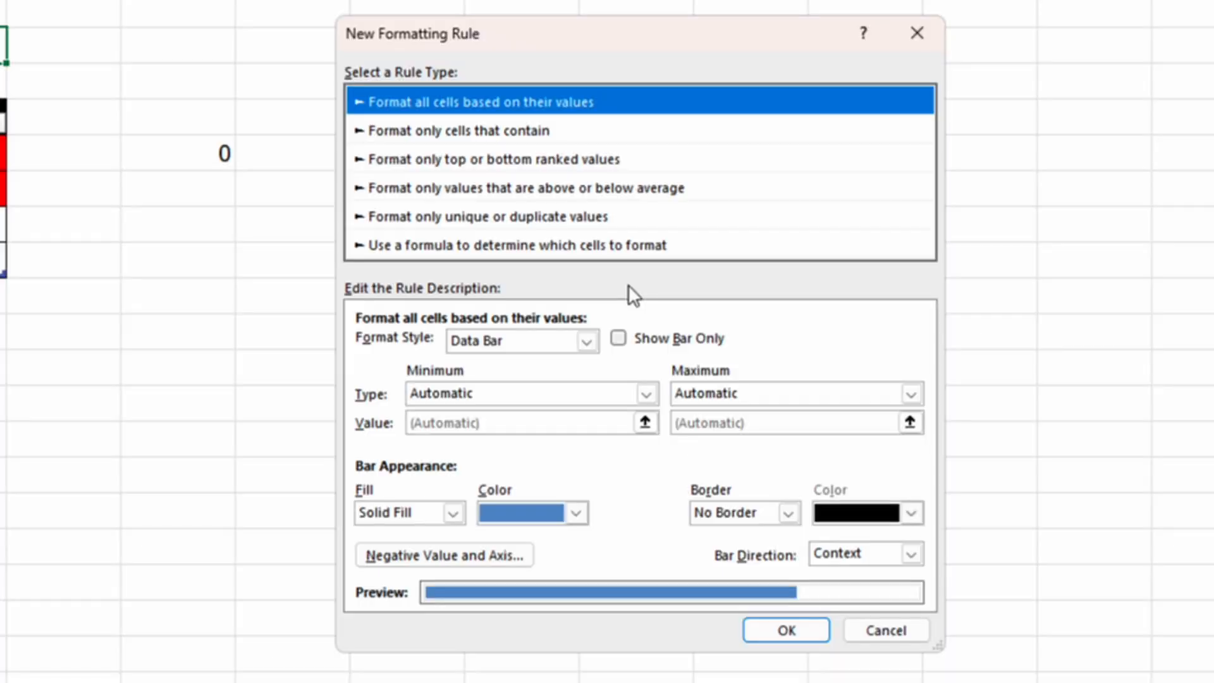
- Set the data bar's minimum to type Number with value 0 and its maximum to type Number with value 1
click(541, 394)
click(506, 431)
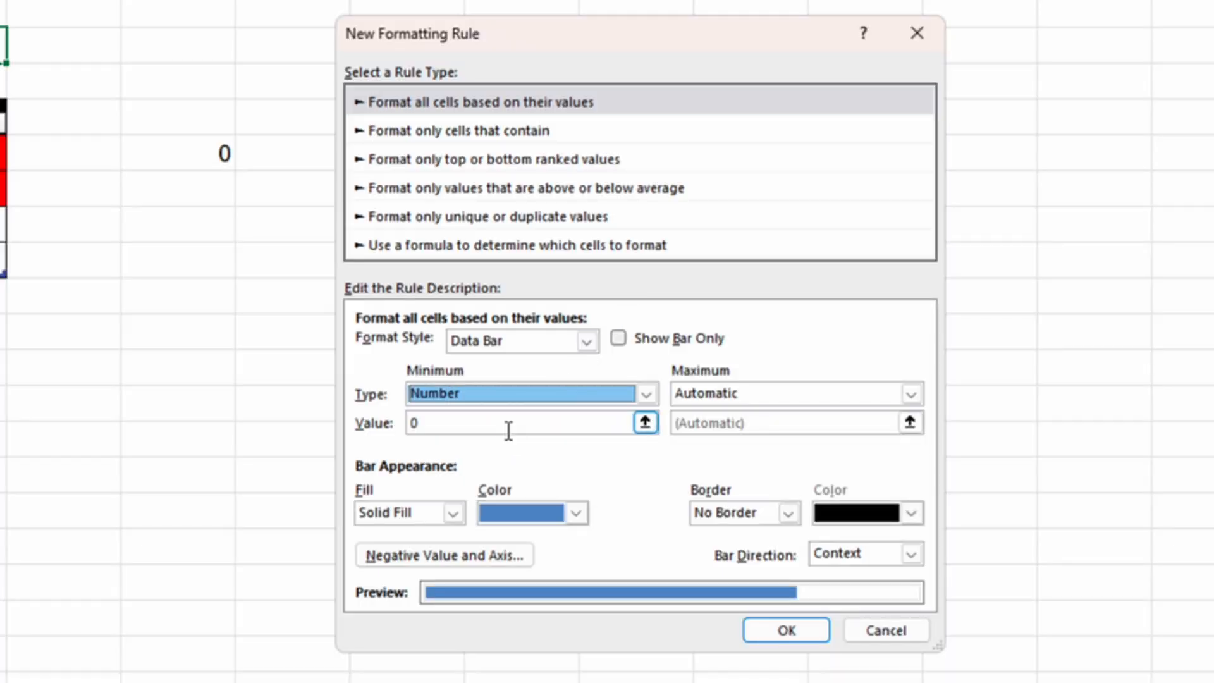
click(765, 396)
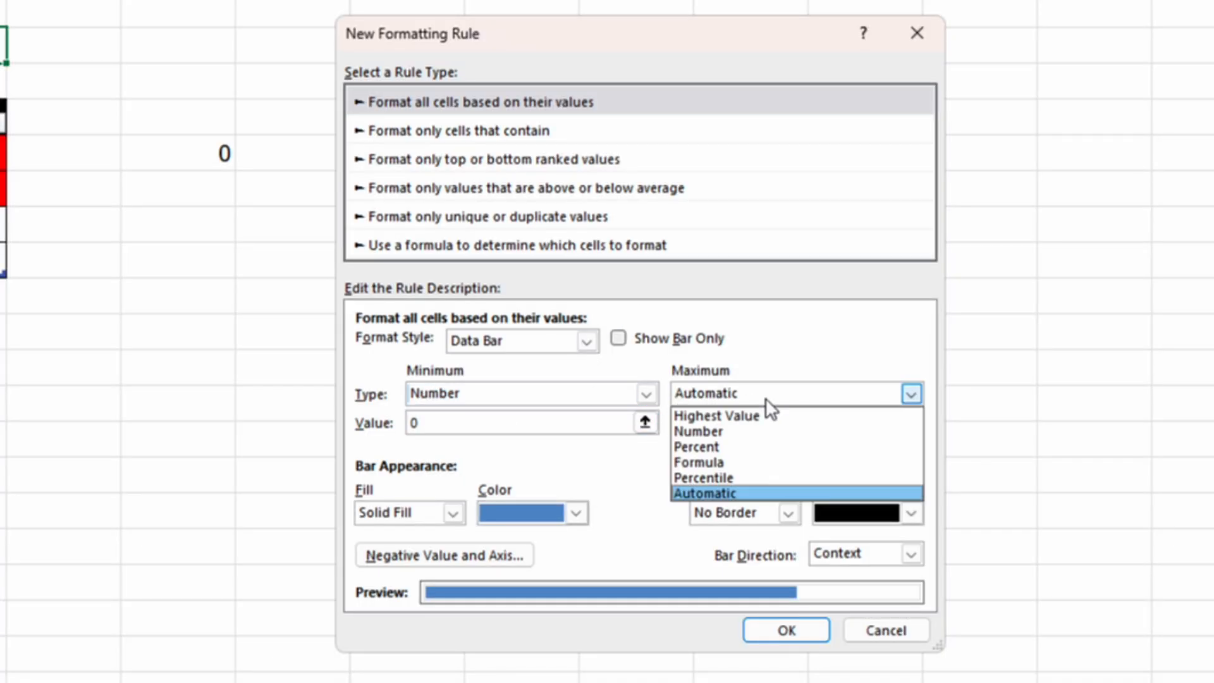
click(739, 433)
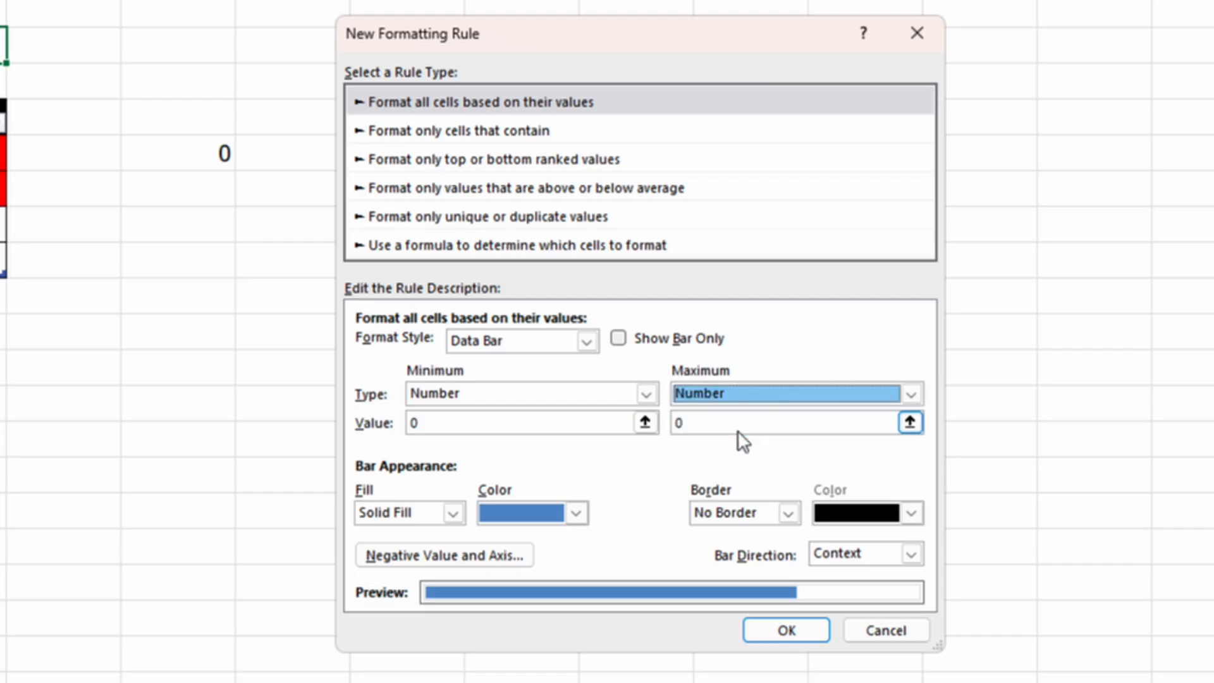
click(538, 428)
drag(693, 423, 661, 434)
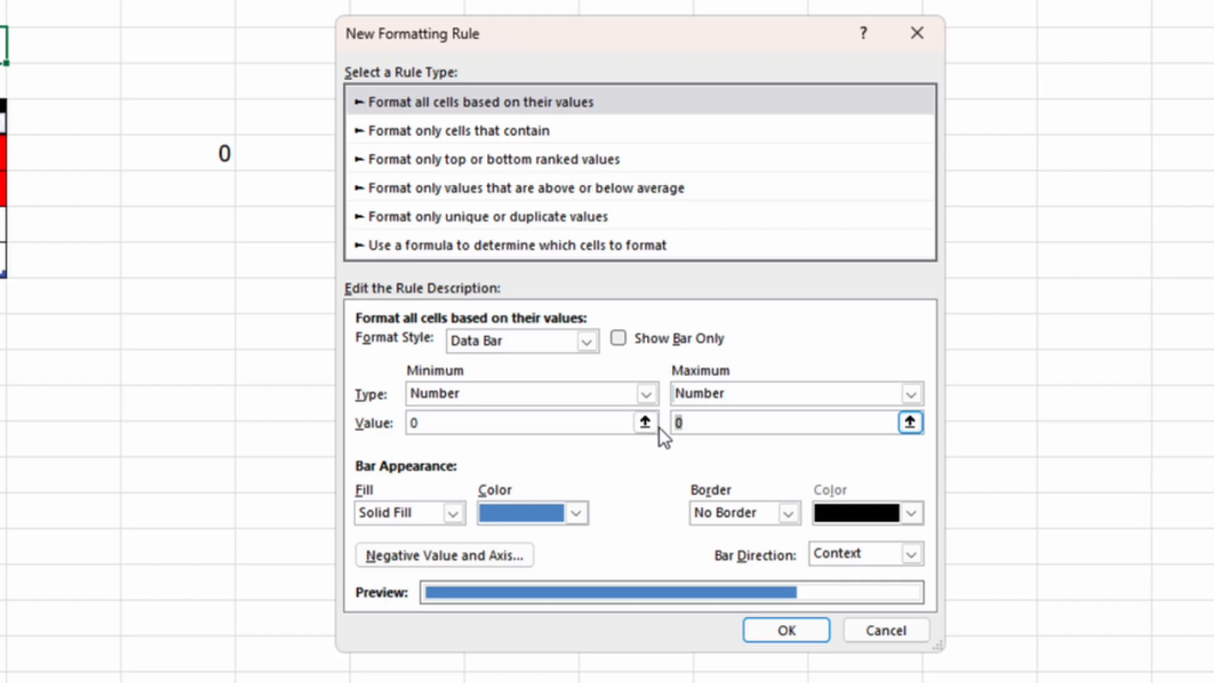
text(1)
- Give the data bar a gradient fill in a dark shade of black and apply the rule
click(450, 512)
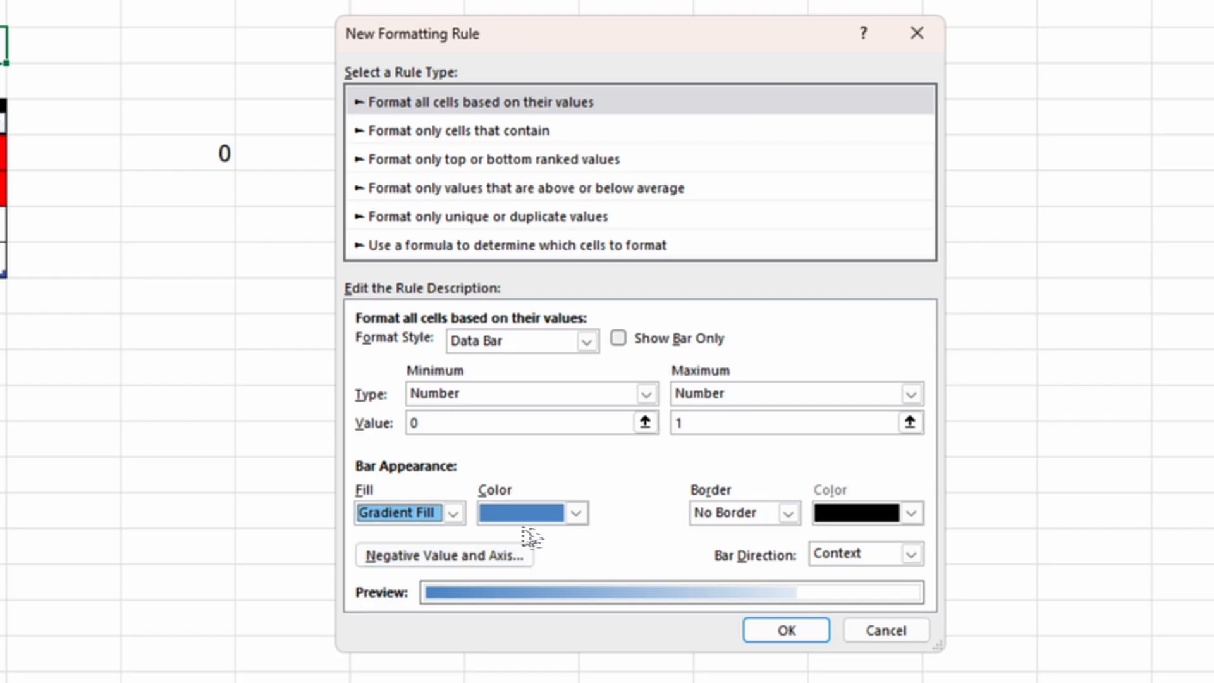
click(577, 520)
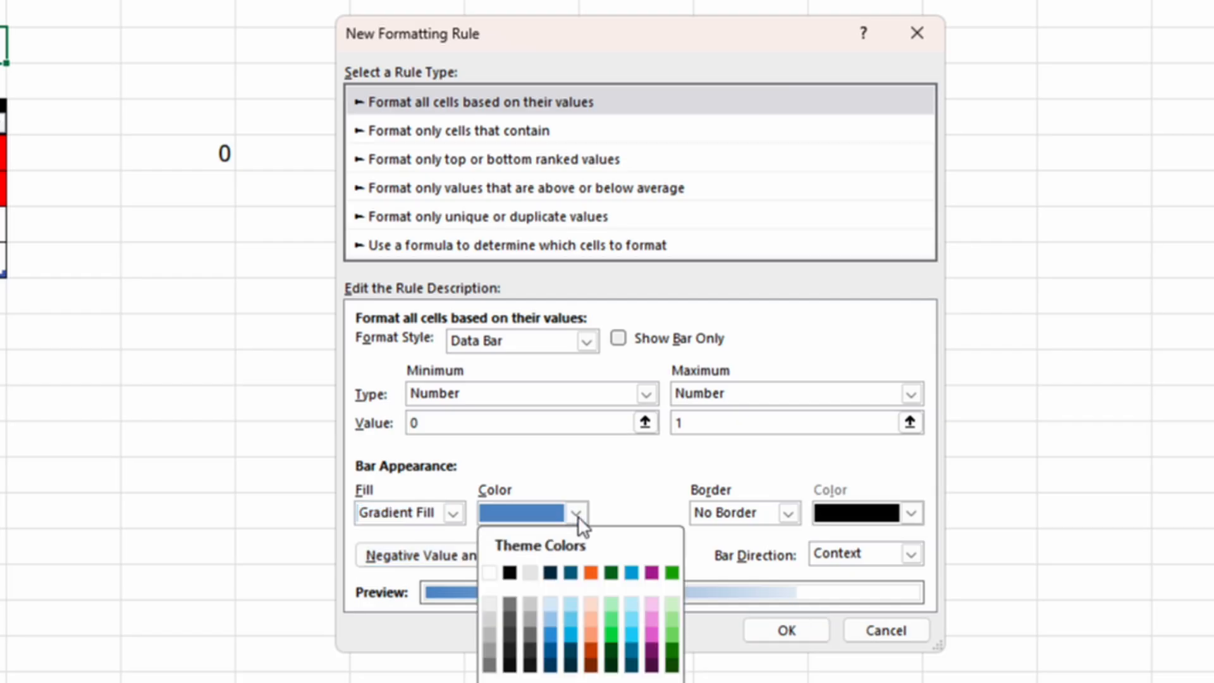
click(509, 651)
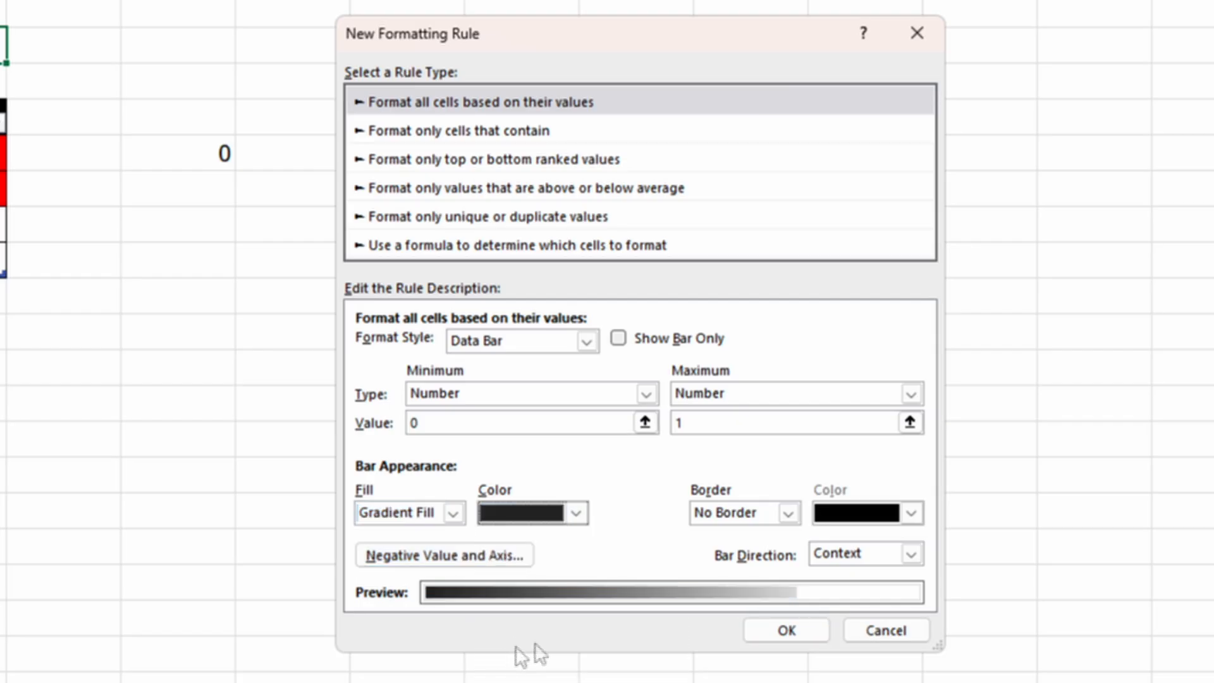
click(783, 631)
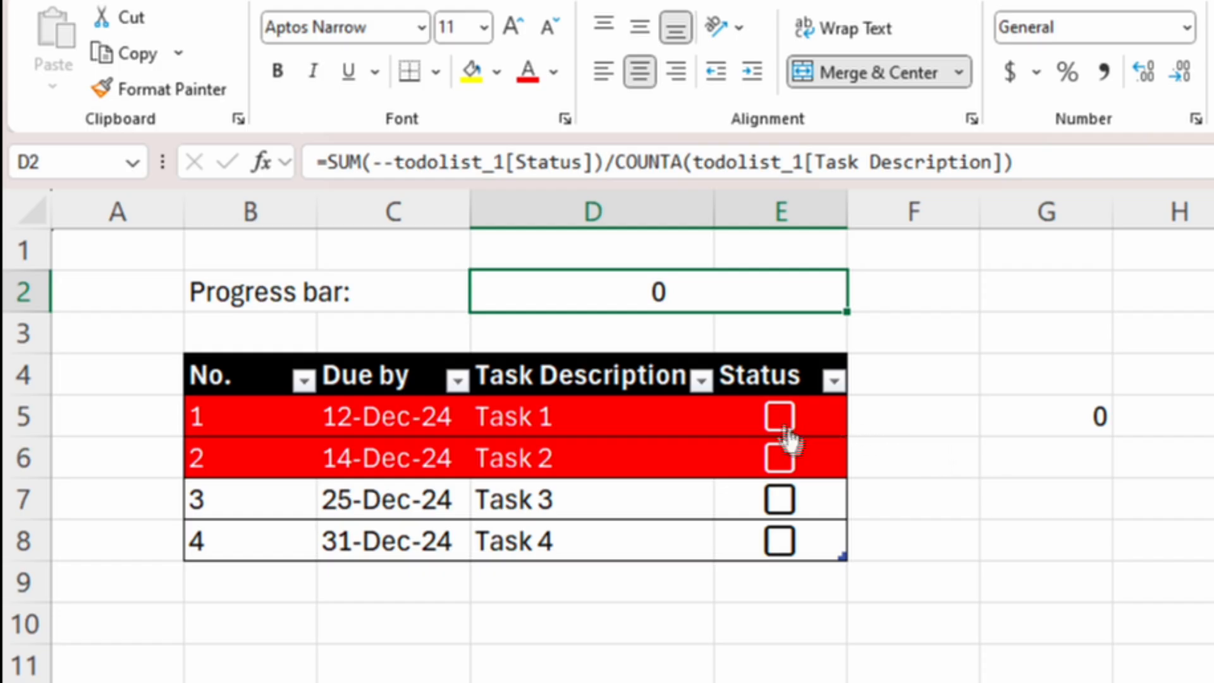
- Tick the Status checkboxes of Tasks 1, 2 and 3, and format the progress value in D2 as a percentage
click(780, 420)
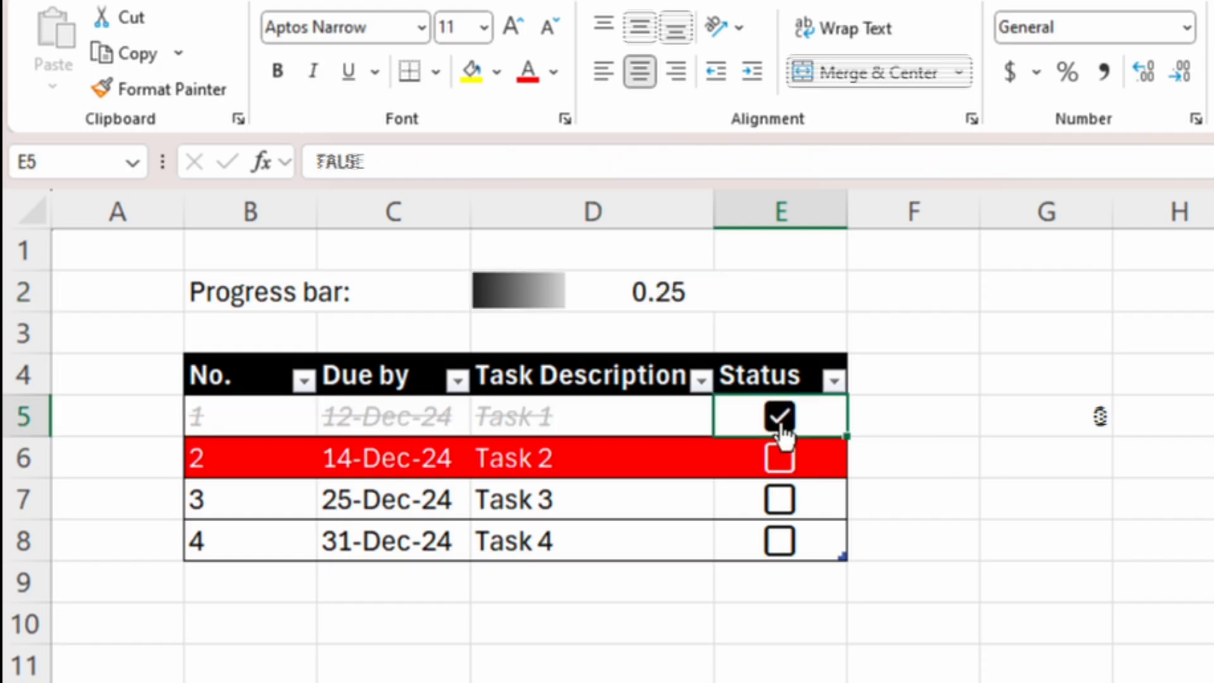
click(792, 466)
drag(794, 468, 780, 506)
click(779, 503)
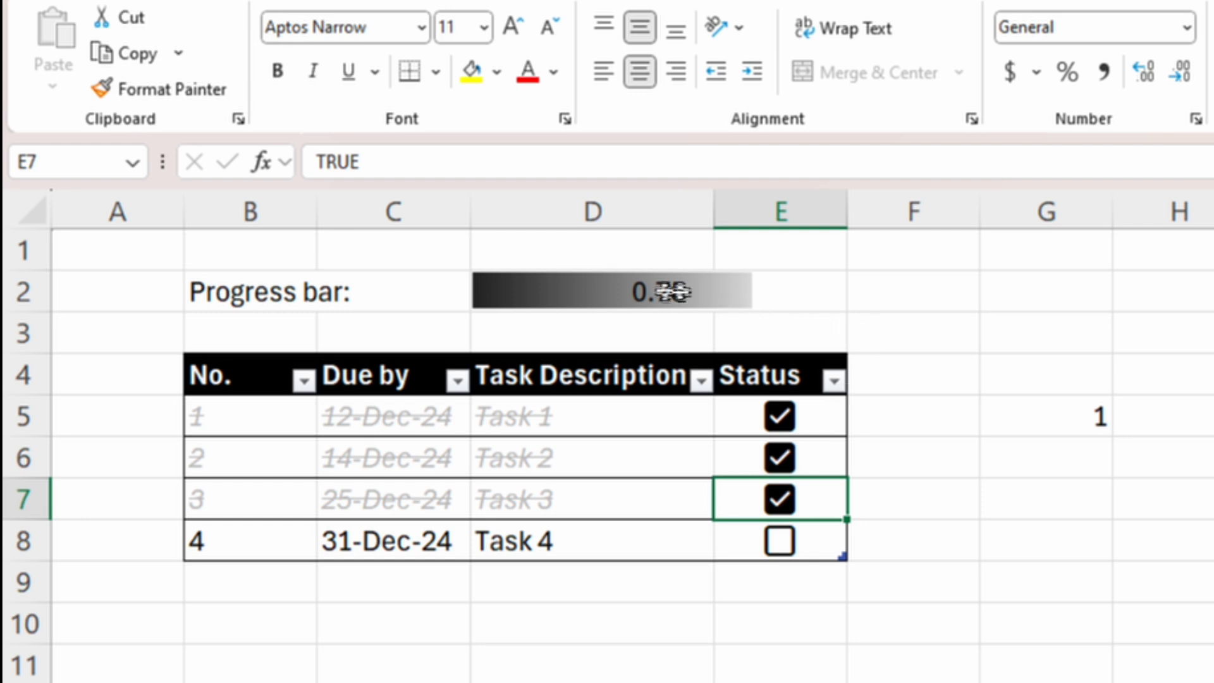
click(733, 286)
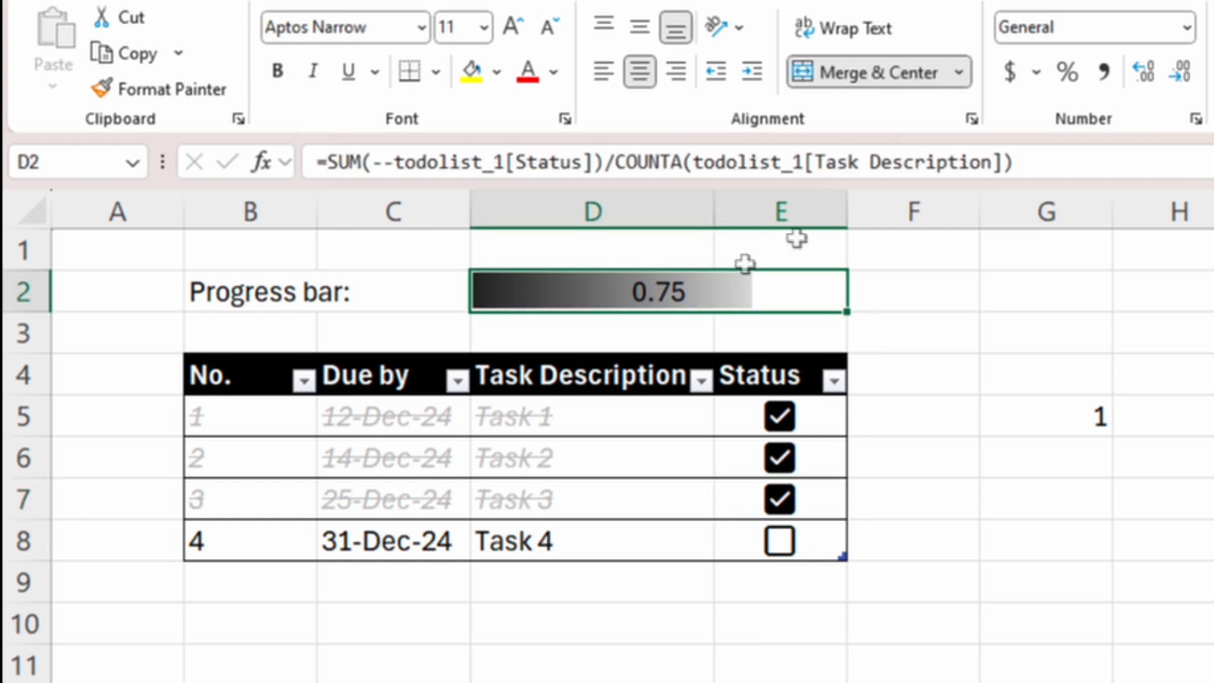
click(1068, 74)
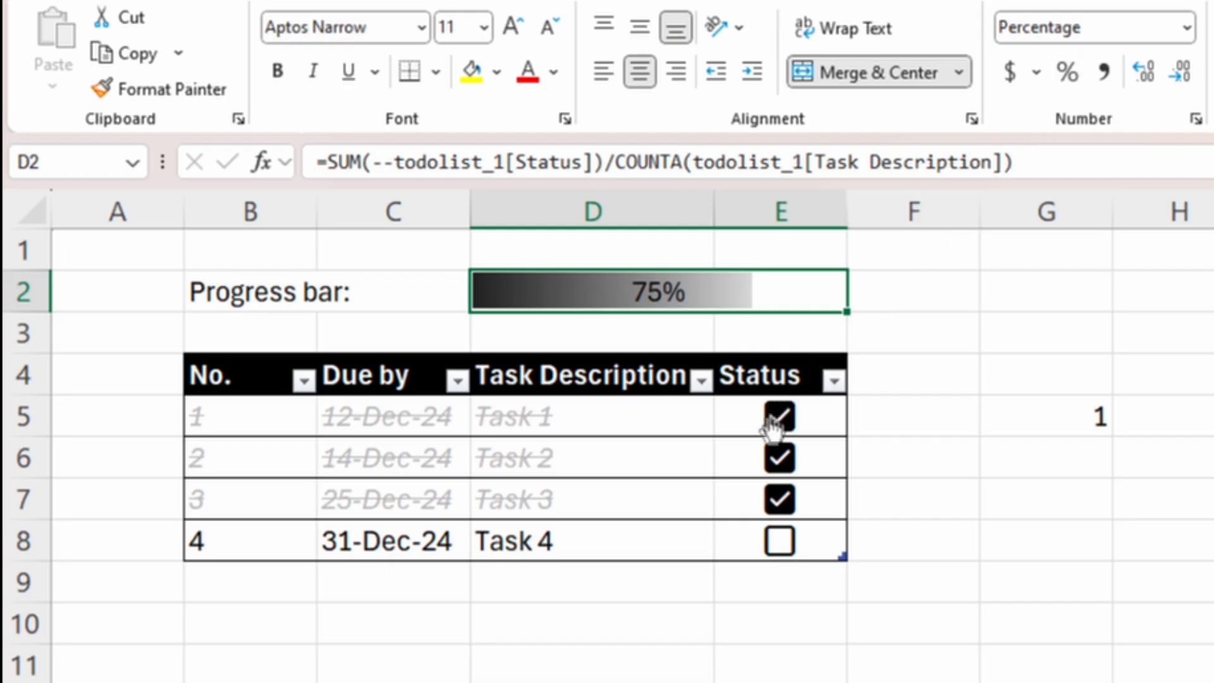
- Add a new row to the table by entering Task 5 in D9 under Task Description
click(592, 584)
text(T)
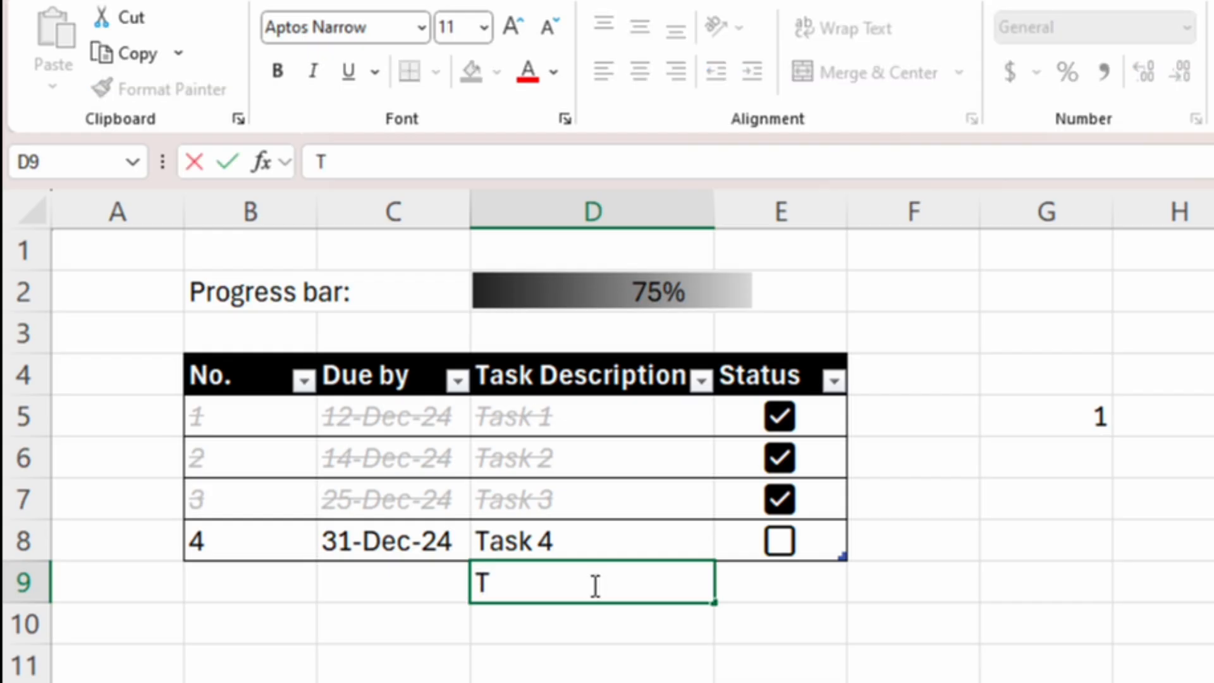
text(ask 5)
key(Return)
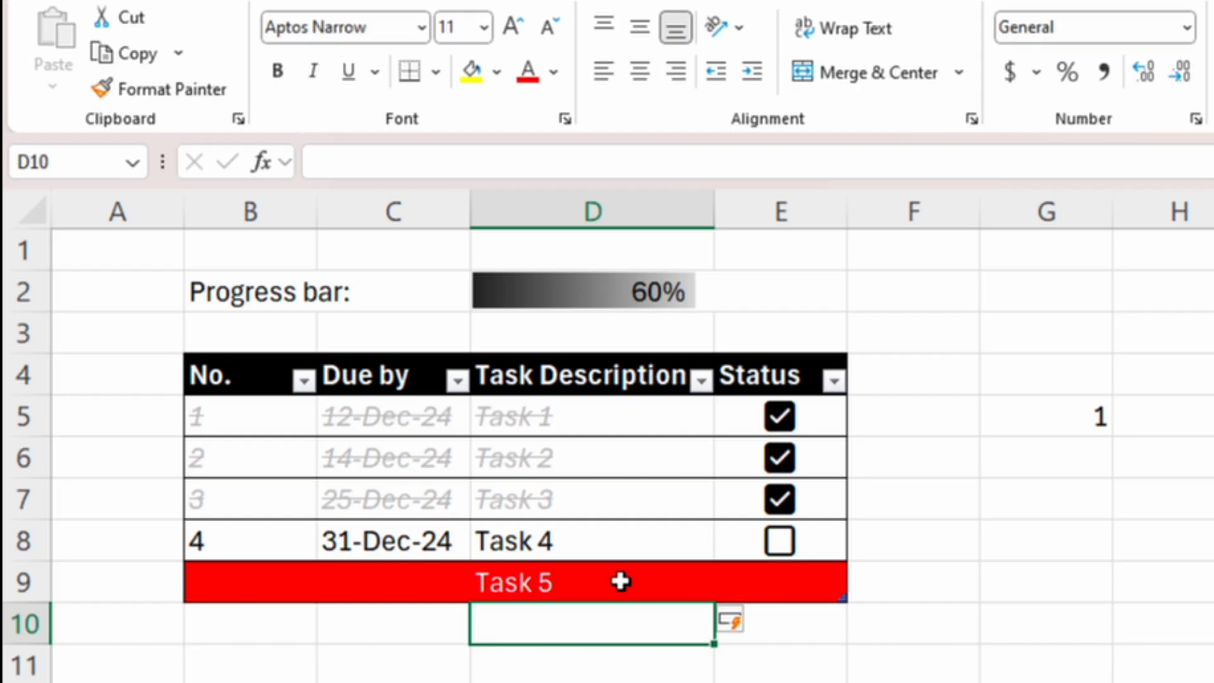
- Fill the Status checkbox from E8 down to E9 and tick Task 4's checkbox
click(813, 552)
drag(848, 561, 848, 594)
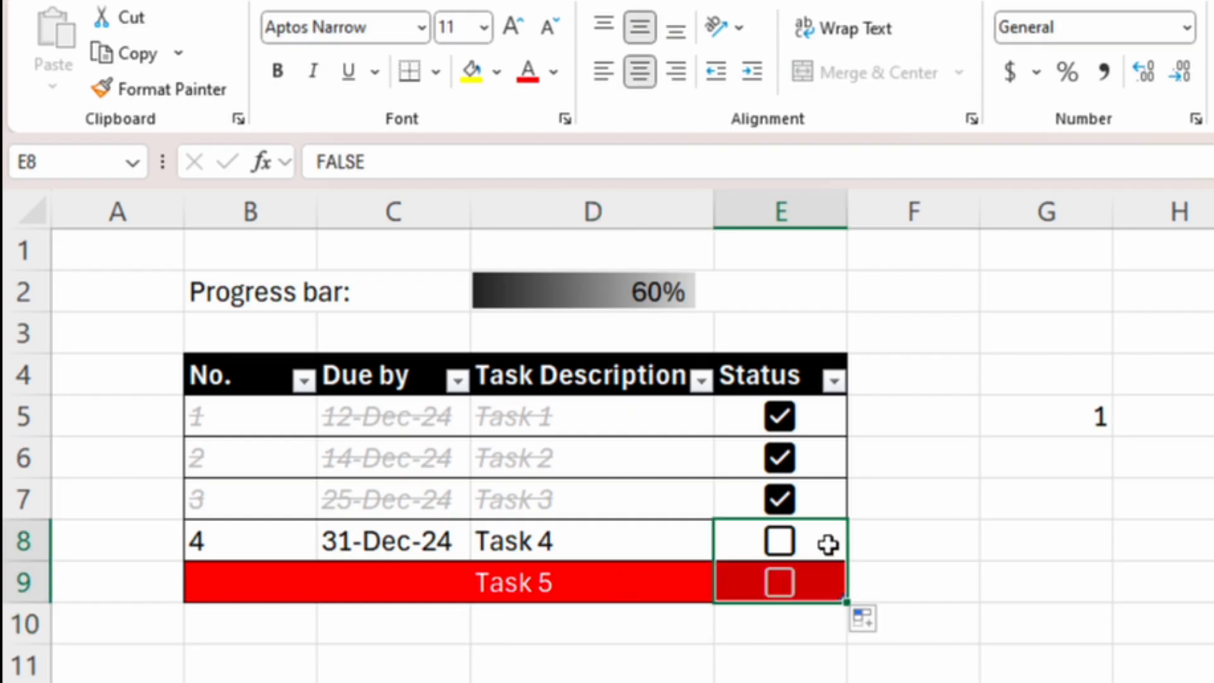
click(827, 543)
click(789, 548)
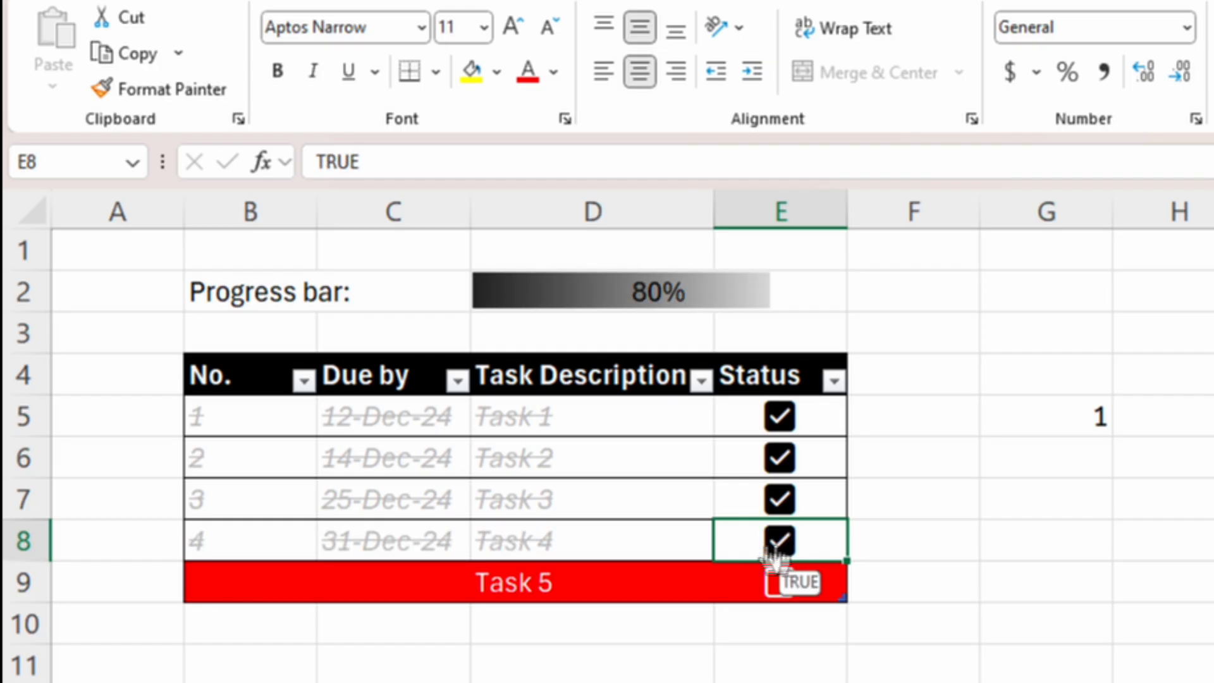
- Enter 01/01/25 as Task 5's due date in C9 and tick its Status checkbox
click(414, 584)
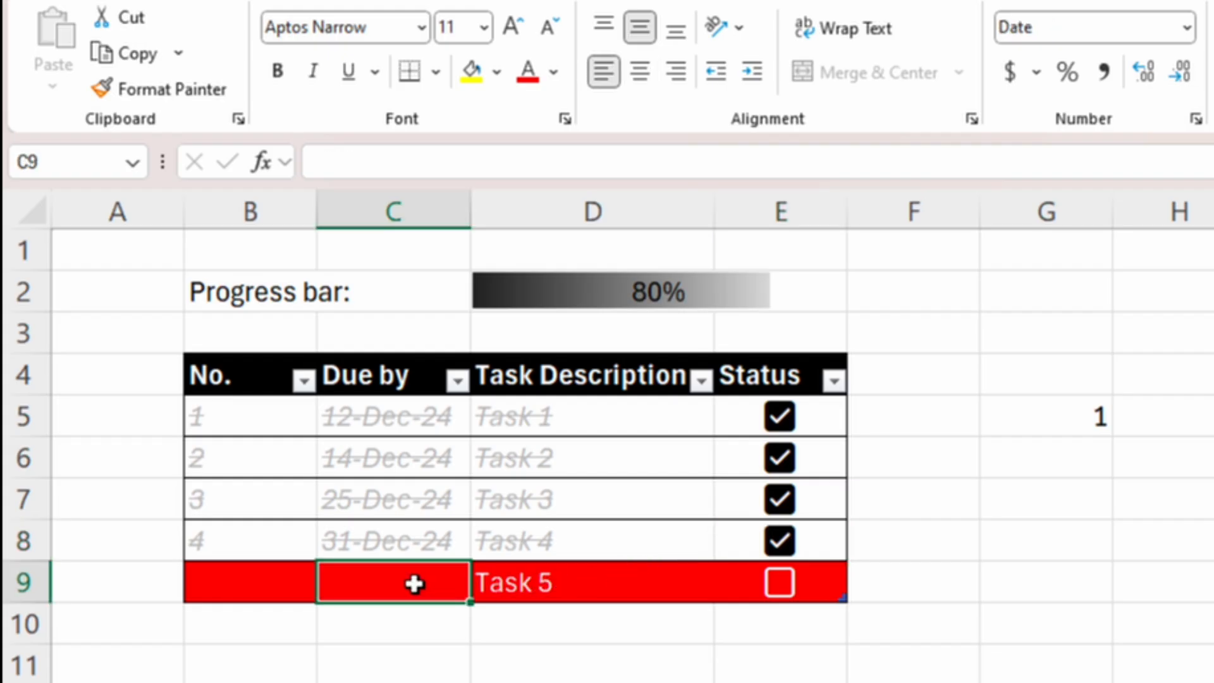
text(01/01/)
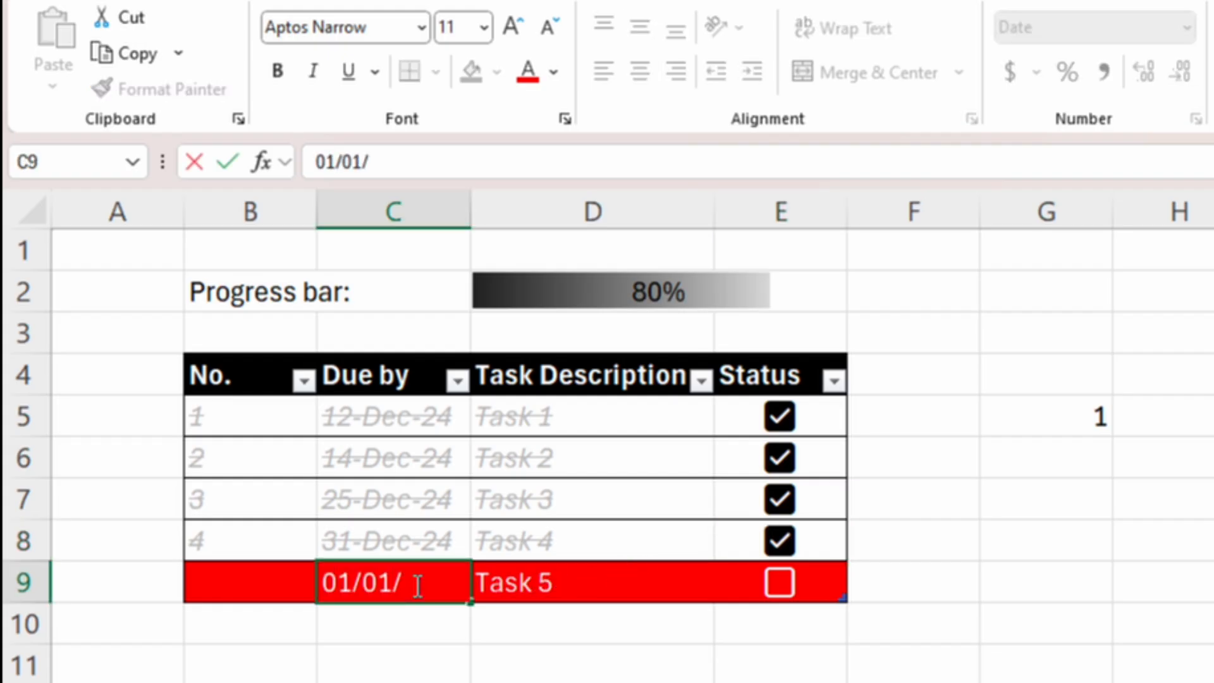
text(01)
key(BackSpace)
key(BackSpace)
text(25)
key(Return)
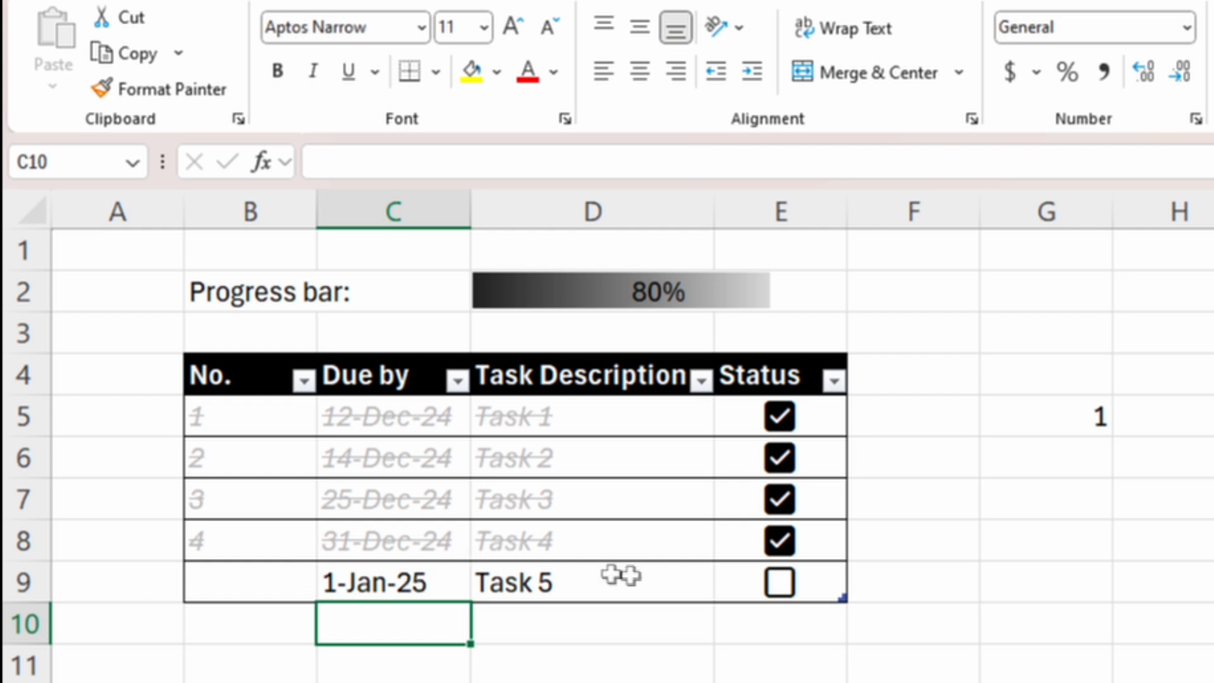
click(779, 582)
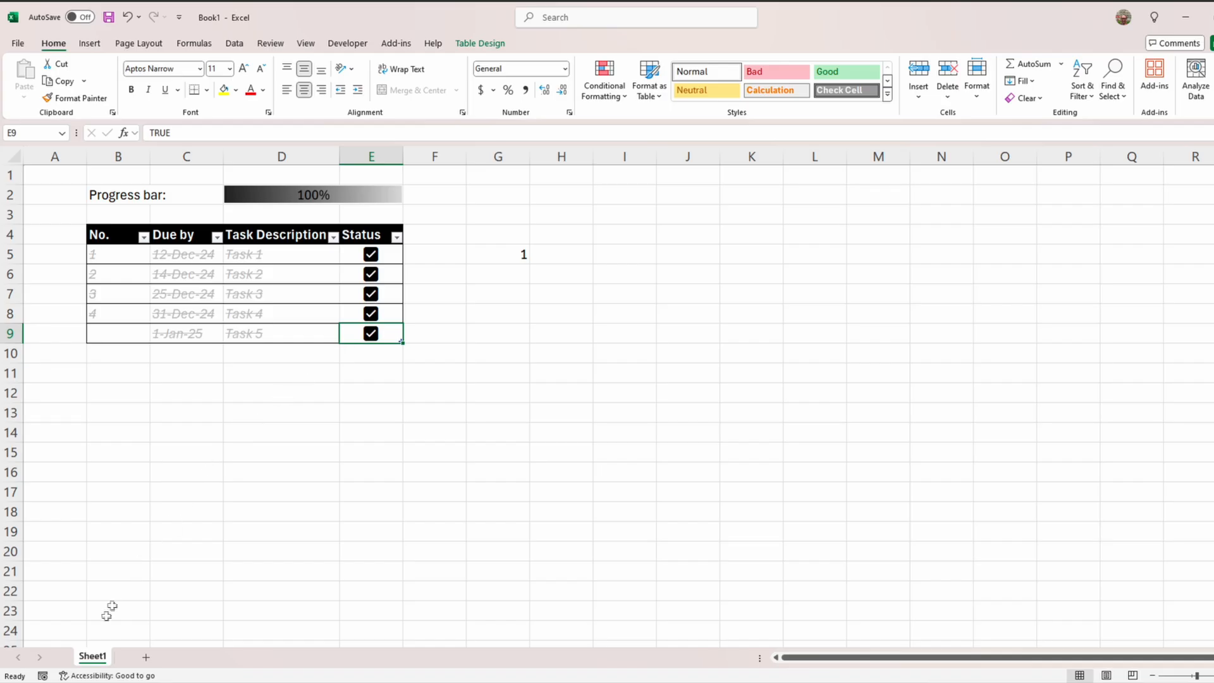
- Create a copy of Sheet1 before the original, compare it with the original sheet and return to the copy
right_click(92, 656)
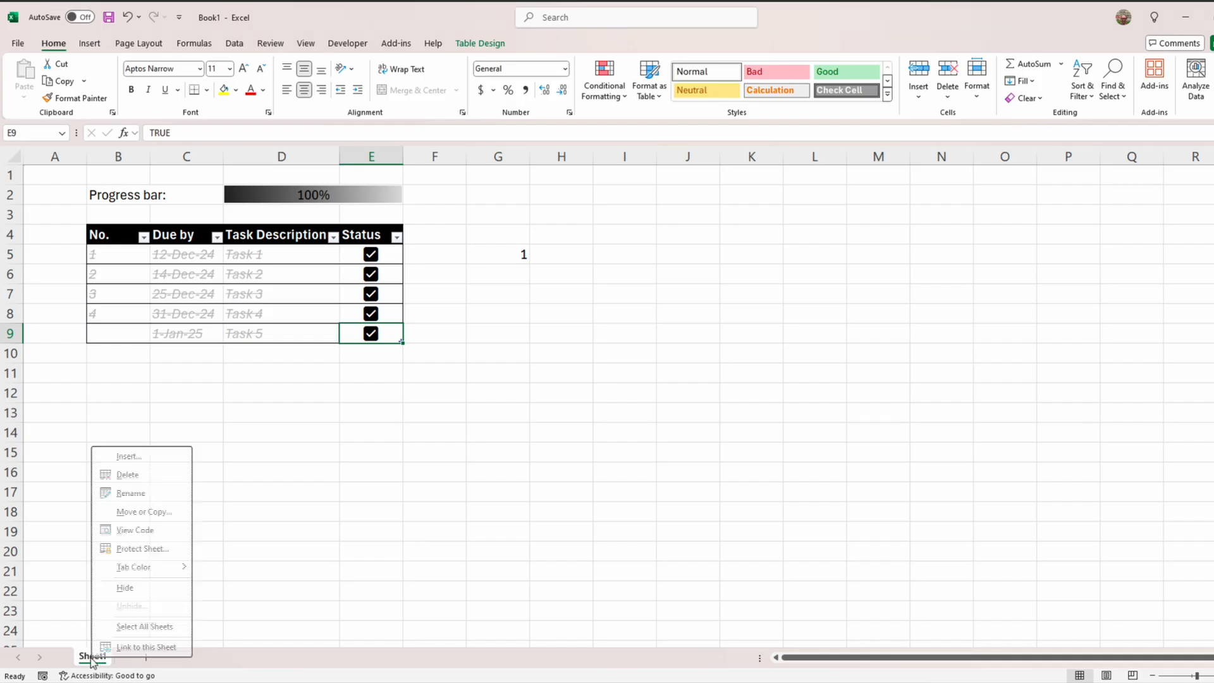
click(150, 516)
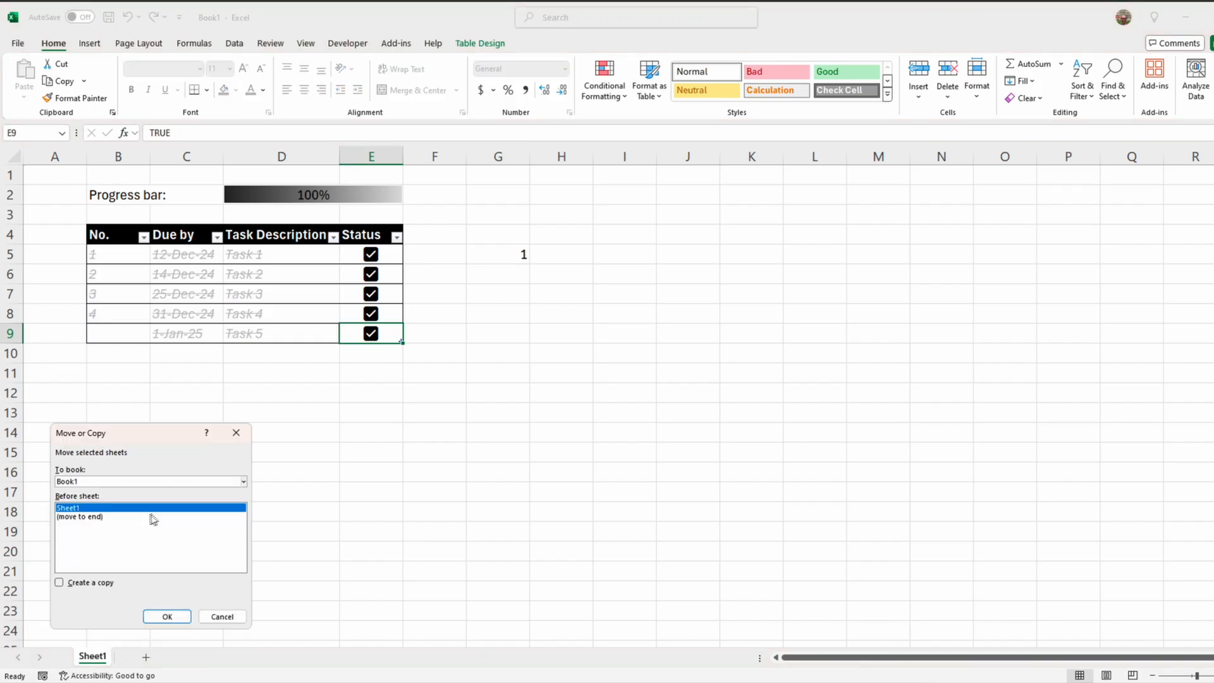
click(88, 584)
click(167, 617)
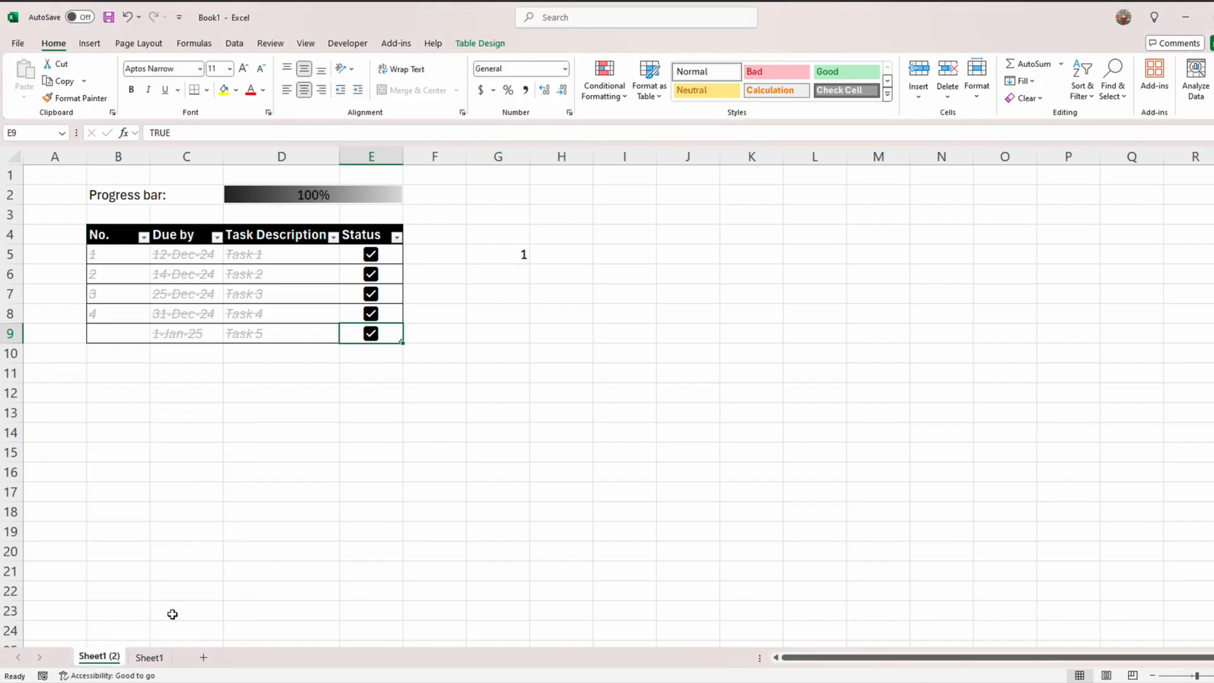
click(142, 658)
click(104, 657)
- Delete the Status column from the table on Sheet1 (2) and clear the leftover test formula in F5
drag(387, 250, 391, 333)
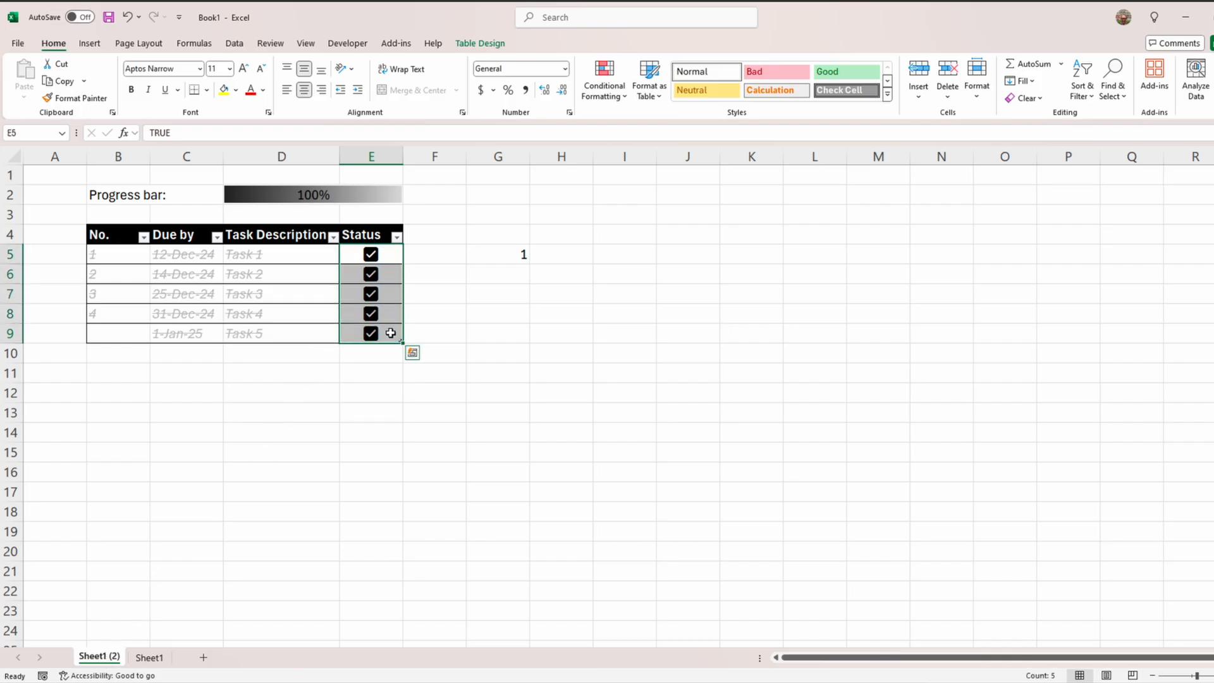
right_click(387, 253)
mouse_move(444, 404)
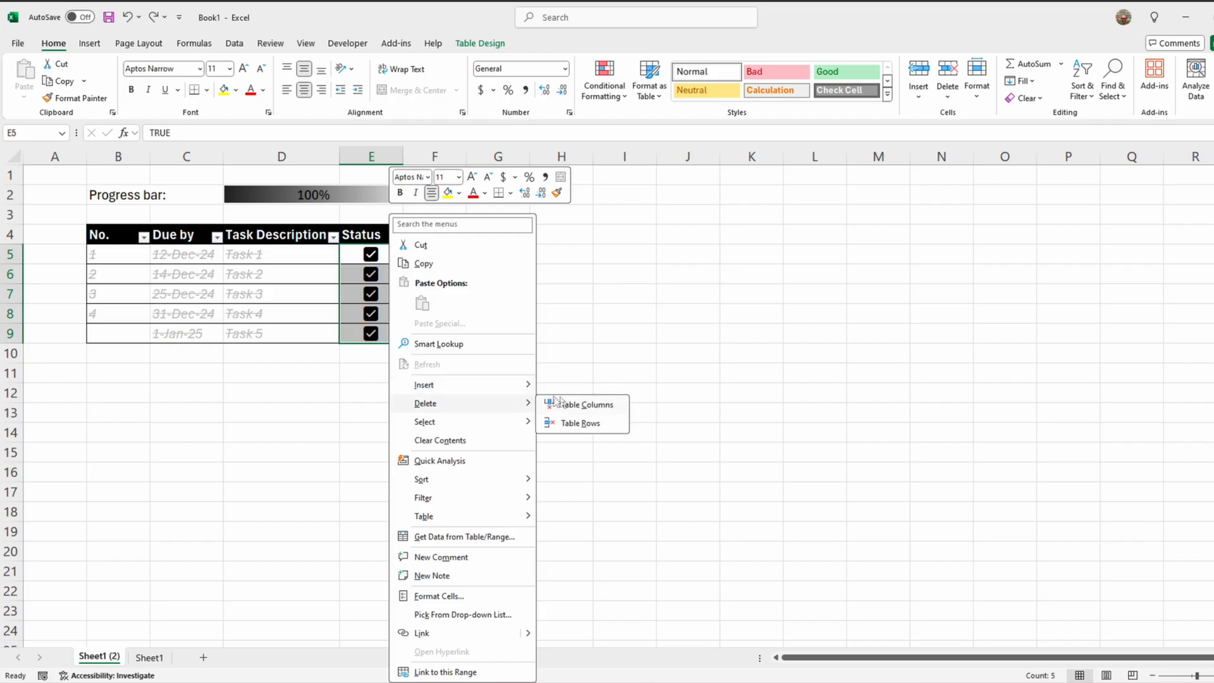
click(581, 405)
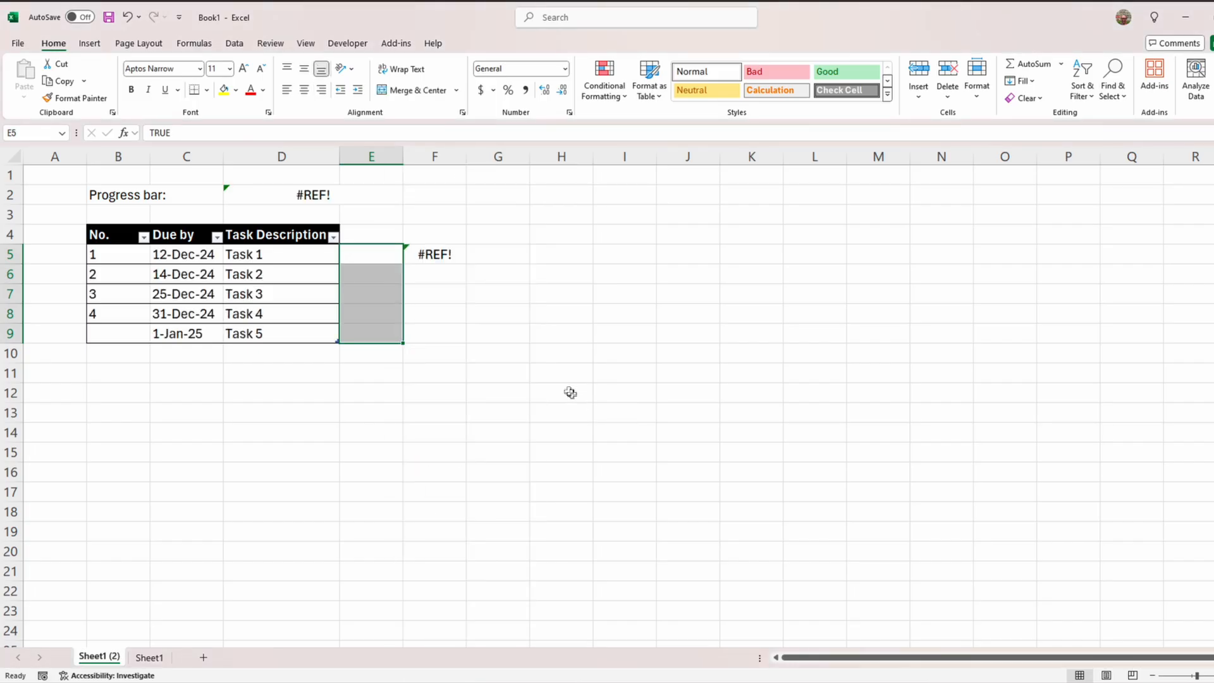
click(439, 256)
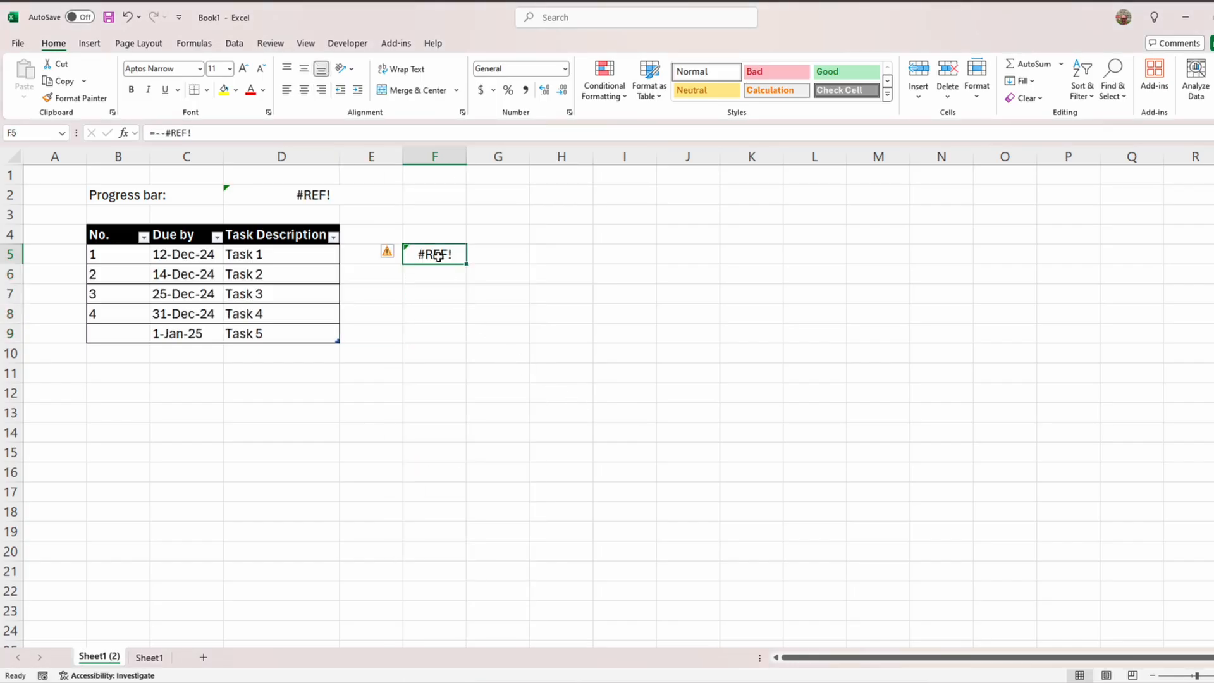
key(Delete)
- Check in the ribbon customization options that the Developer tab is enabled
click(362, 233)
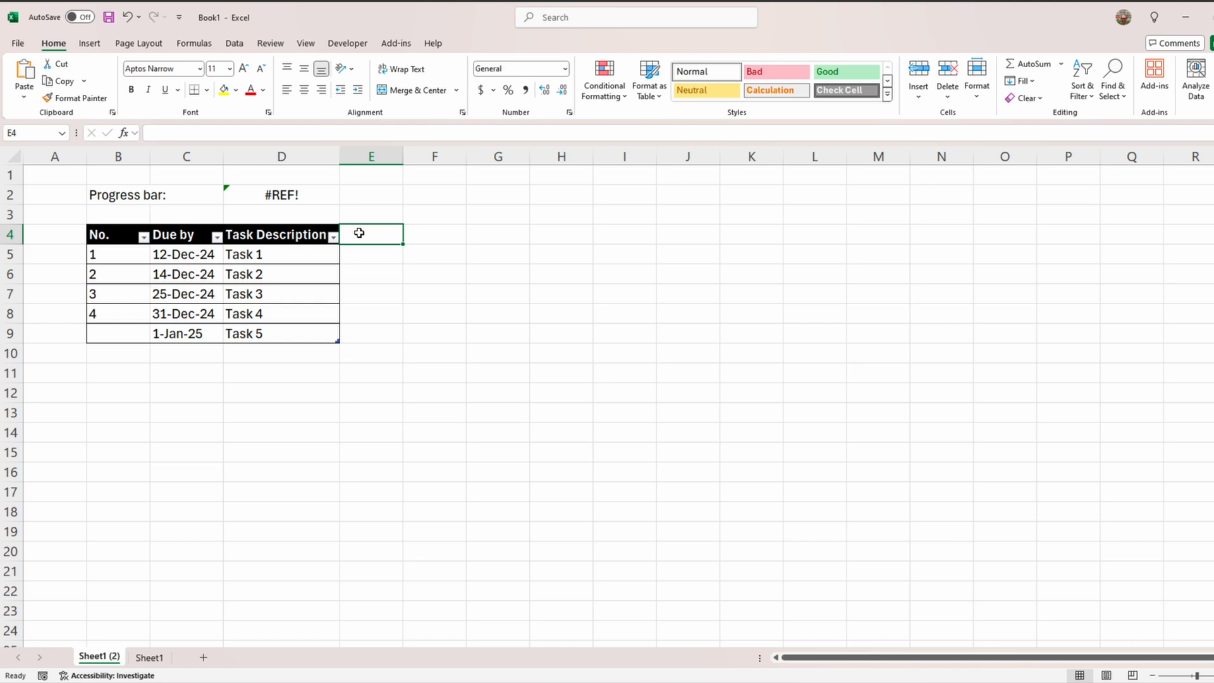
click(350, 43)
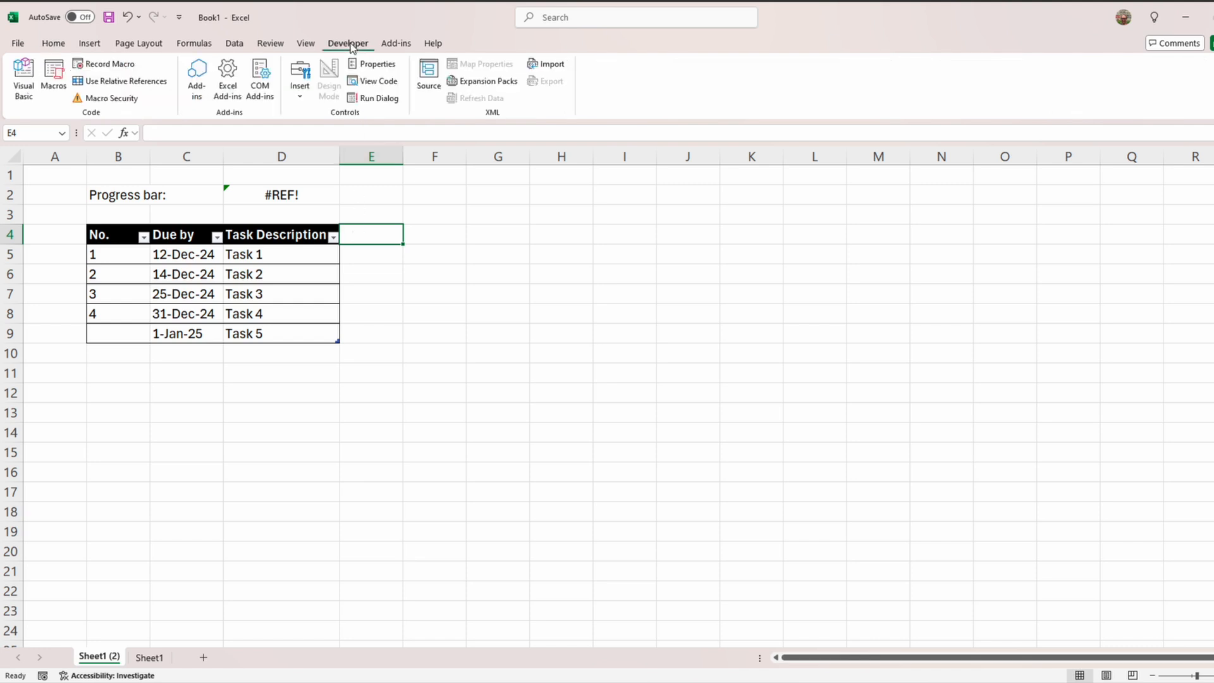
click(17, 44)
click(34, 669)
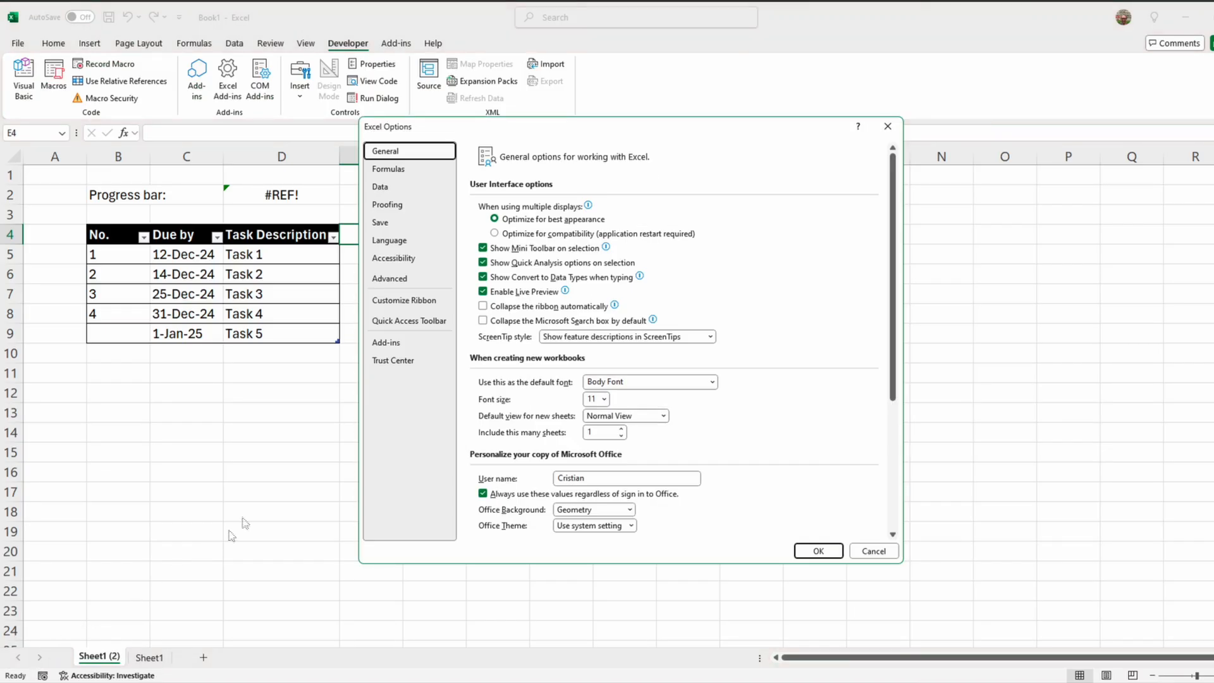
click(403, 301)
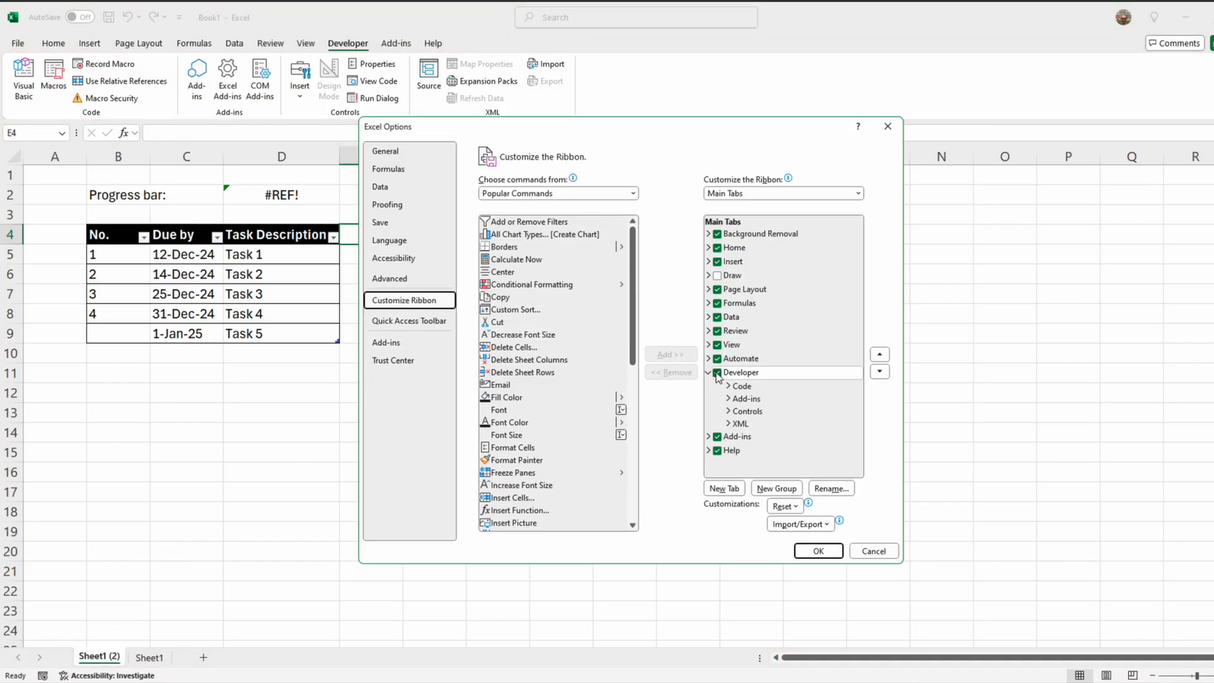
click(809, 549)
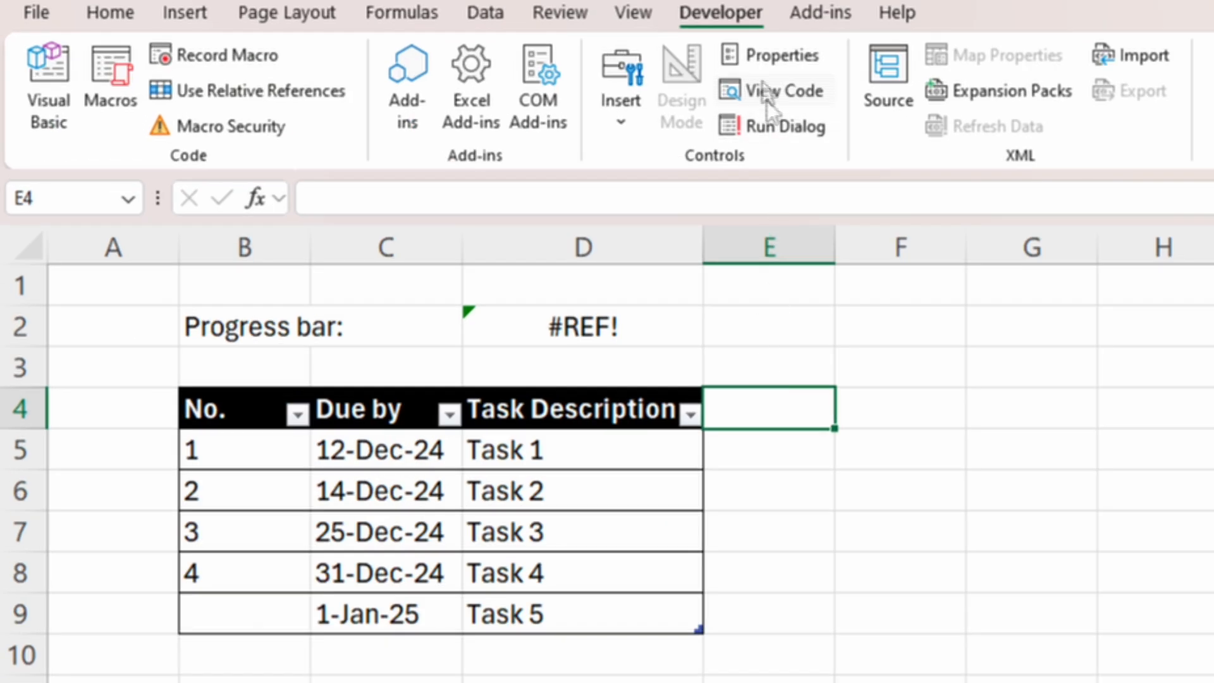
- Place a form control check box over cell E5 beside Task 1
click(622, 108)
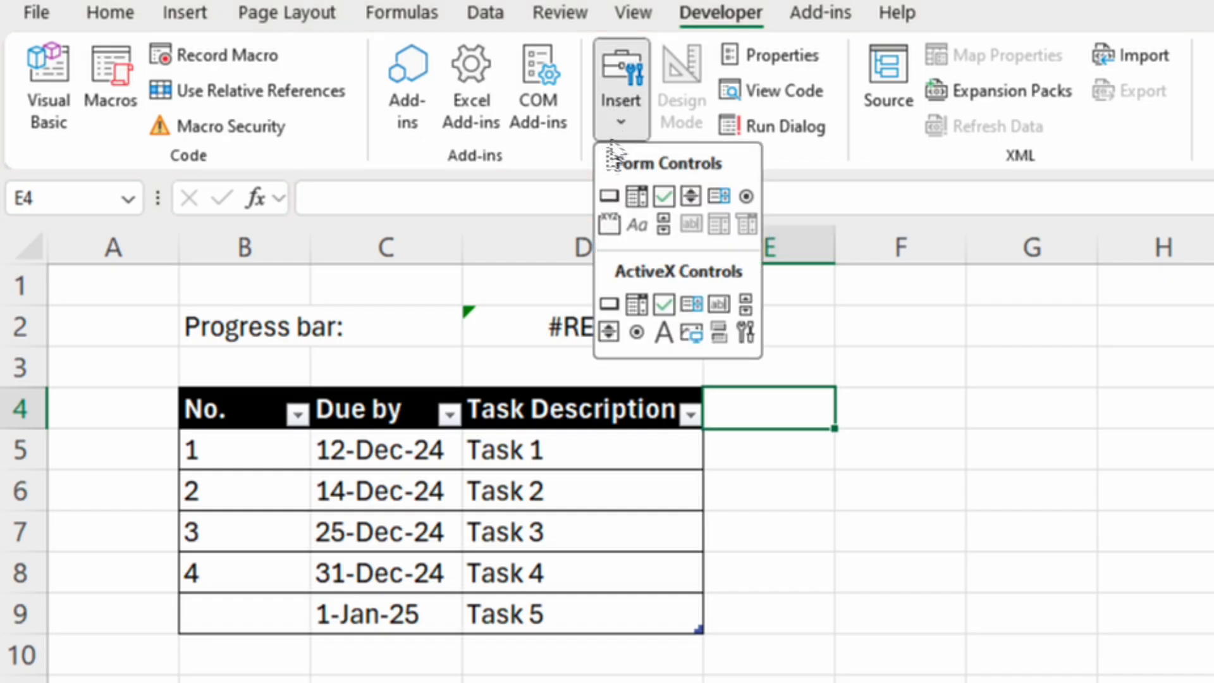
click(665, 196)
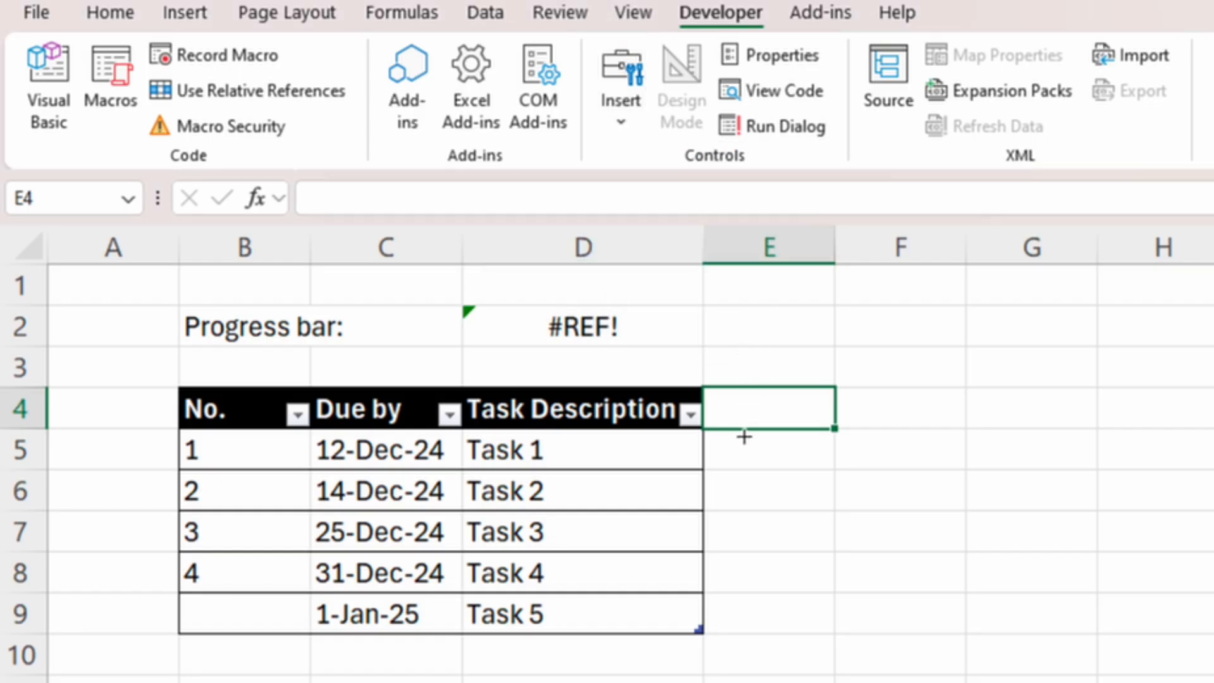
drag(744, 436, 810, 484)
drag(785, 435, 786, 423)
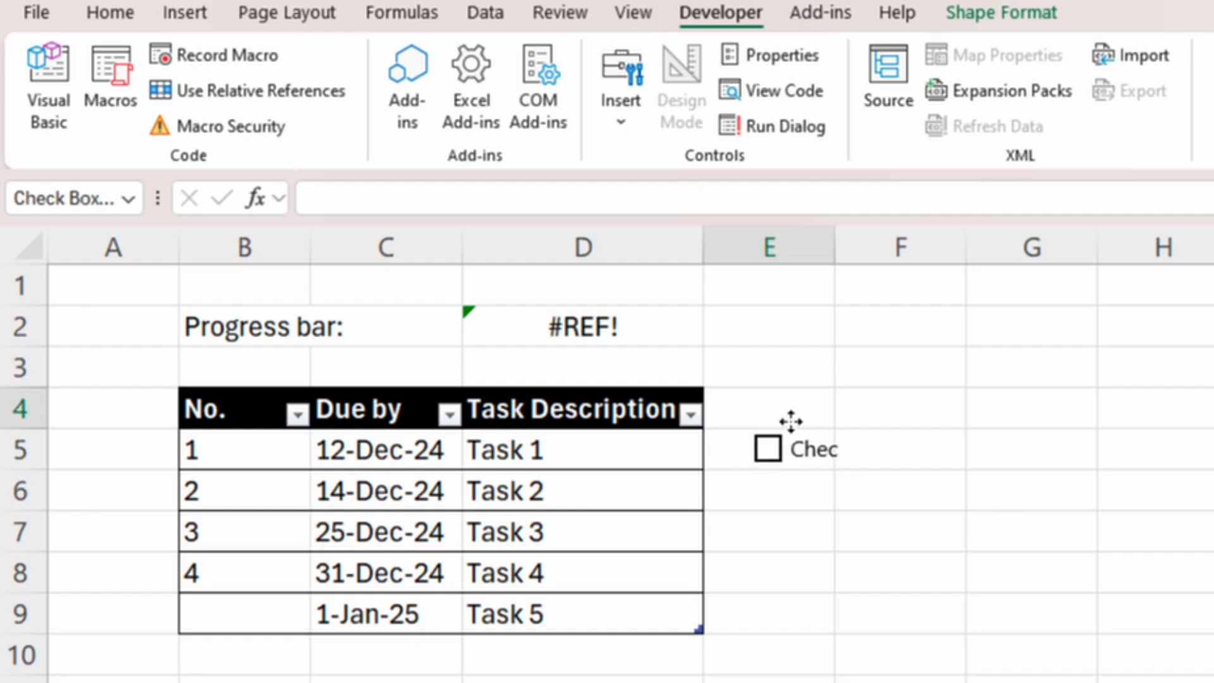
- Remove the label text from the new check box so only its box remains
ctrl+click(790, 424)
click(797, 447)
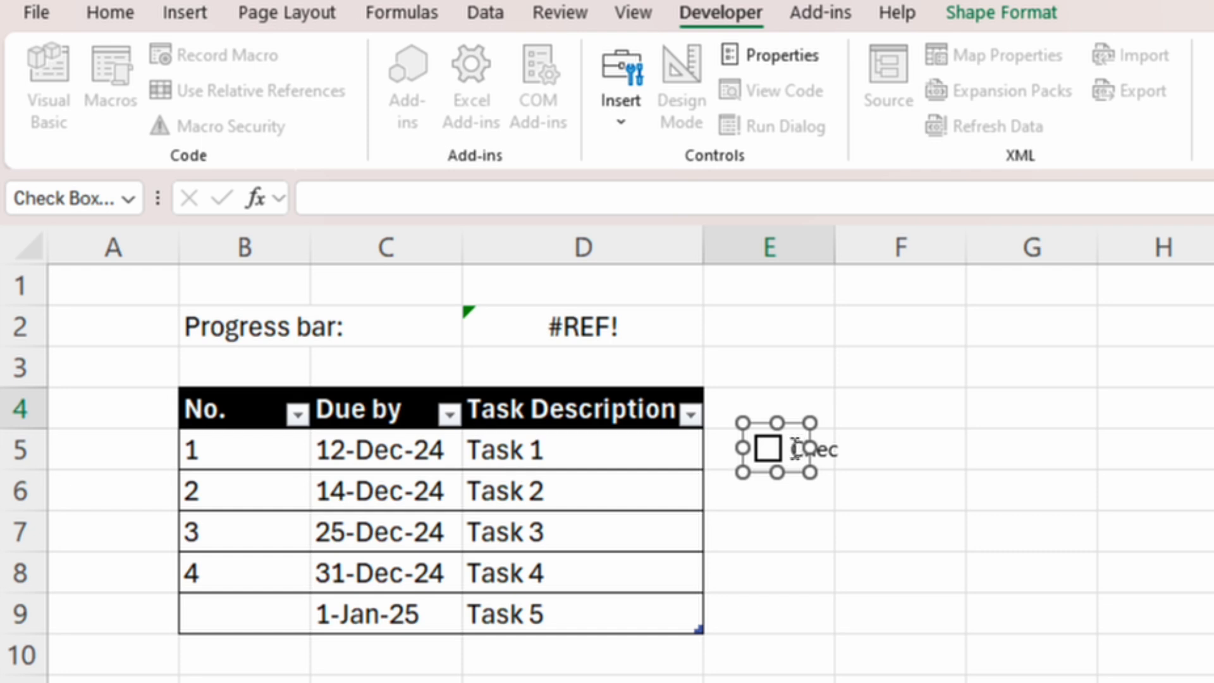
text(0)
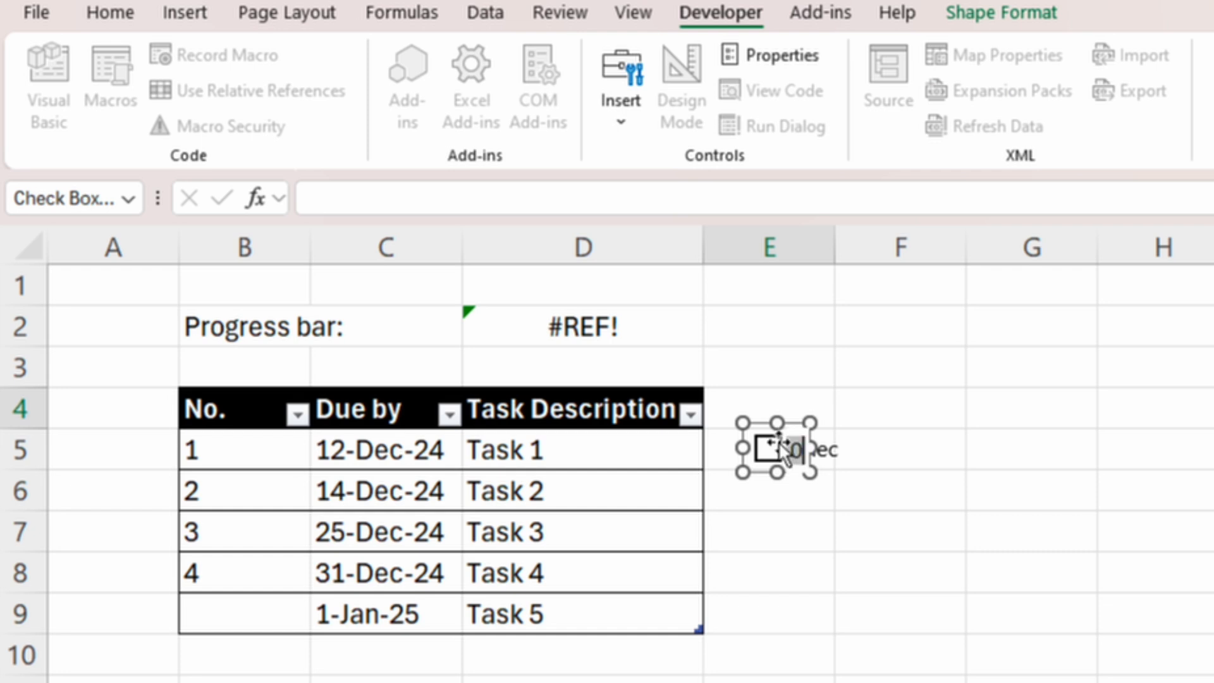
key(BackSpace)
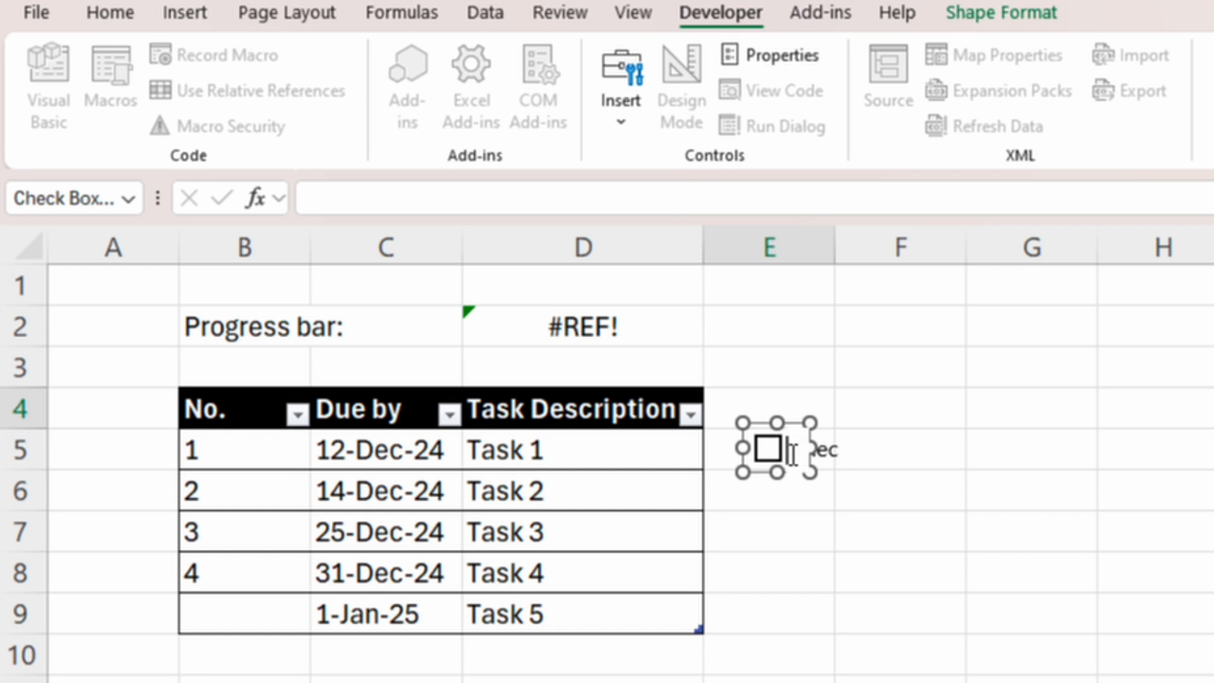
click(786, 515)
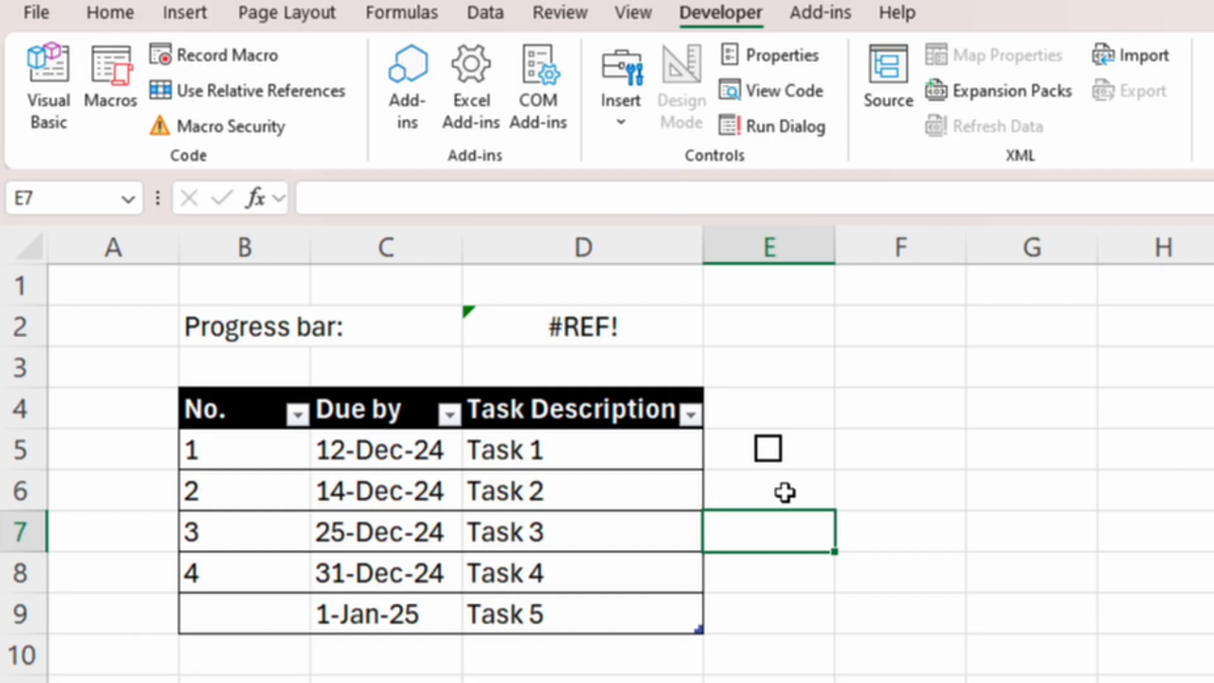
- Add a Status header in E4 and fill the check box from E5 down to E9
click(796, 405)
text(Status)
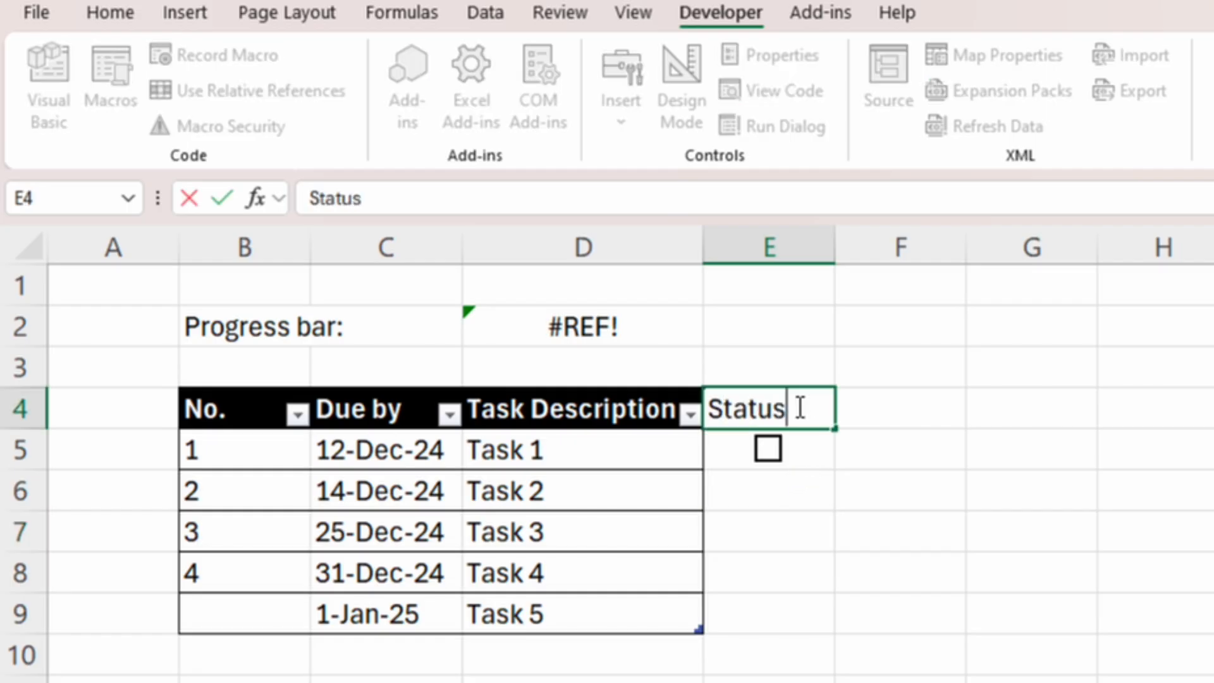
key(Return)
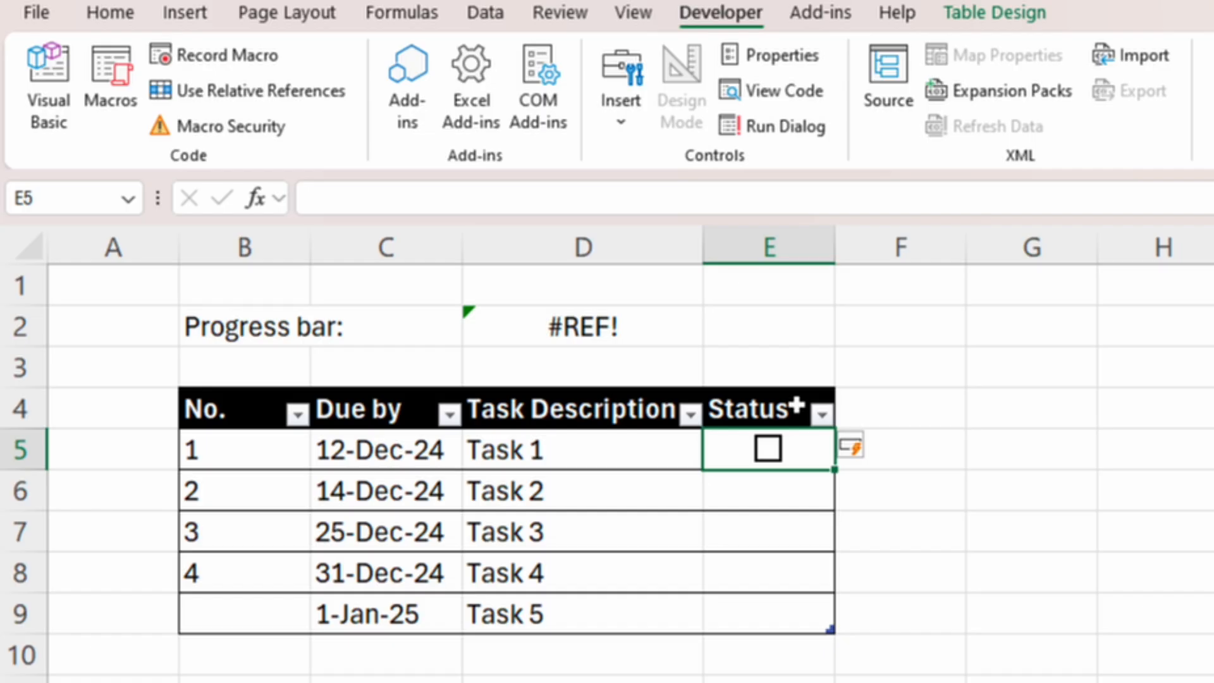
drag(835, 469, 833, 627)
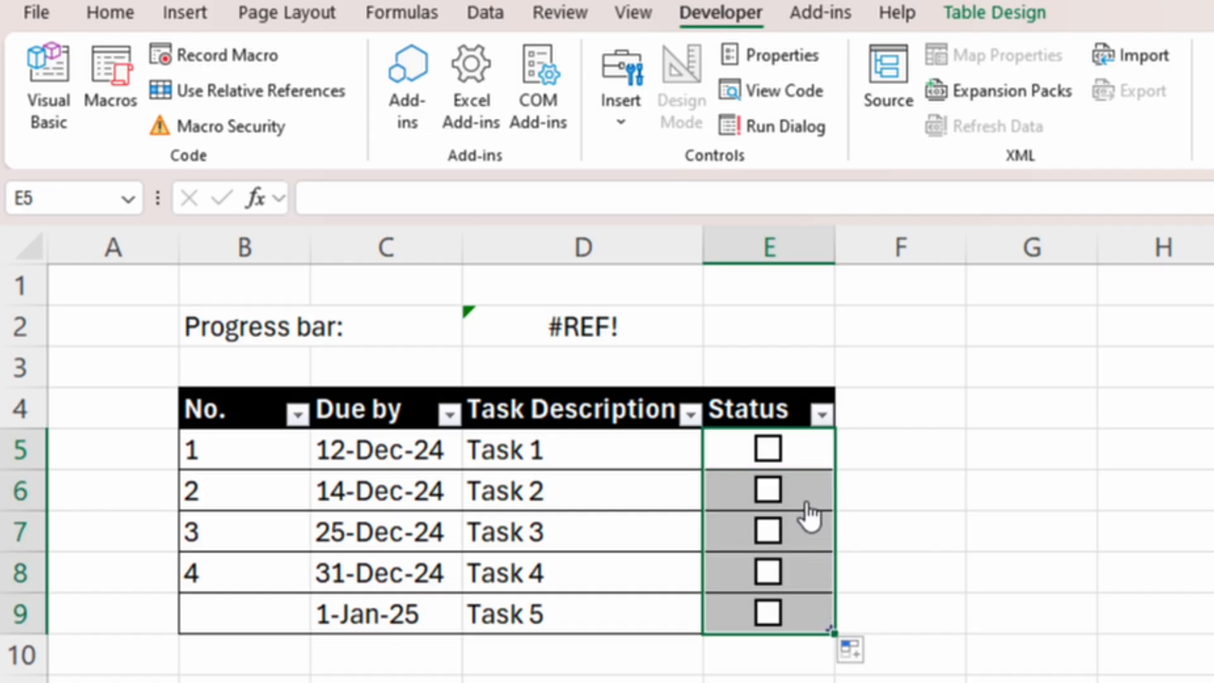
- Test the Task 1 and Task 2 checkboxes by toggling them, leaving only Task 1 ticked
click(775, 451)
click(773, 450)
click(772, 490)
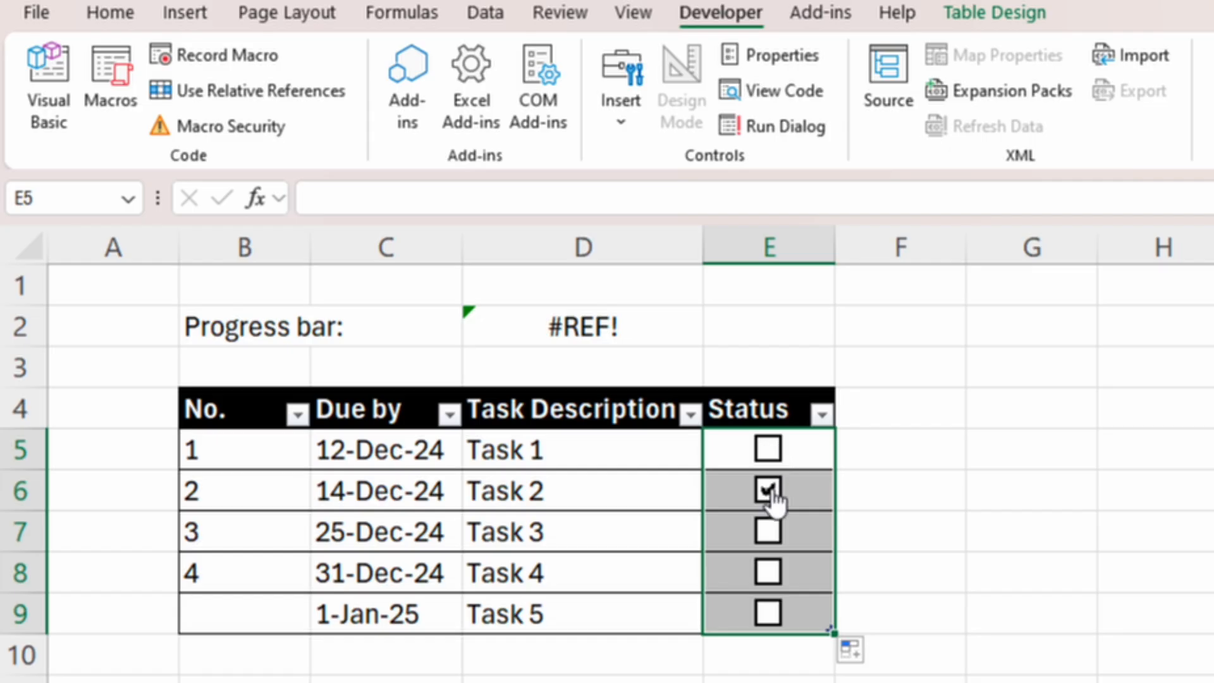
click(771, 490)
click(820, 446)
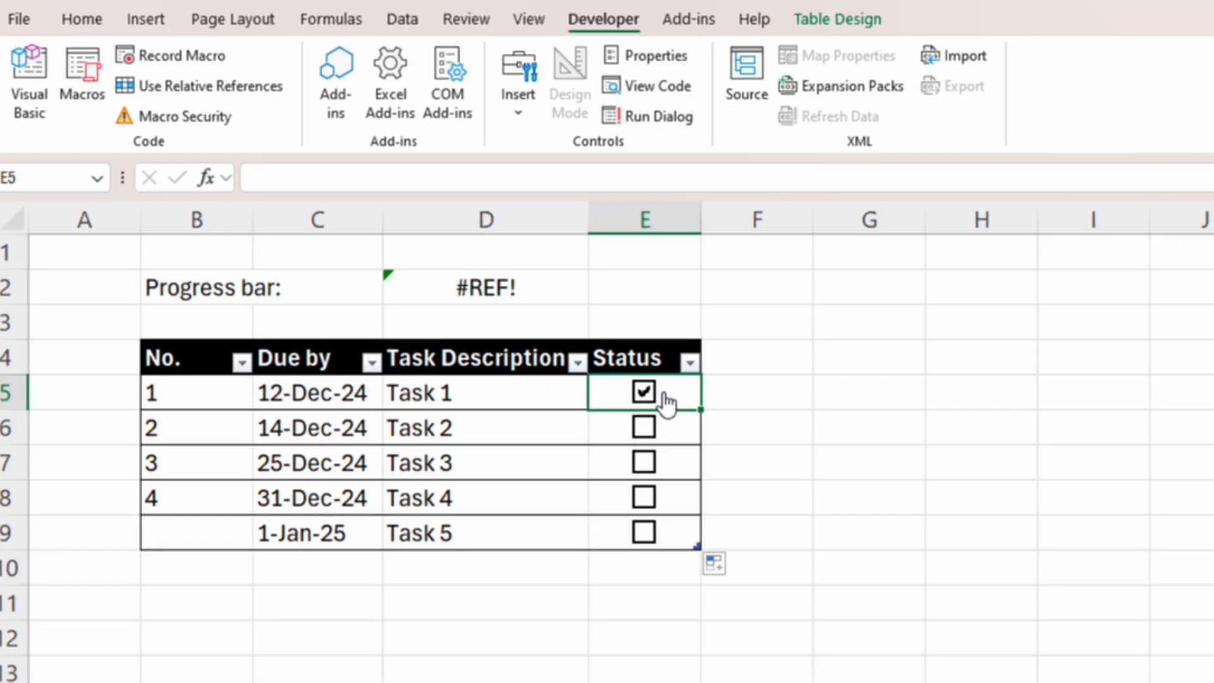
- Link Task 1's checkbox to cell $F$5 through its control format settings
right_click(667, 401)
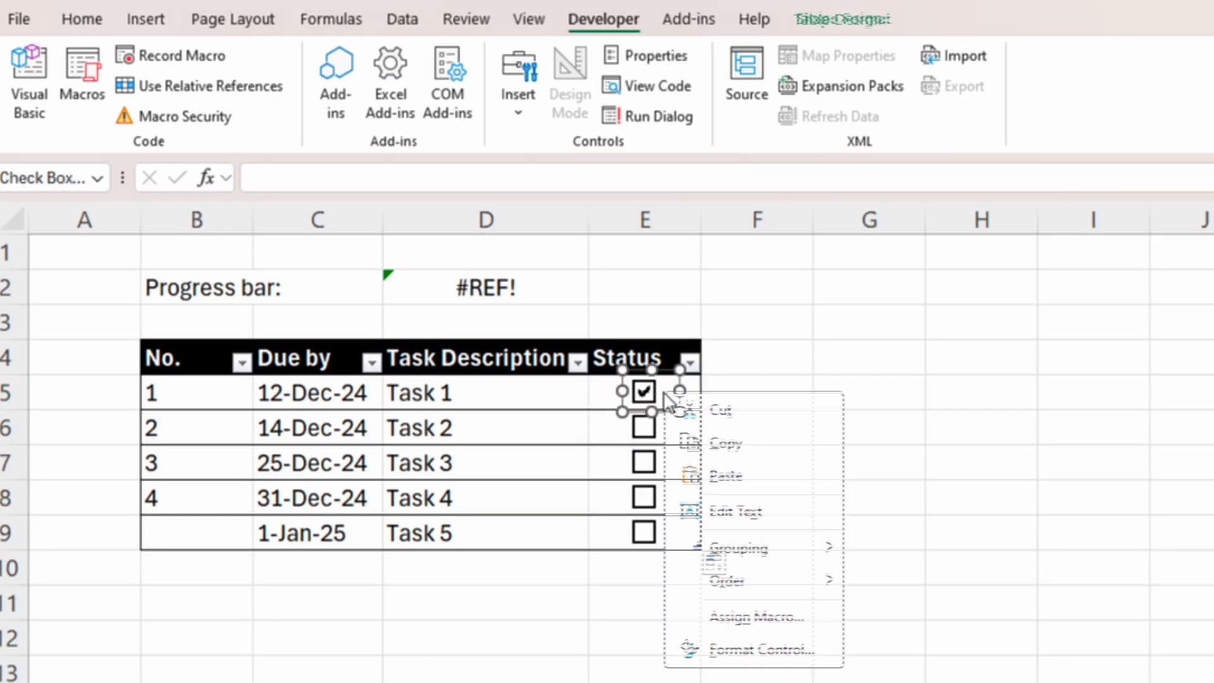
click(708, 652)
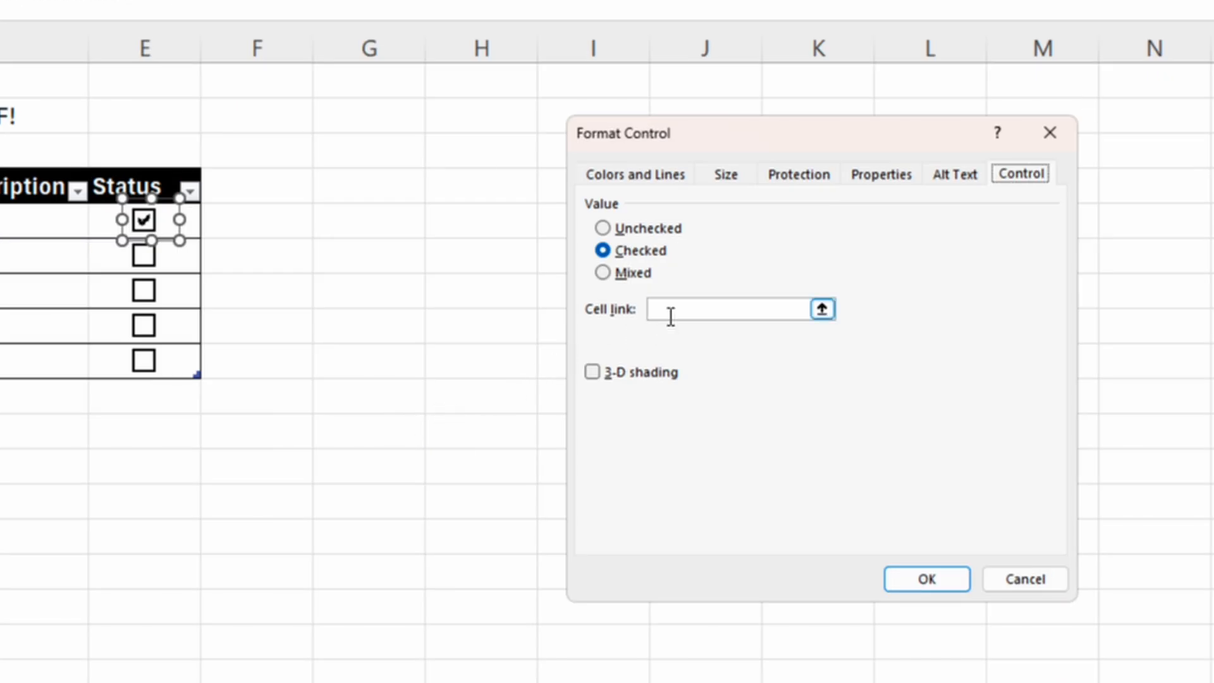
click(670, 316)
click(822, 310)
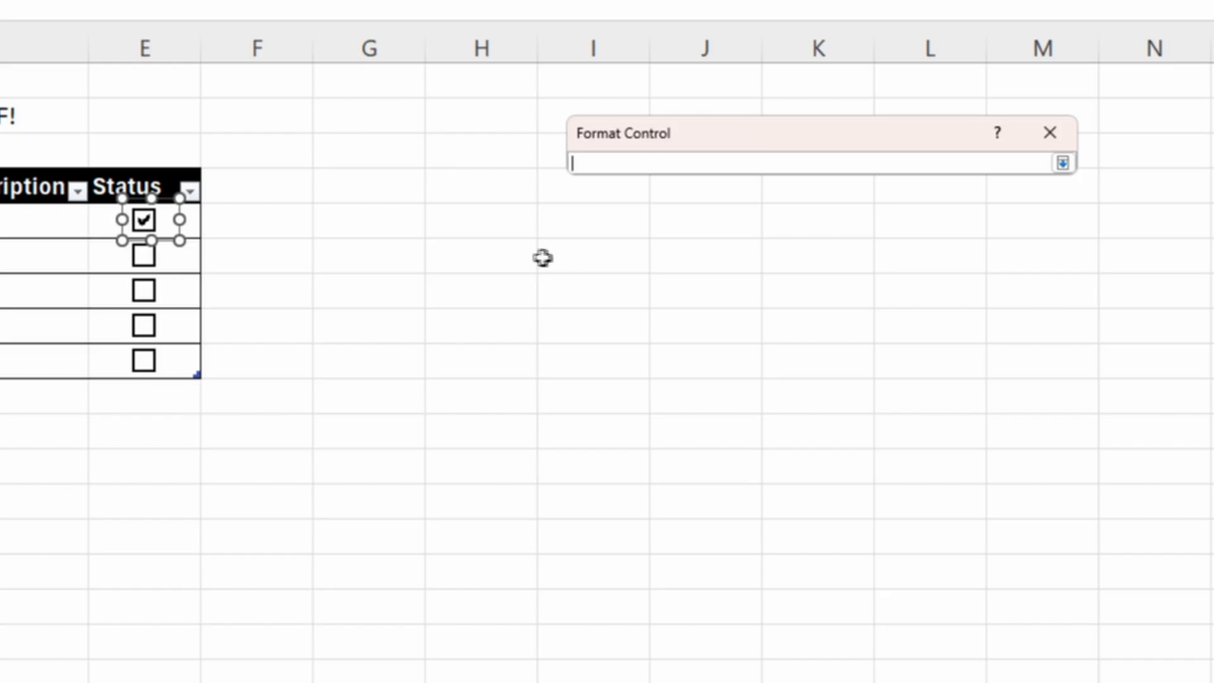
click(285, 231)
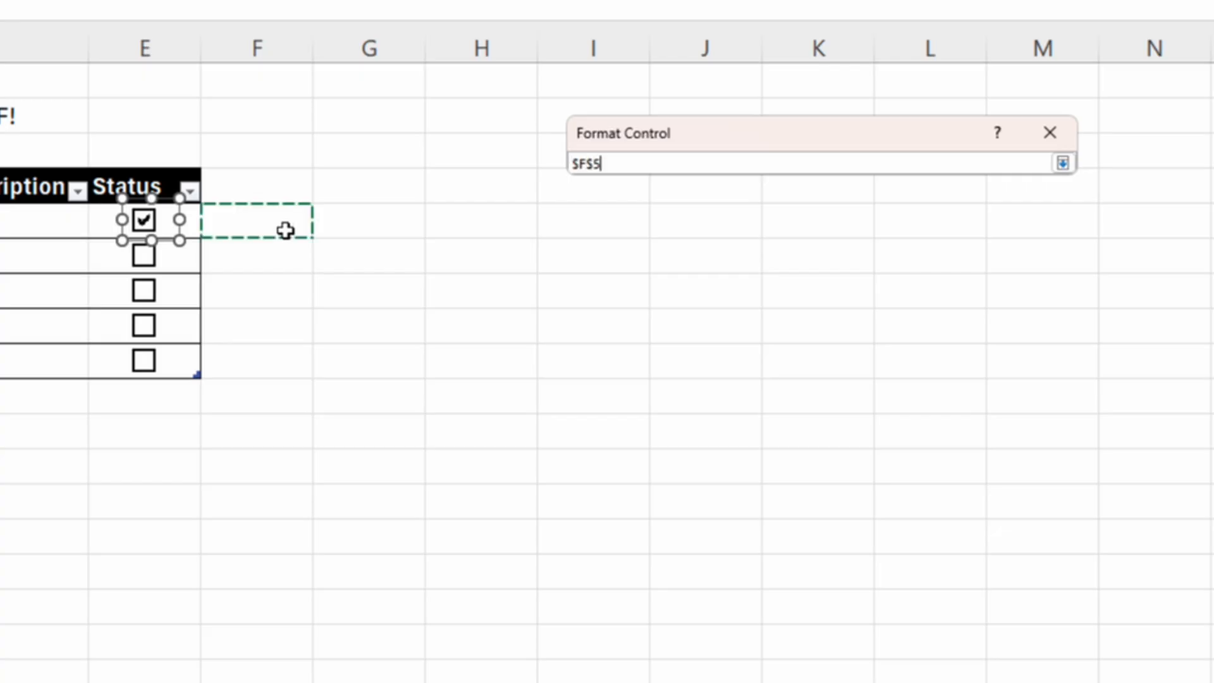
key(Return)
click(927, 579)
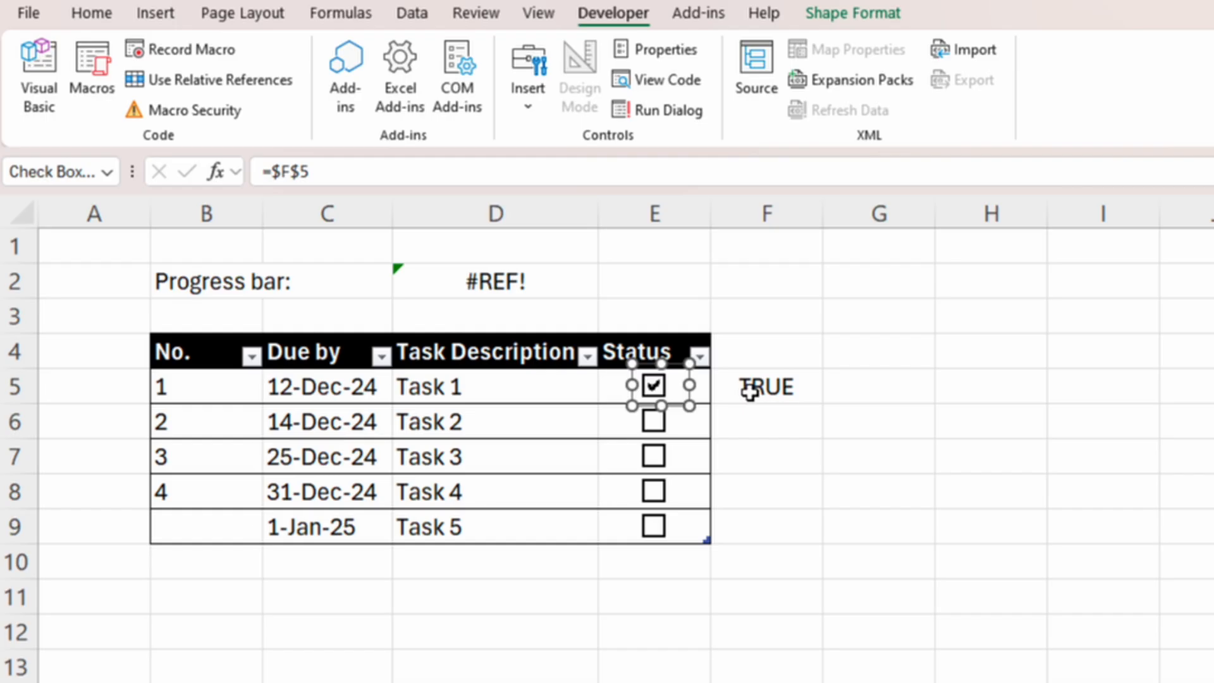
- Link Task 2's checkbox to cell $F$6 and tick it
right_click(676, 424)
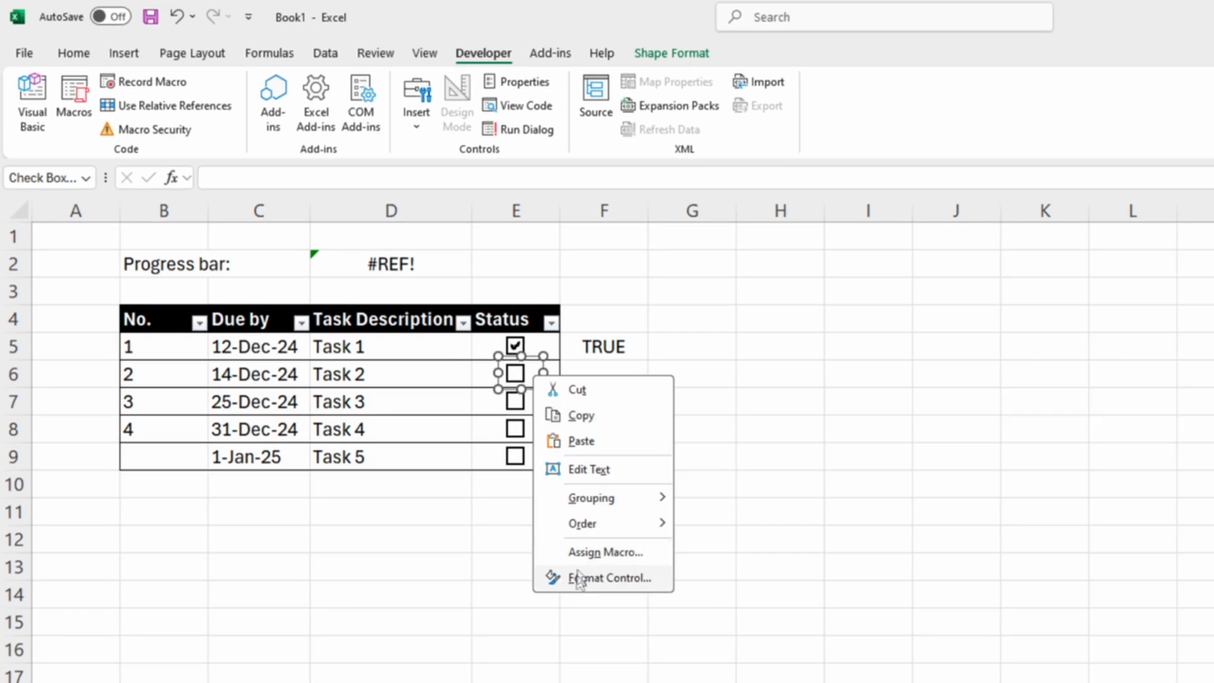
click(578, 578)
click(1048, 415)
click(632, 379)
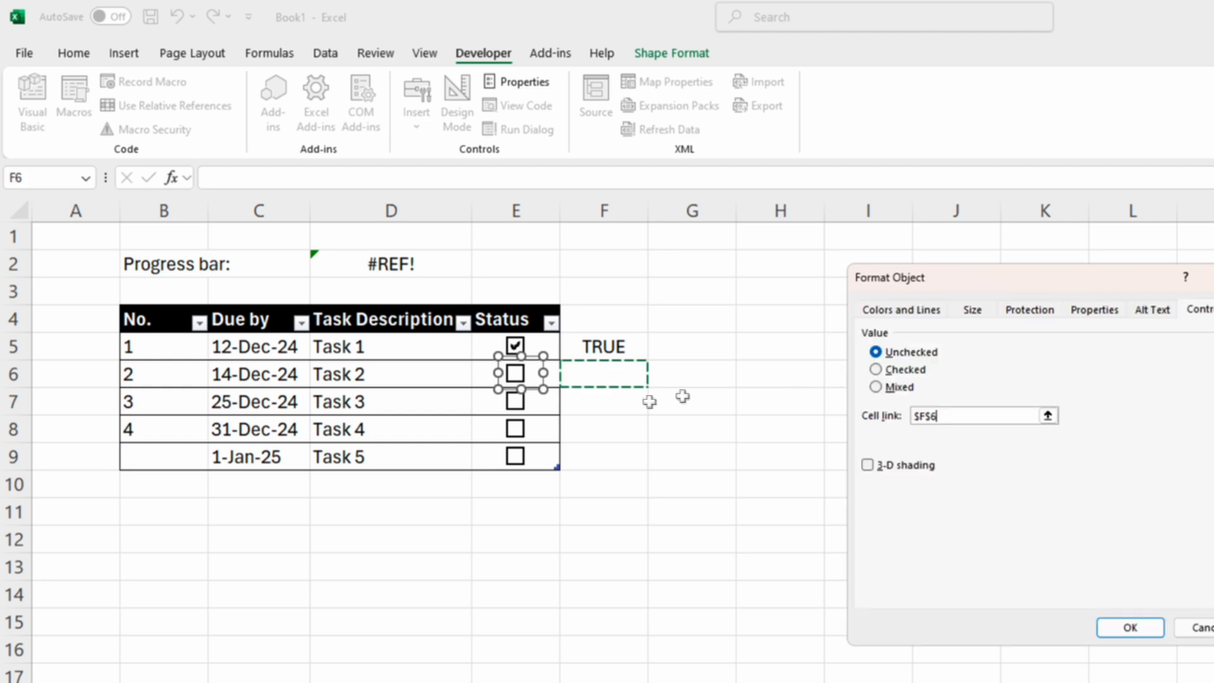
click(1130, 627)
click(542, 401)
click(536, 384)
- Link the checkboxes of Tasks 3, 4 and 5 to $F$7, $F$8 and $F$9, and tick Task 3's
right_click(543, 408)
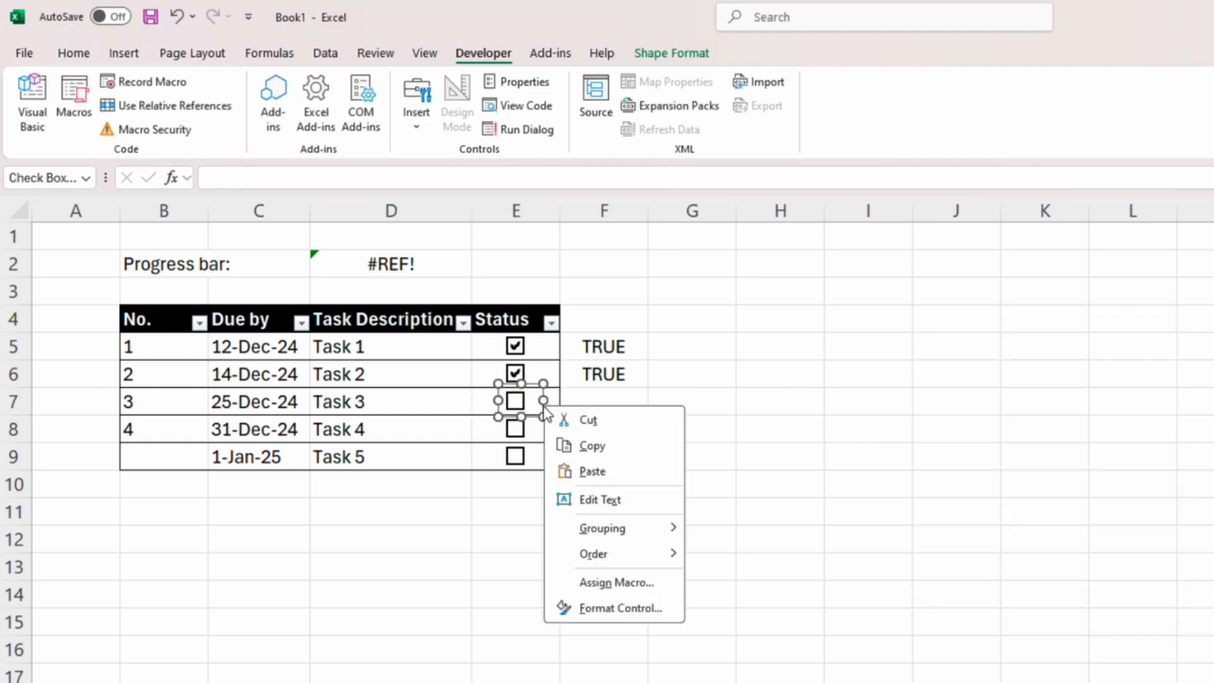
click(617, 608)
click(1047, 414)
click(603, 401)
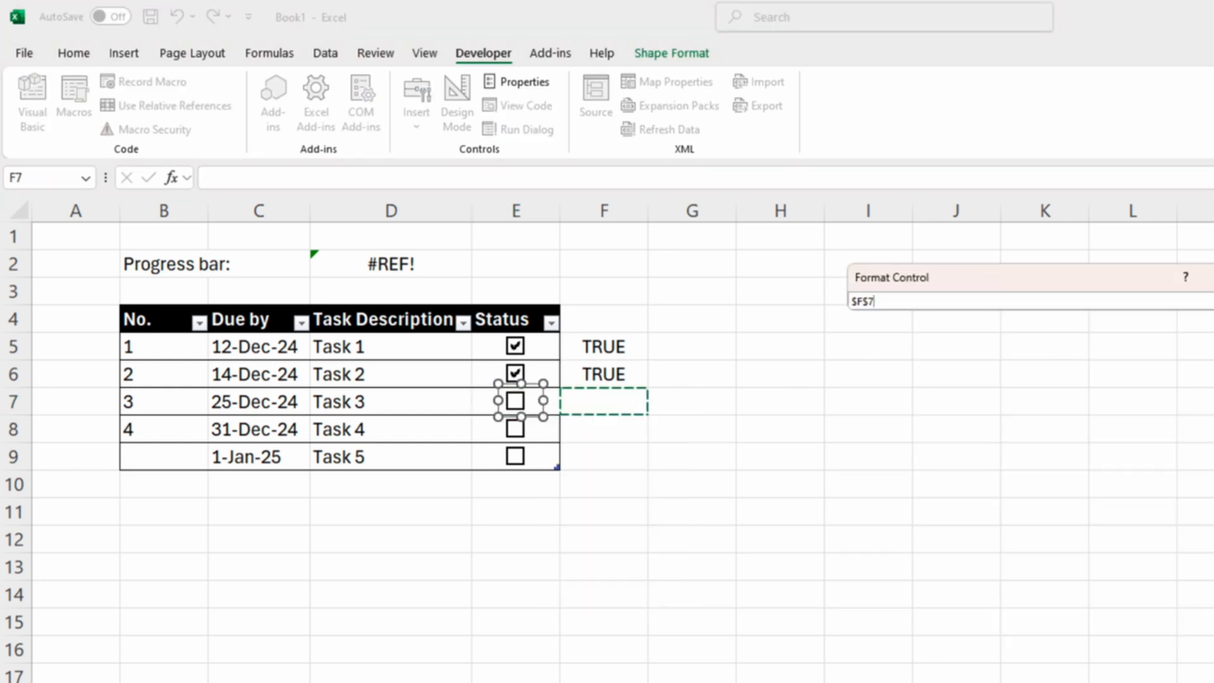
click(1130, 629)
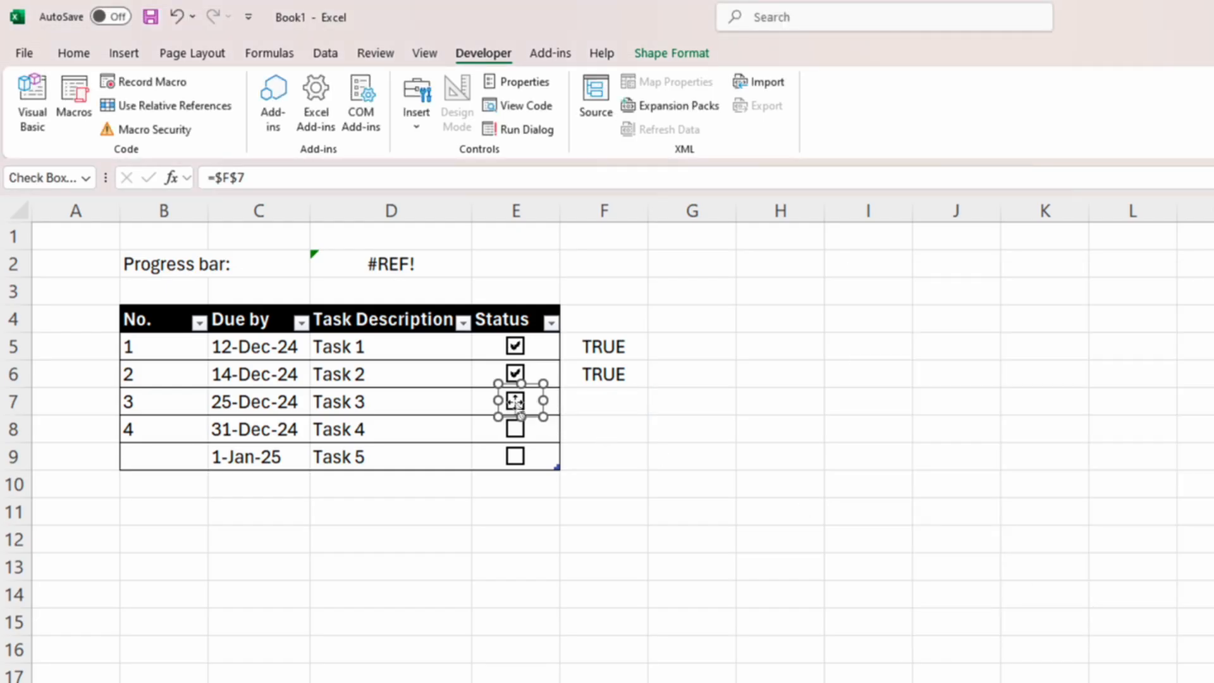
click(562, 429)
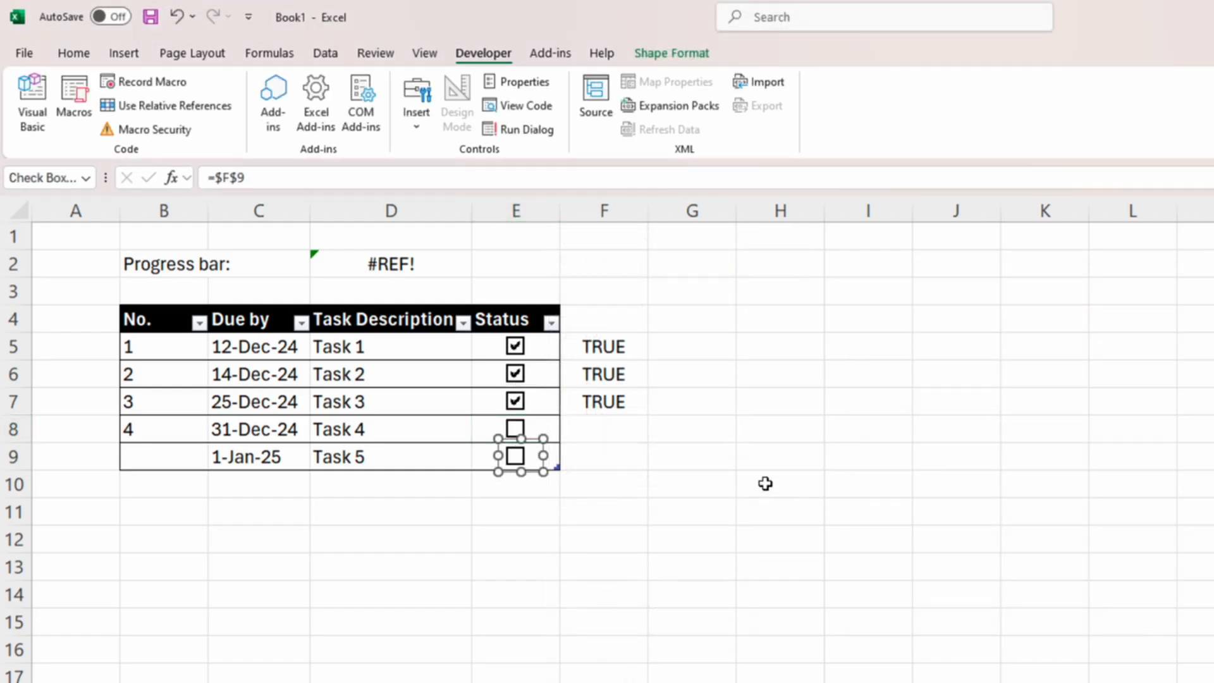
- Toggle the Task 4 and Task 5 checkboxes to test their cell links, leaving both unticked
click(515, 429)
click(514, 428)
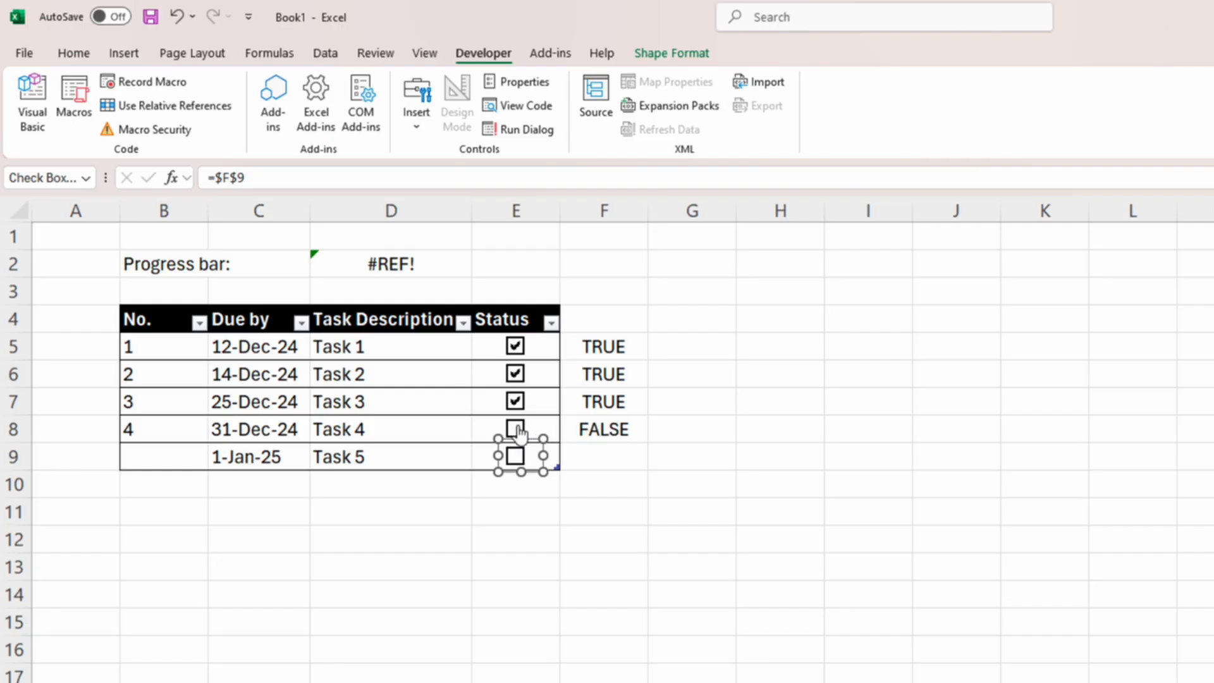
click(588, 450)
click(517, 431)
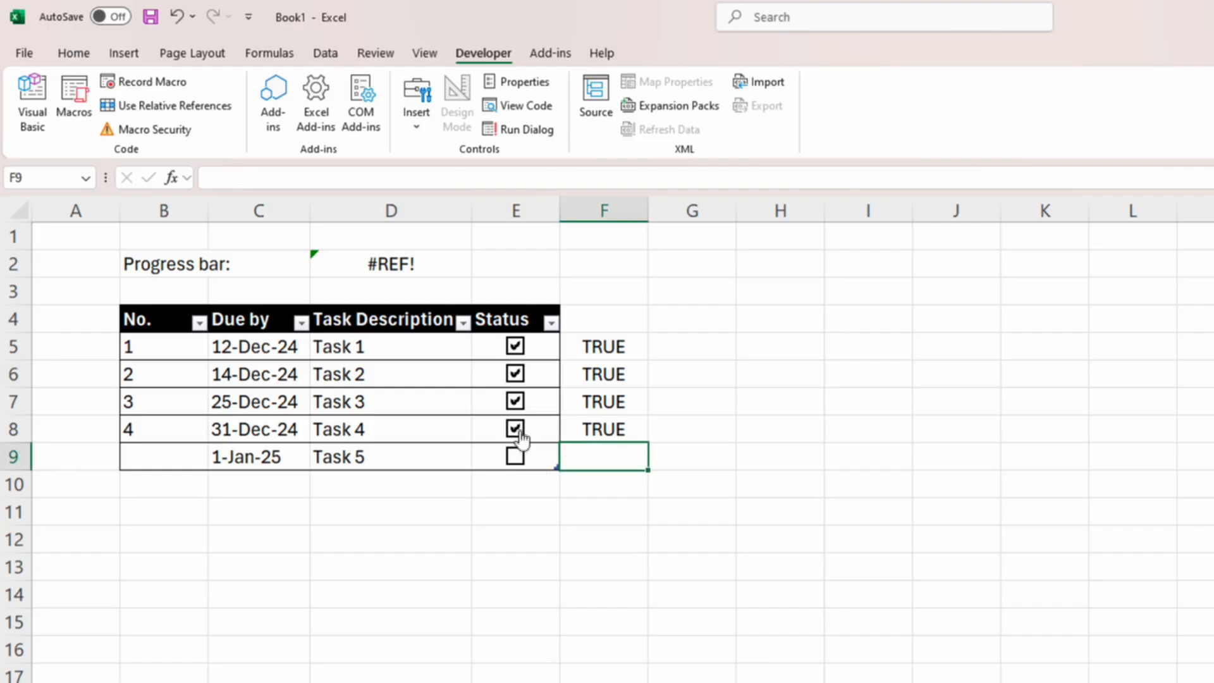
click(517, 432)
click(516, 456)
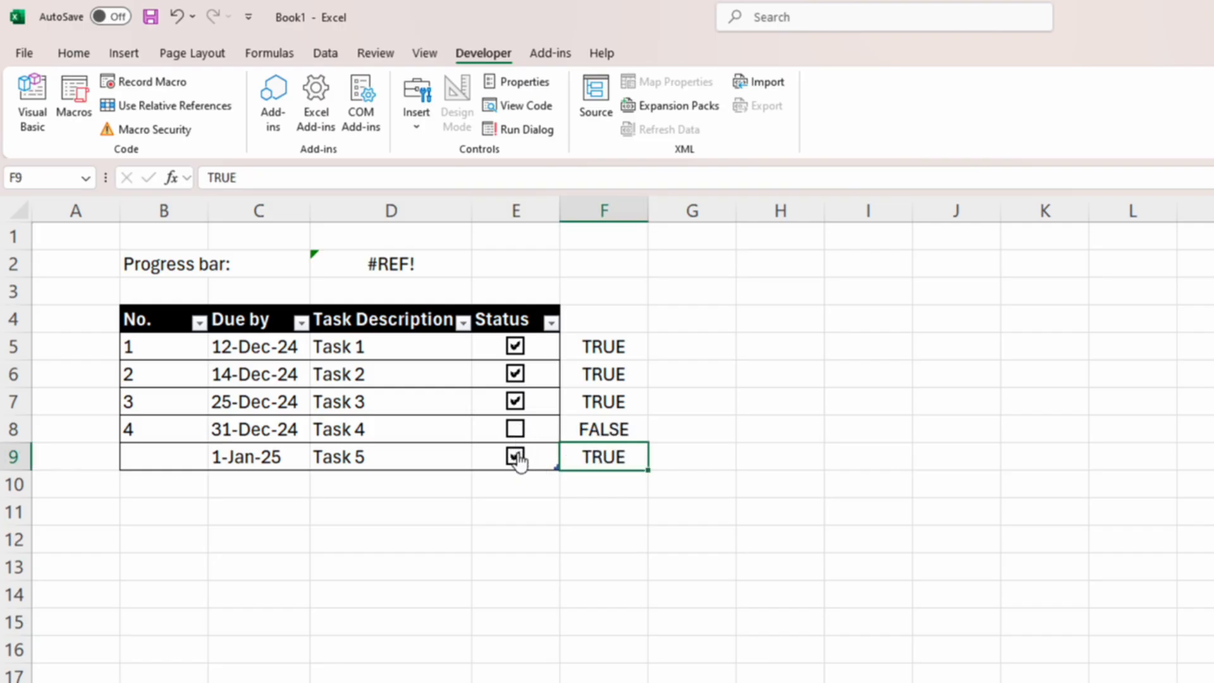
click(516, 456)
click(516, 456)
click(516, 456)
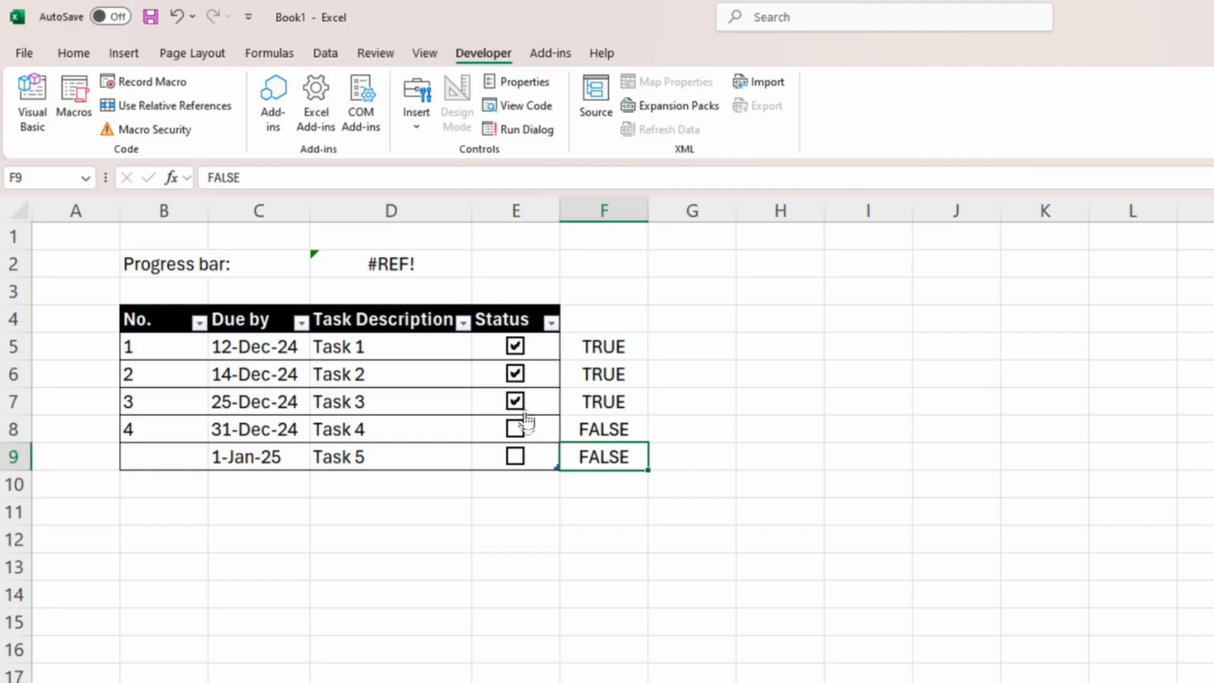
- Untick the Status checkboxes of Task 3, Task 2 and Task 1
click(515, 402)
click(515, 374)
click(515, 346)
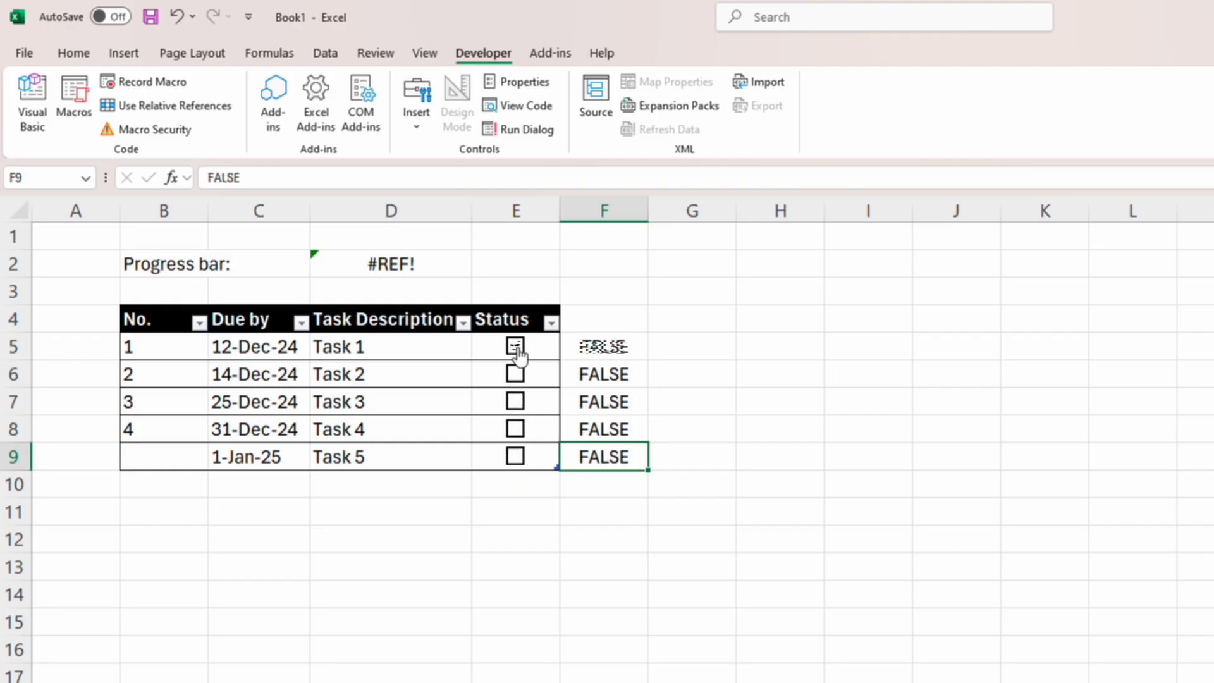
- Enter the header State in cell F4 above the checkboxes' linked cells
click(598, 320)
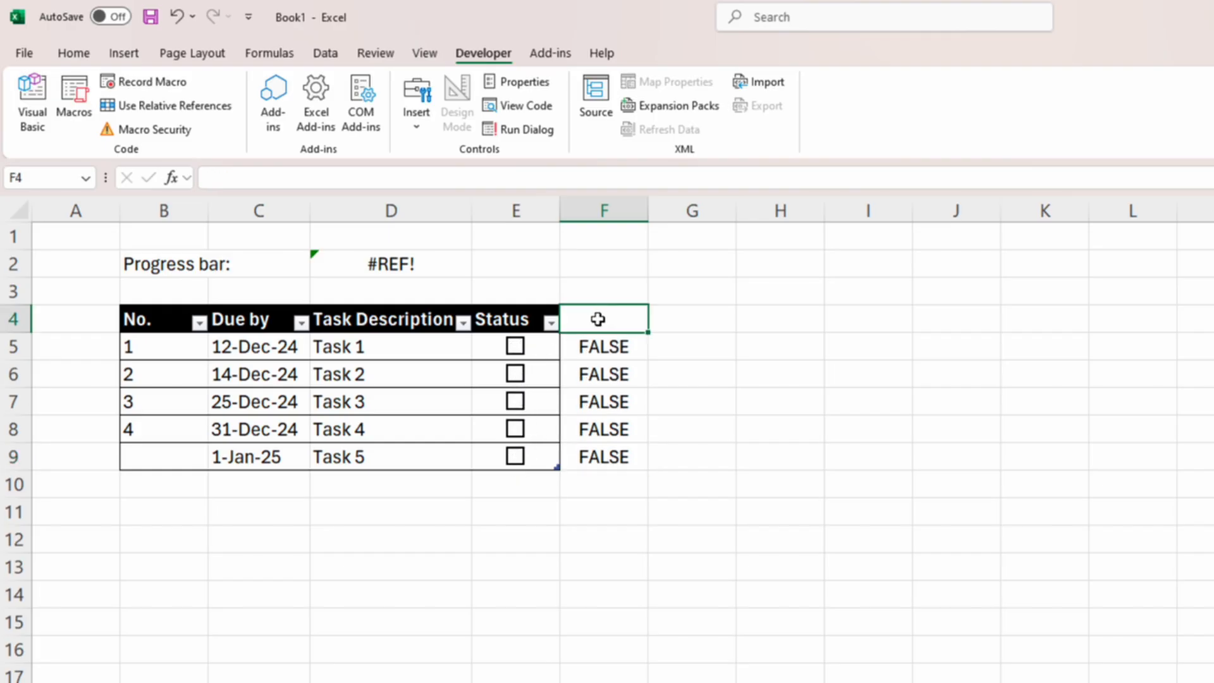
text(Status)
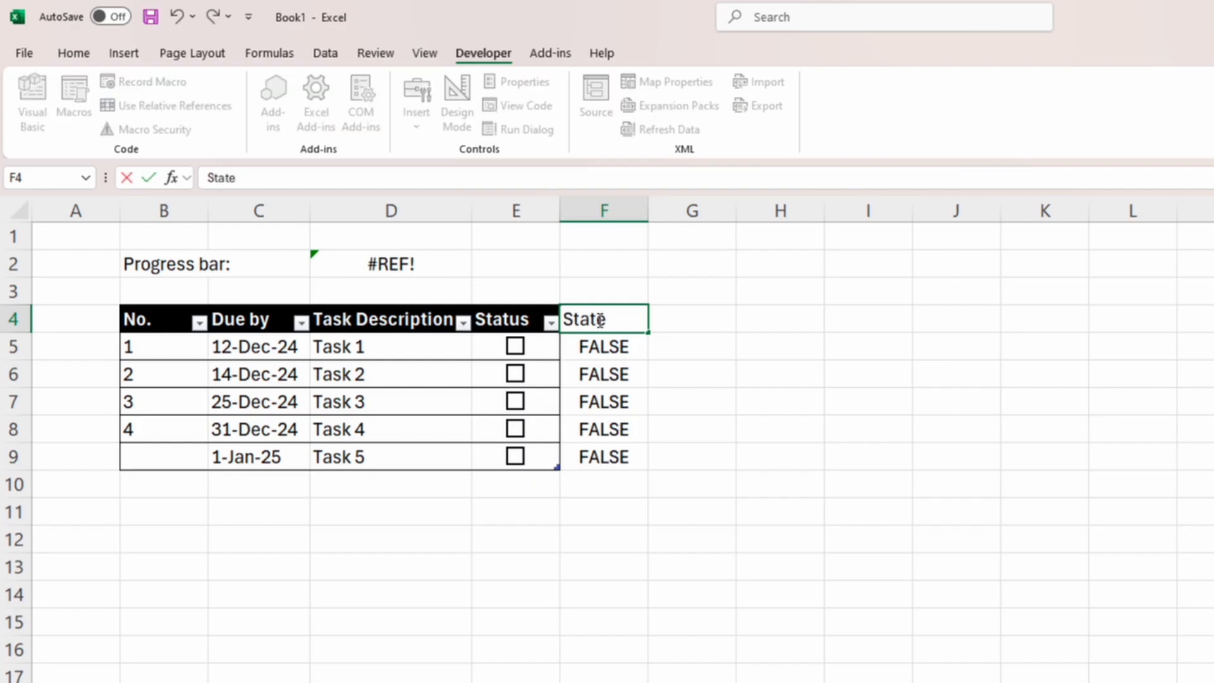
key(Return)
click(598, 320)
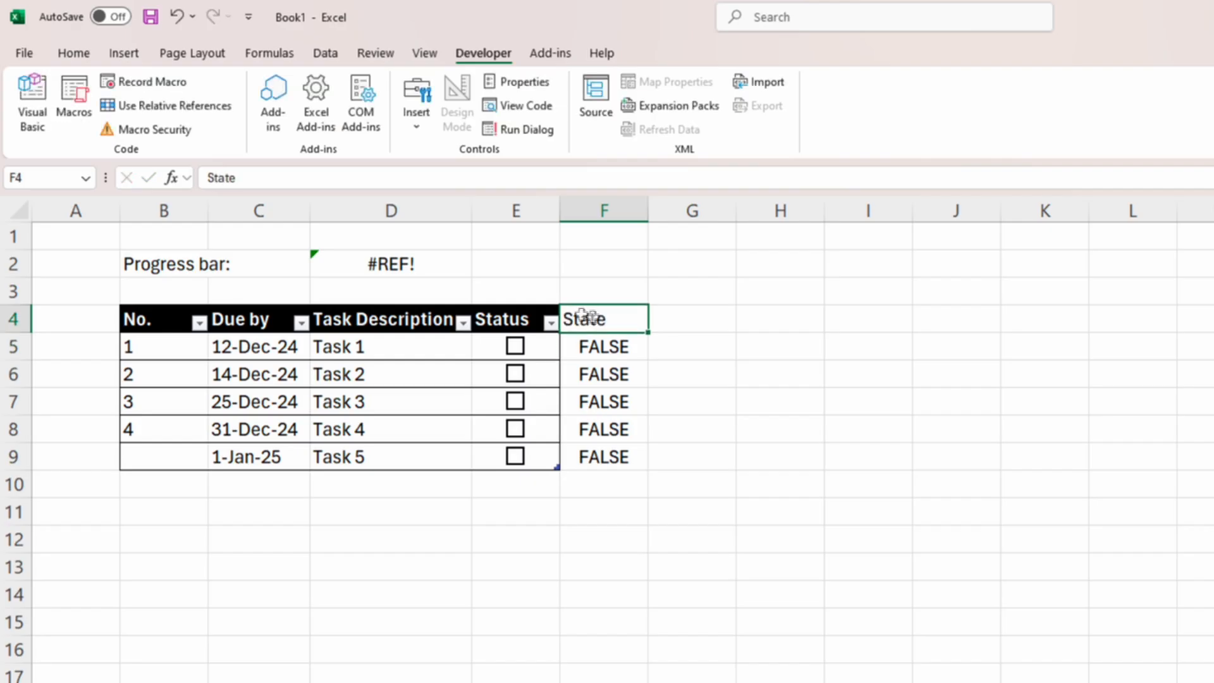
click(528, 316)
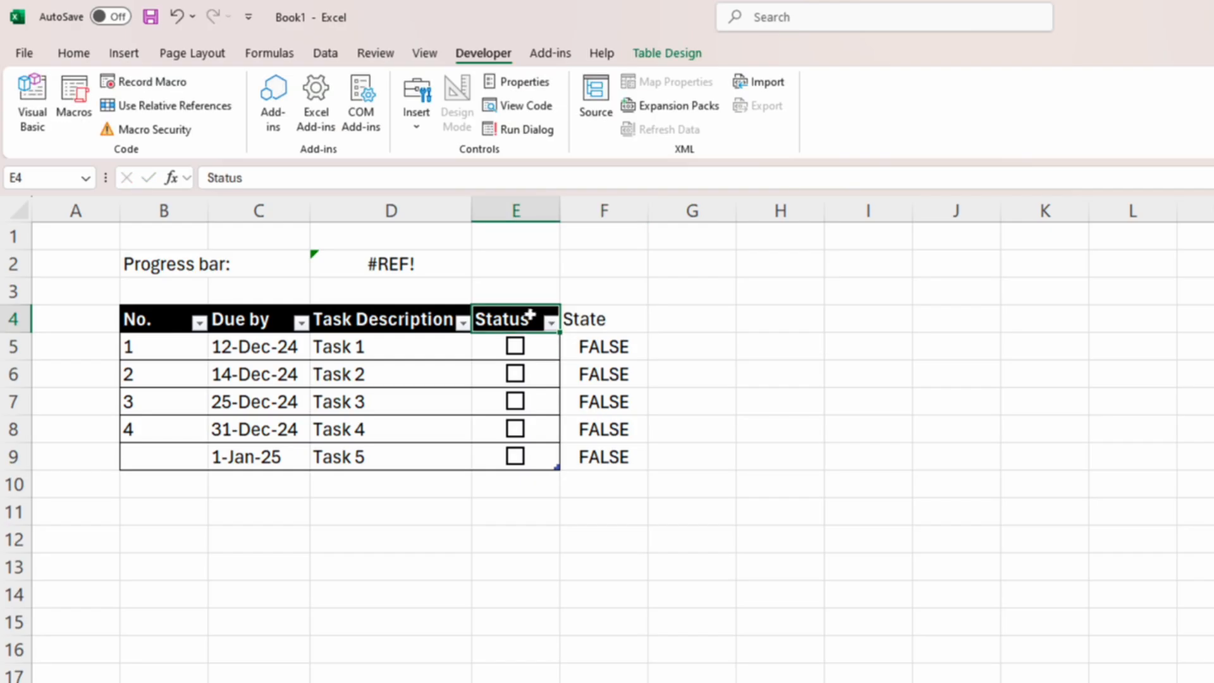
click(612, 326)
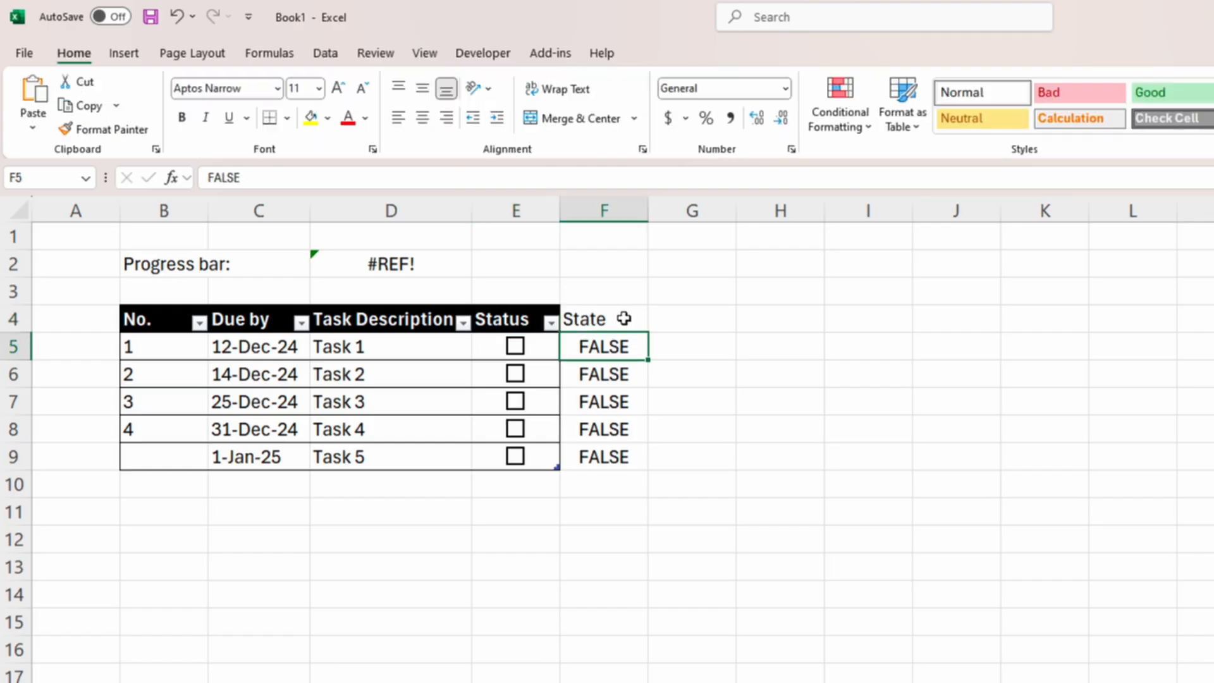
- Resize the to-do table to $B$4:$F$9 so it includes the State column
click(515, 318)
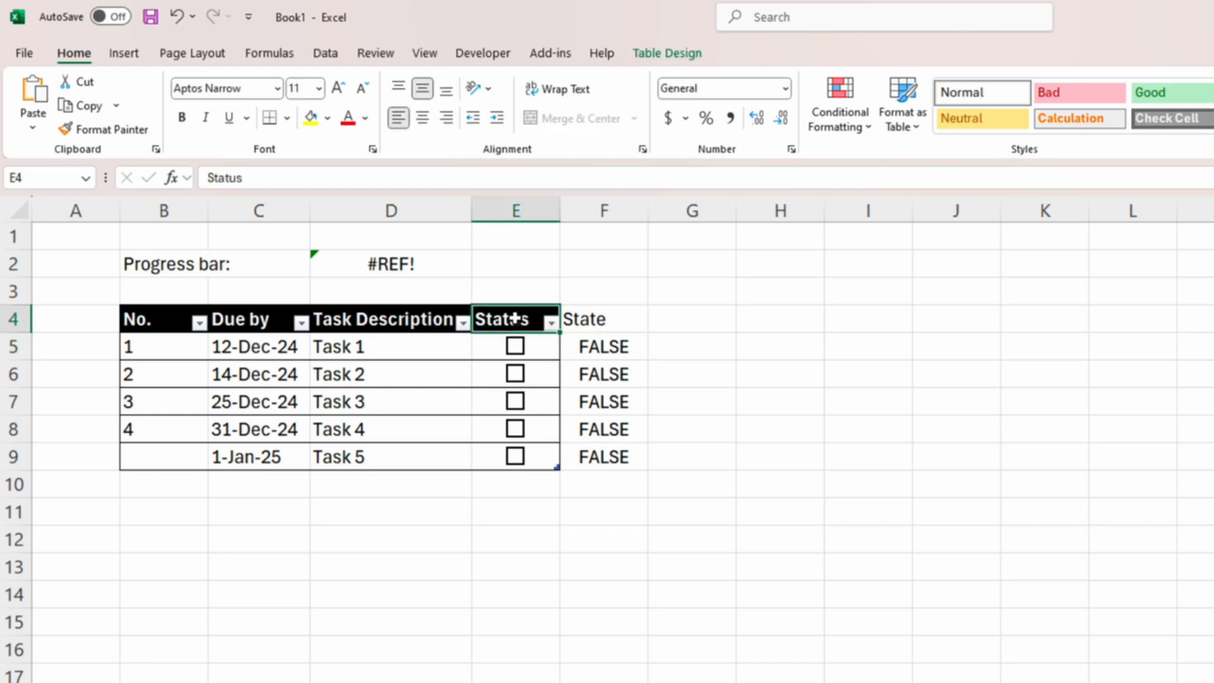
click(685, 55)
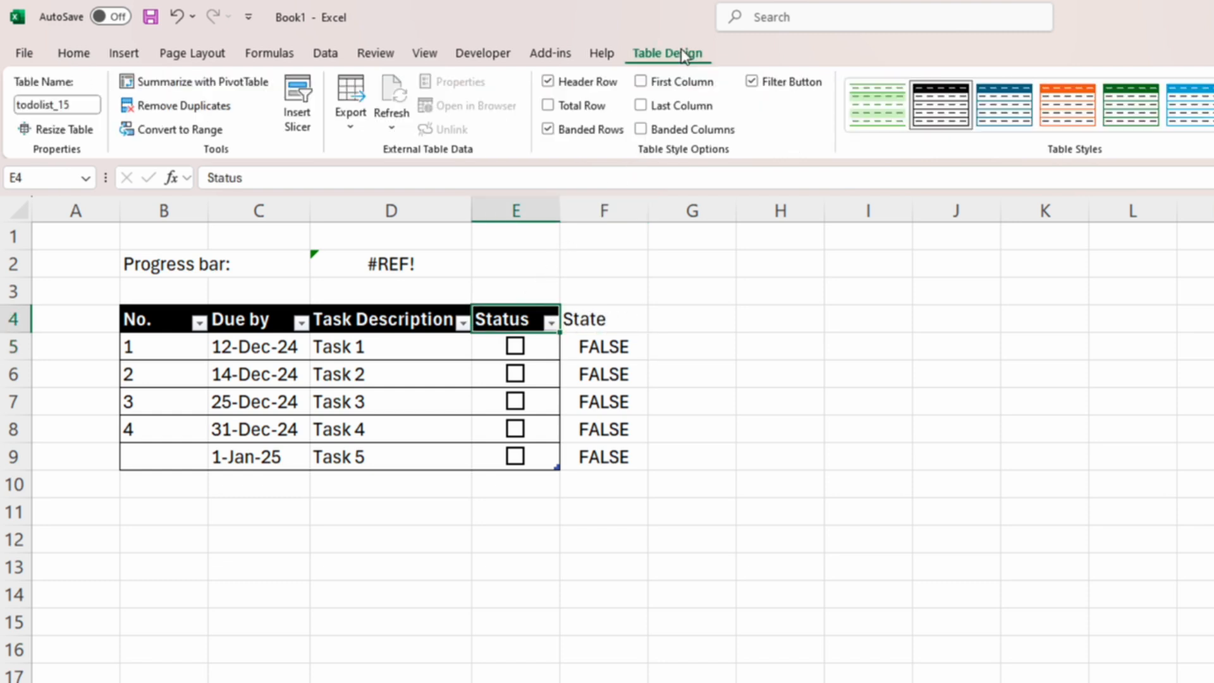
click(73, 132)
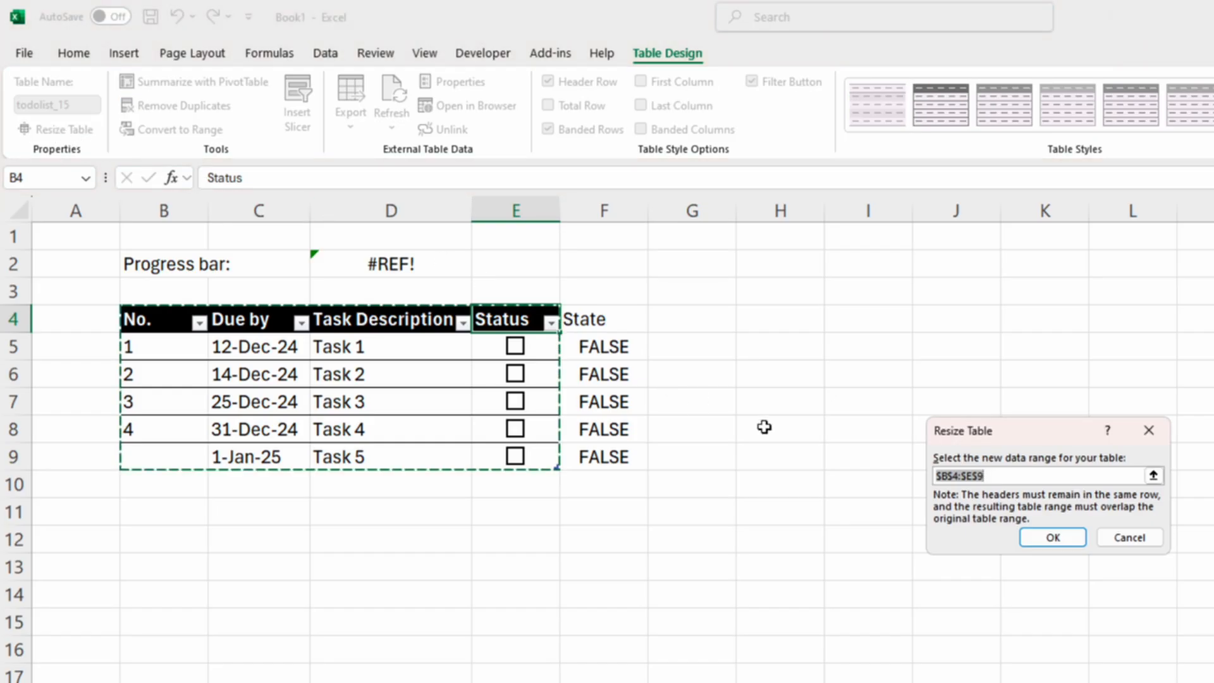
click(1153, 476)
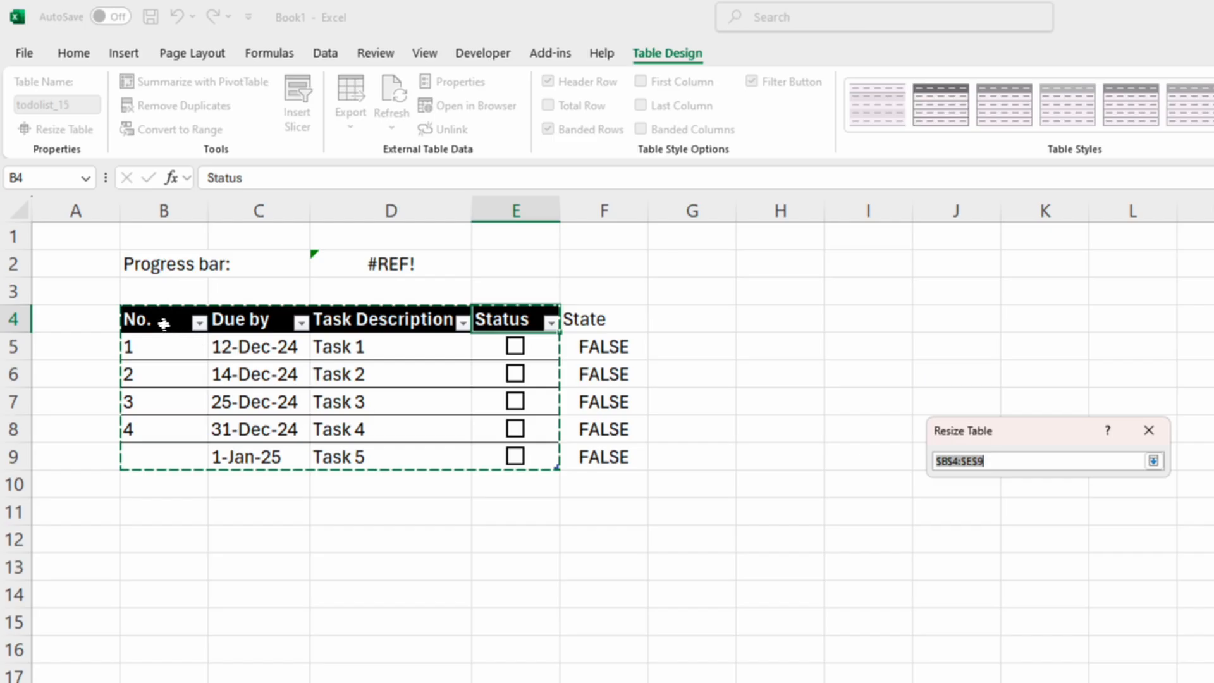
drag(164, 325, 626, 458)
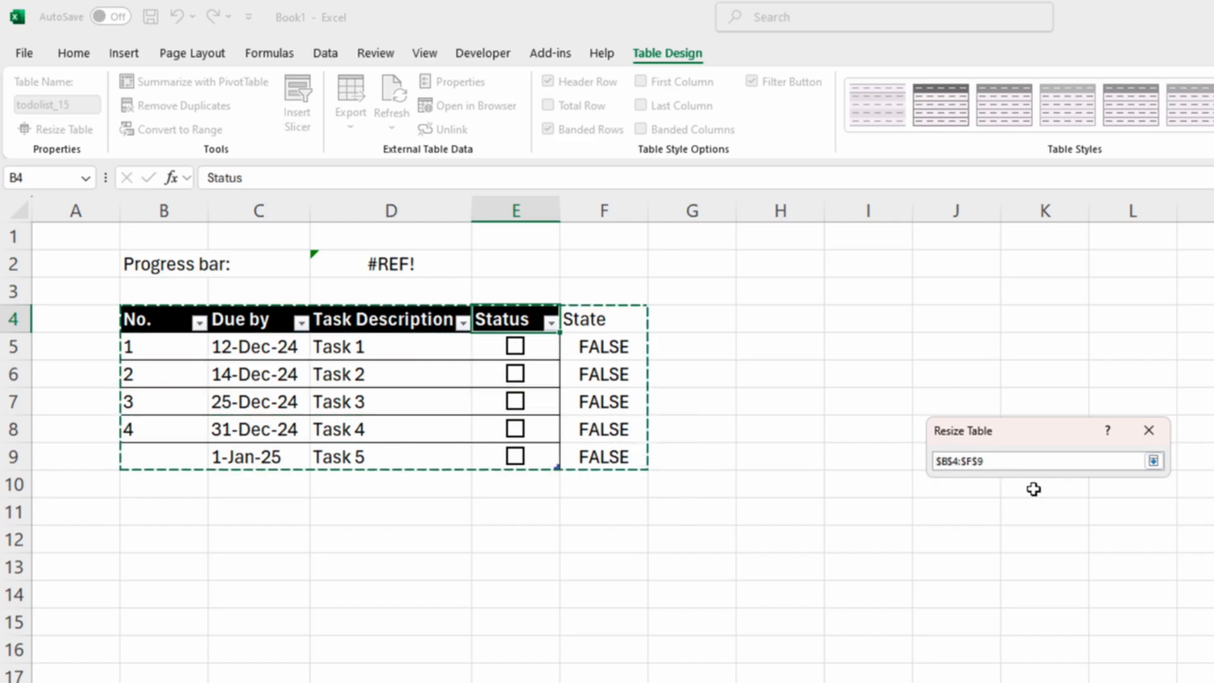
key(Return)
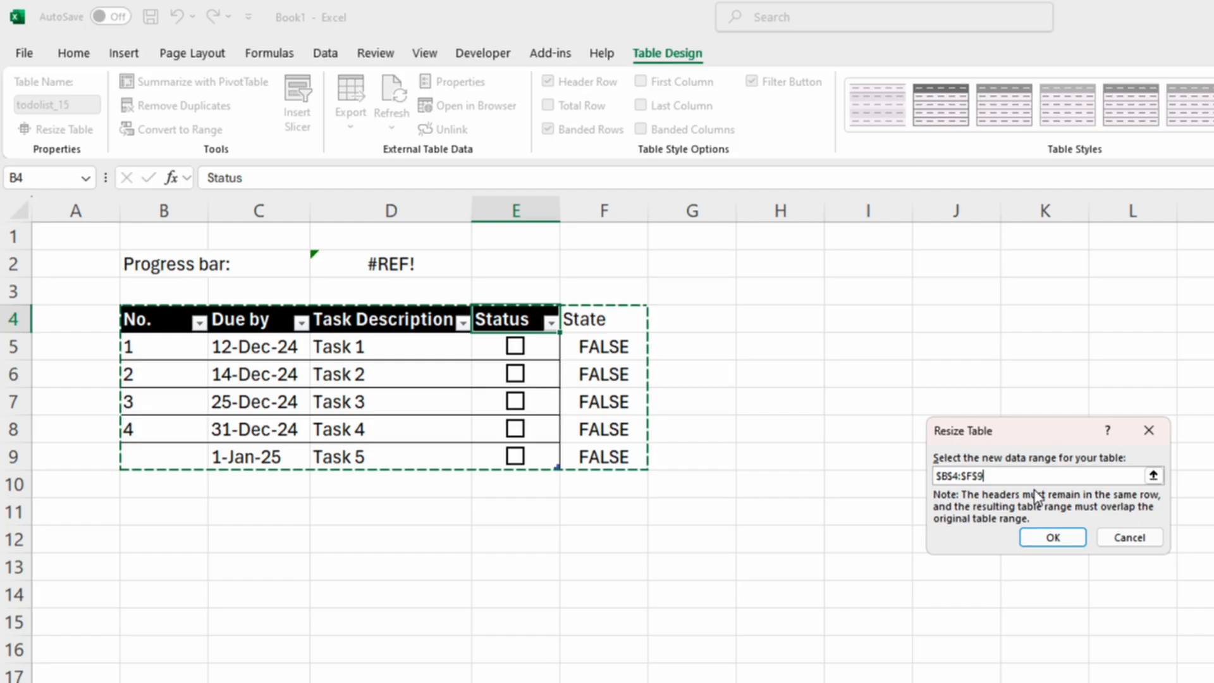
click(1069, 537)
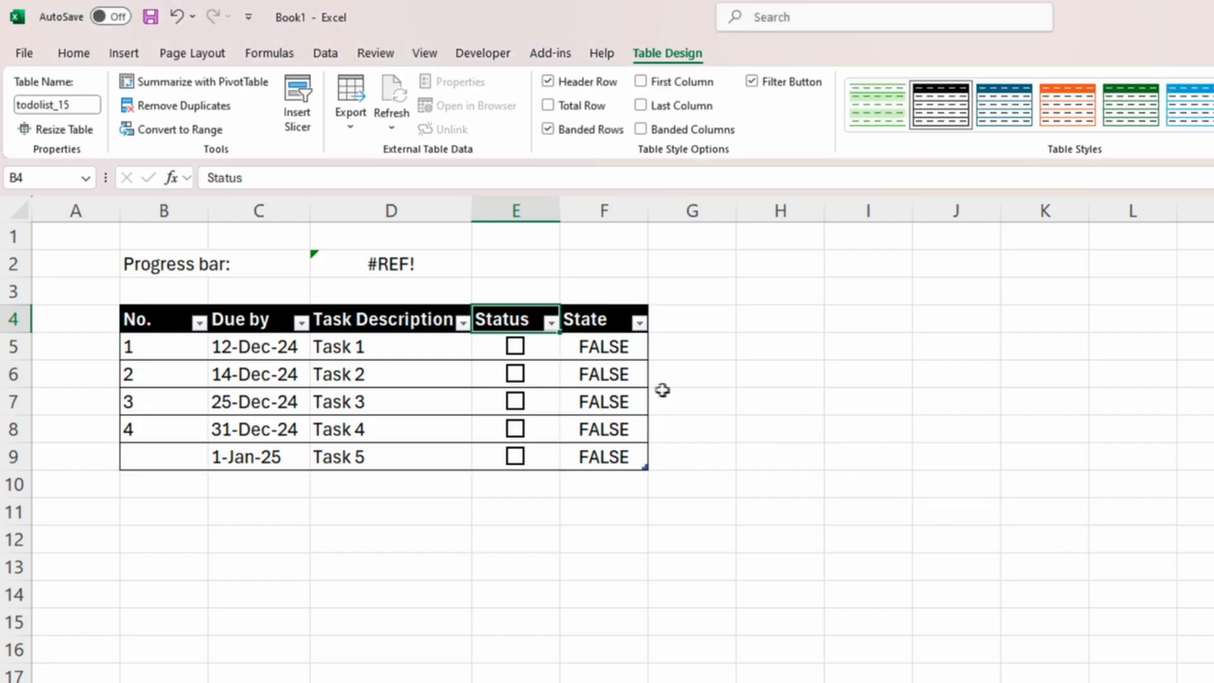
- Repair the progress formula in D2 to =SUM(--todolist_15[State])/COUNTA(todolist_15[Task Description])
click(422, 264)
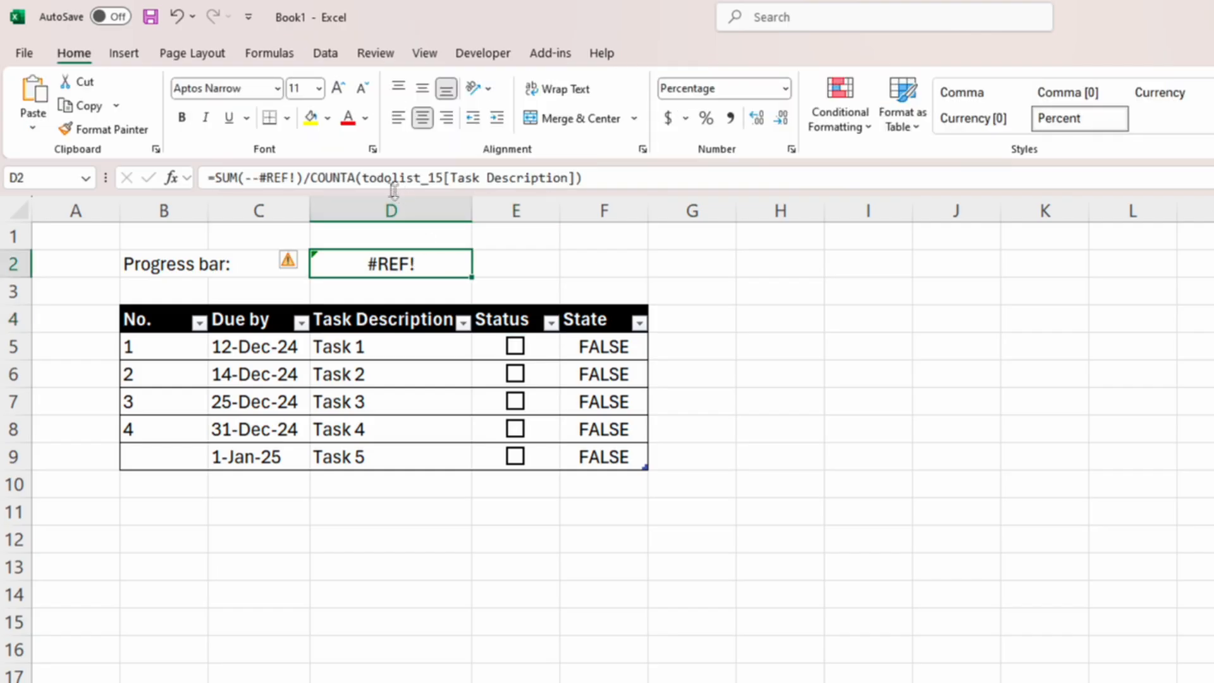
double_click(298, 177)
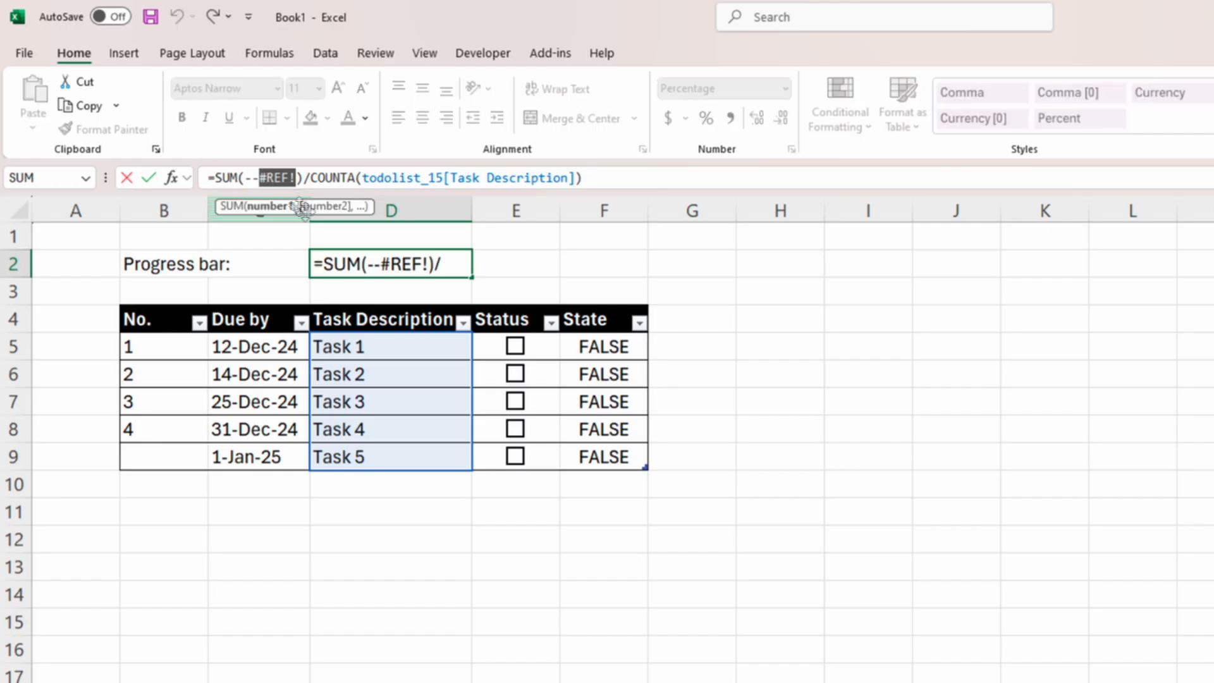
key(BackSpace)
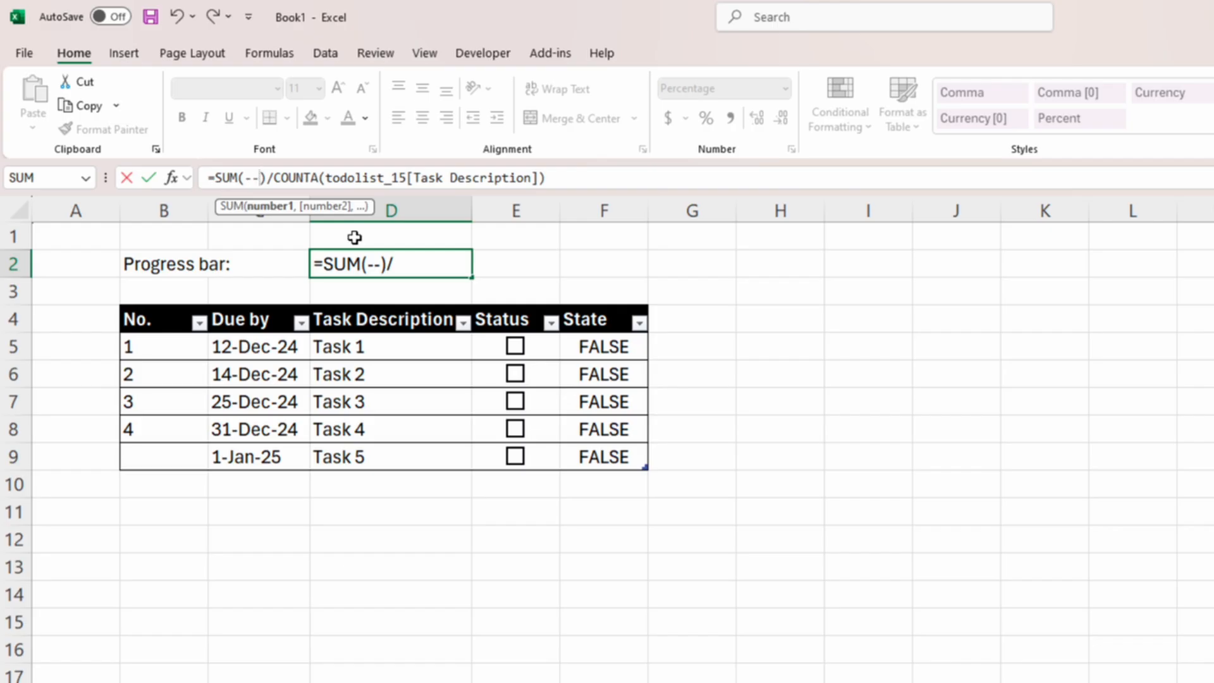
drag(608, 346, 612, 459)
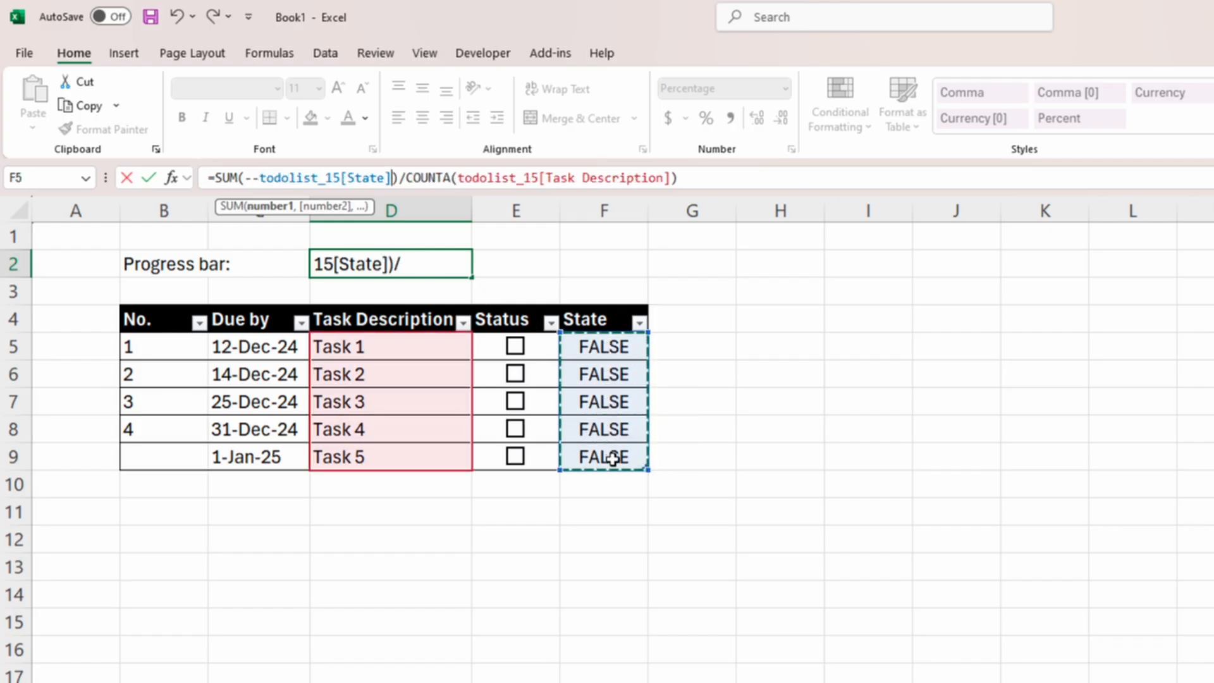
key(Return)
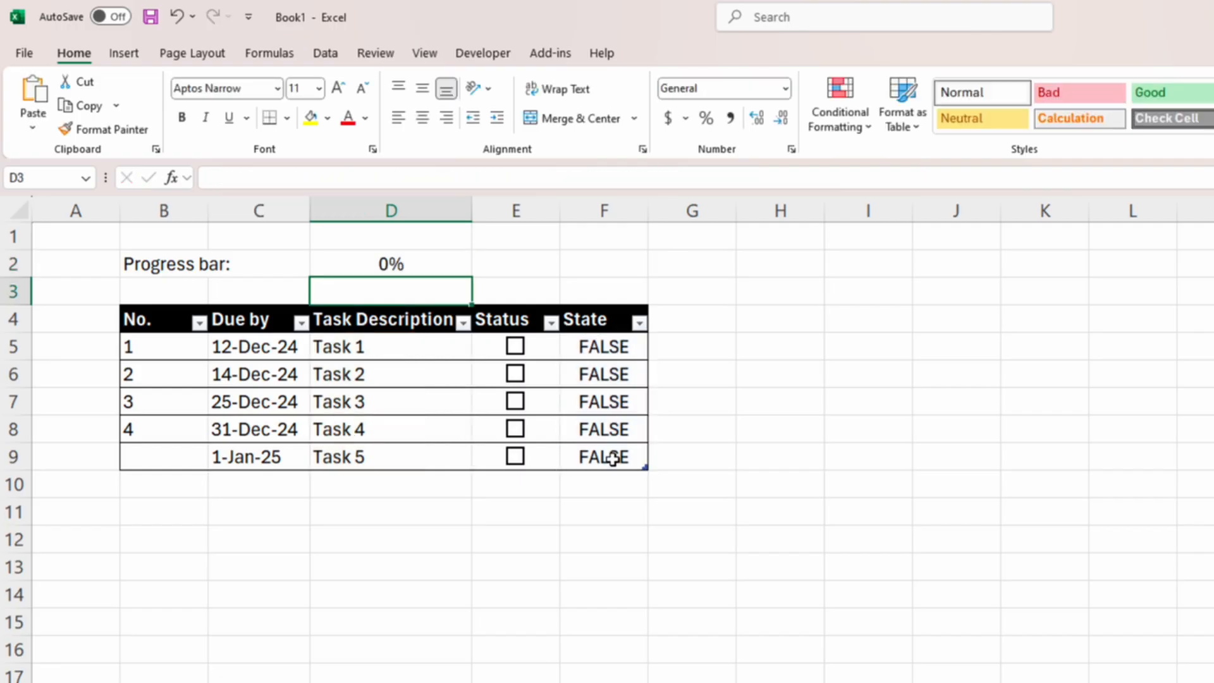
click(436, 264)
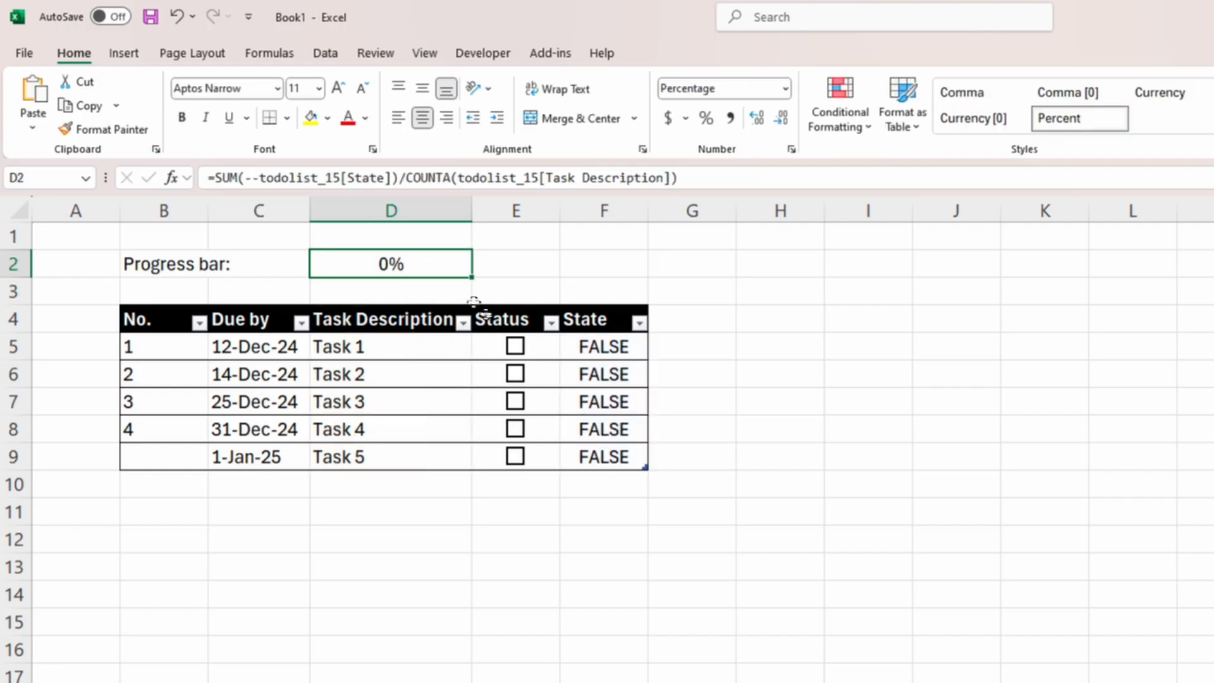
- Tick the Status checkboxes of all five tasks, toggling Task 4's off and on again, to test the progress bar
click(517, 349)
click(516, 375)
click(517, 403)
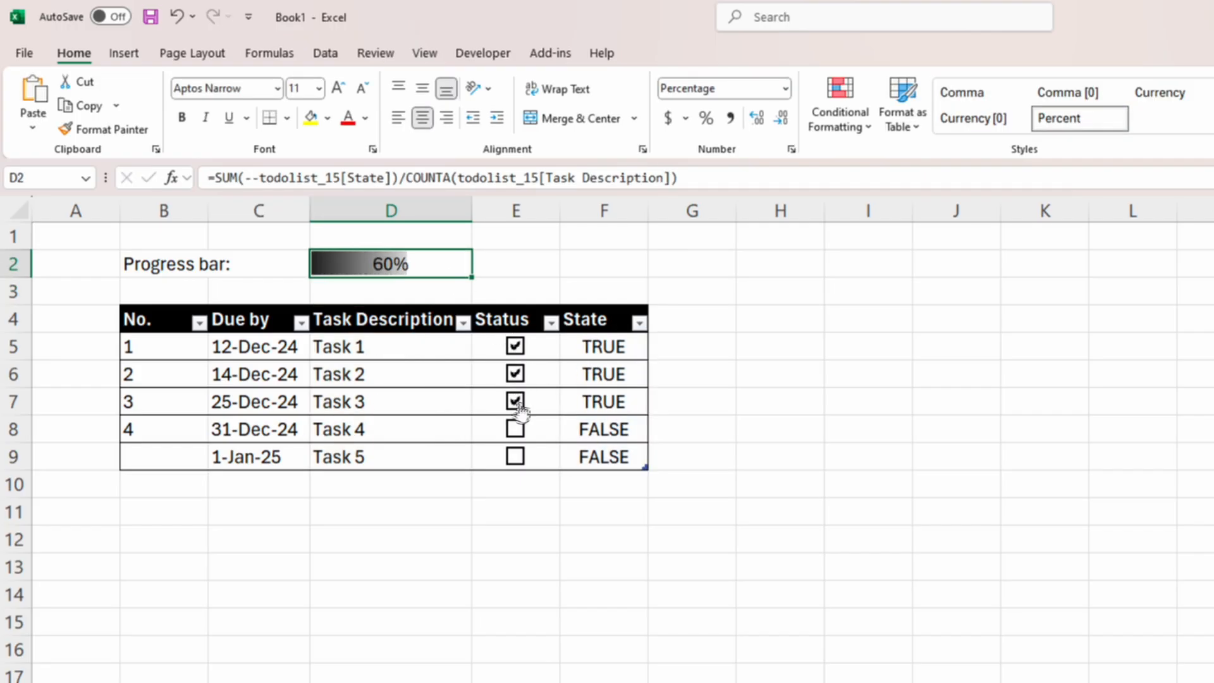
click(516, 430)
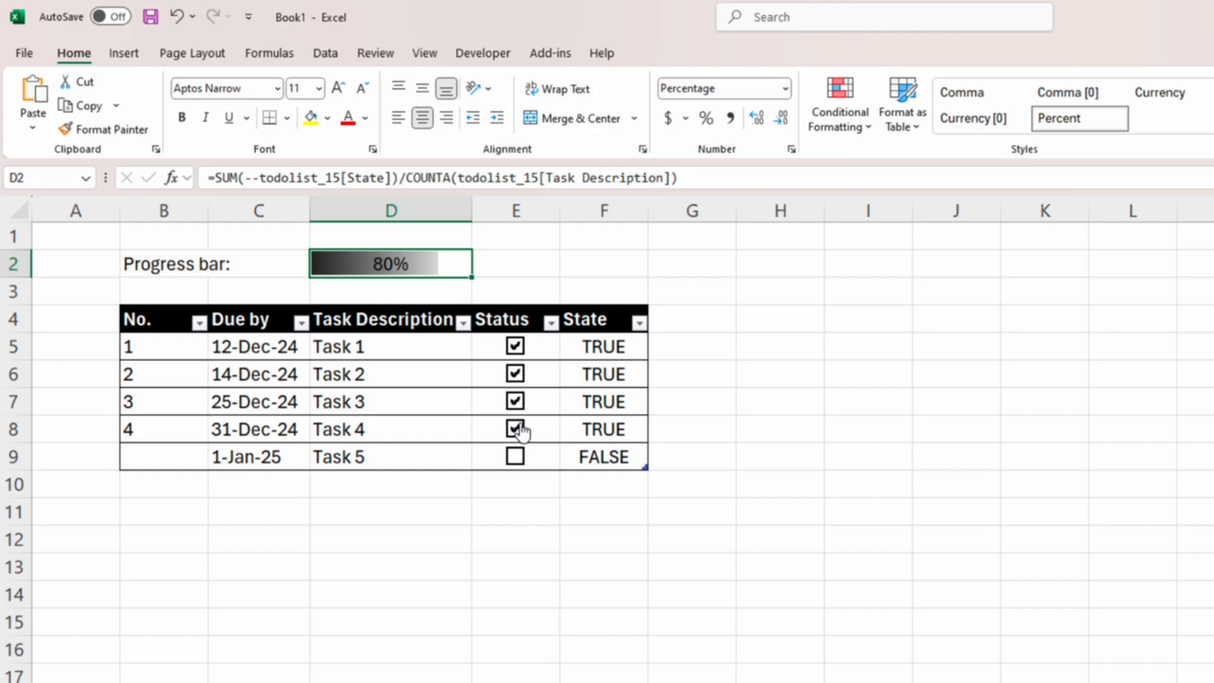
click(516, 429)
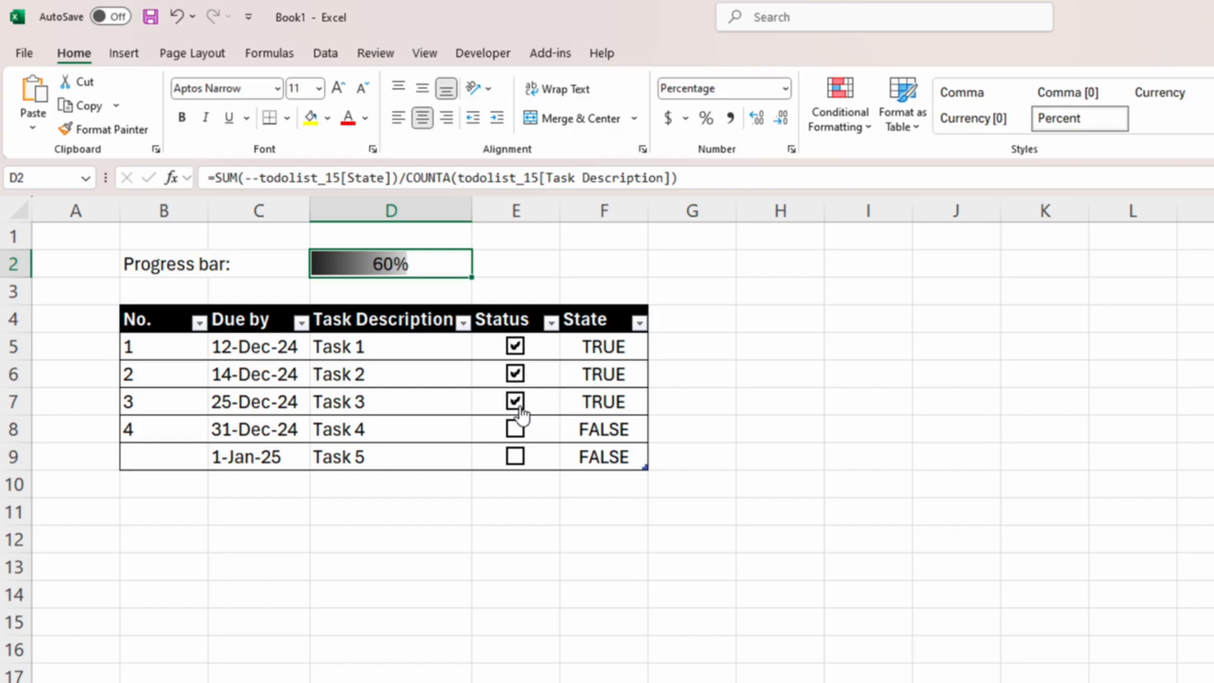
click(516, 429)
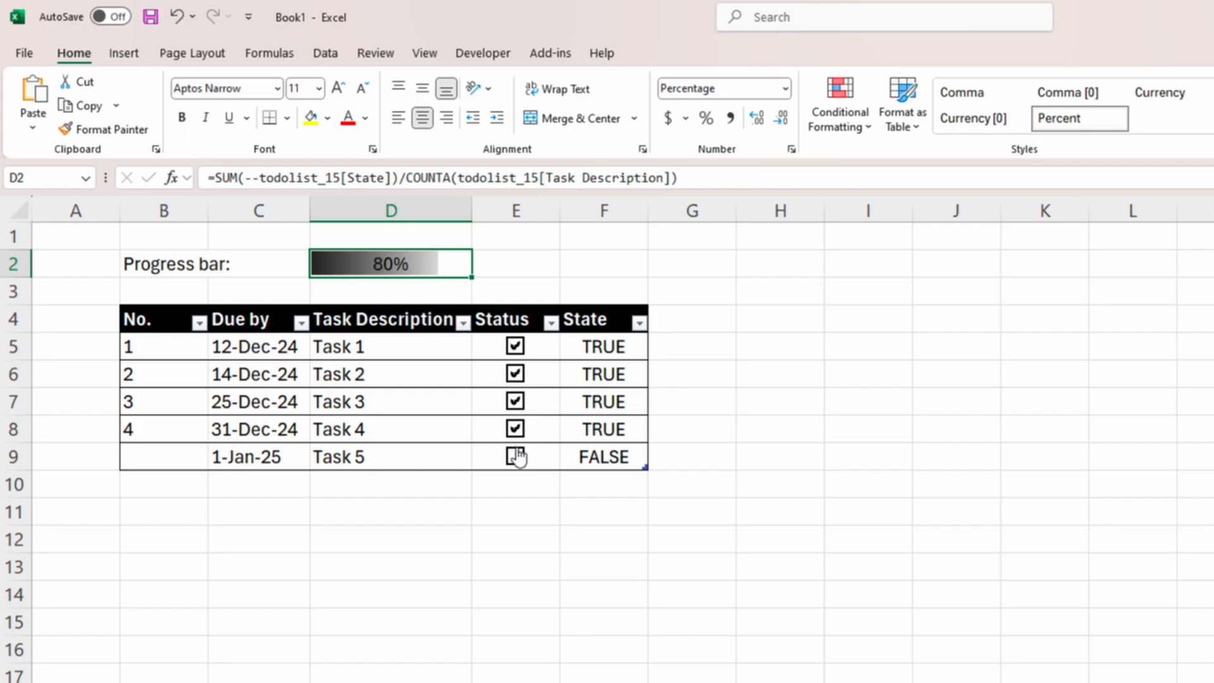
click(516, 456)
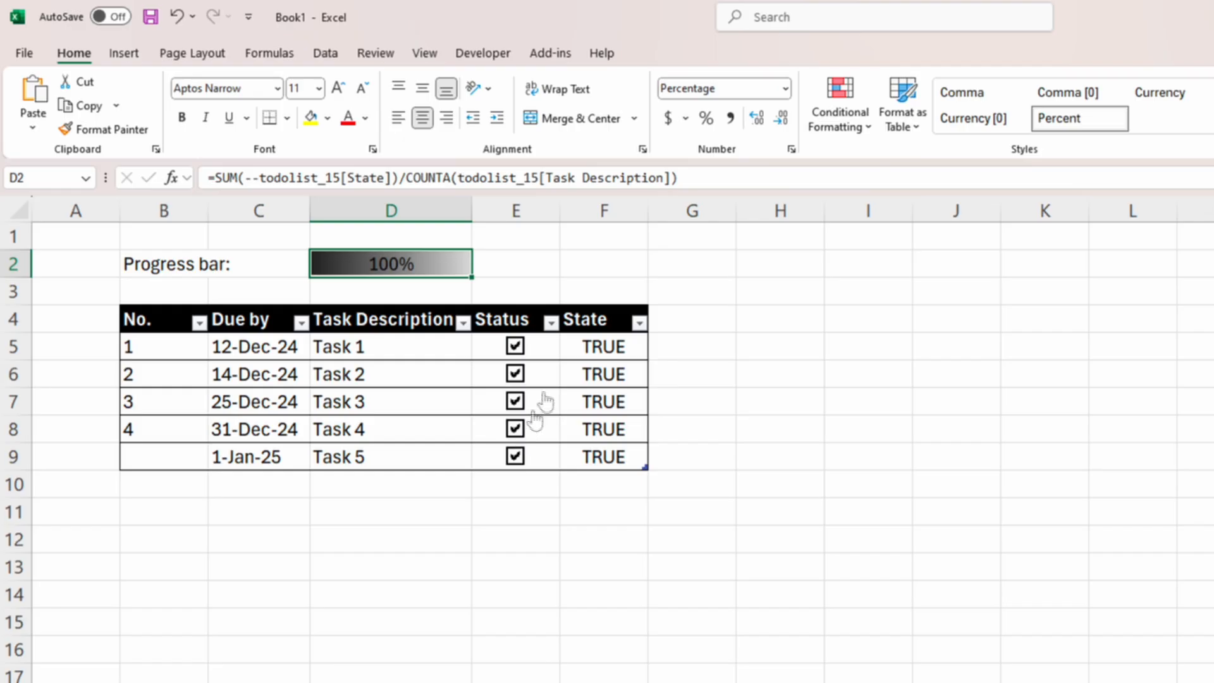
- With E5:E9 selected, change the table's strikethrough conditional formatting rule formula to =$F5 and apply it
drag(548, 345, 533, 470)
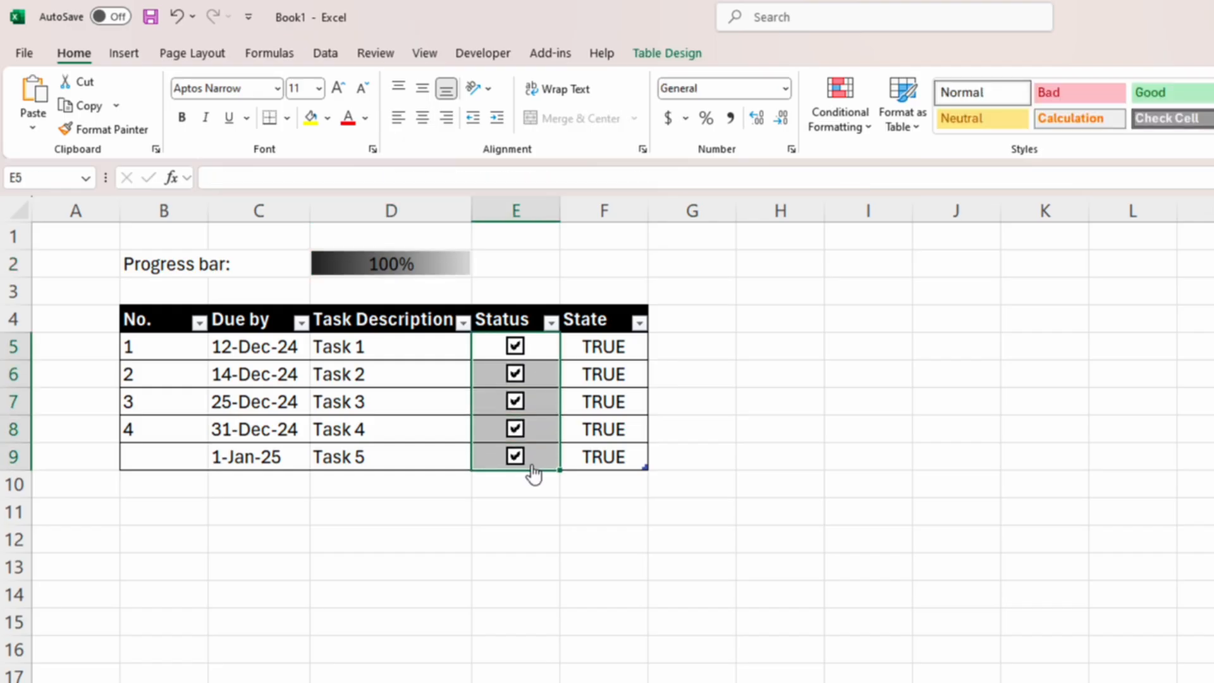
key(BackSpace)
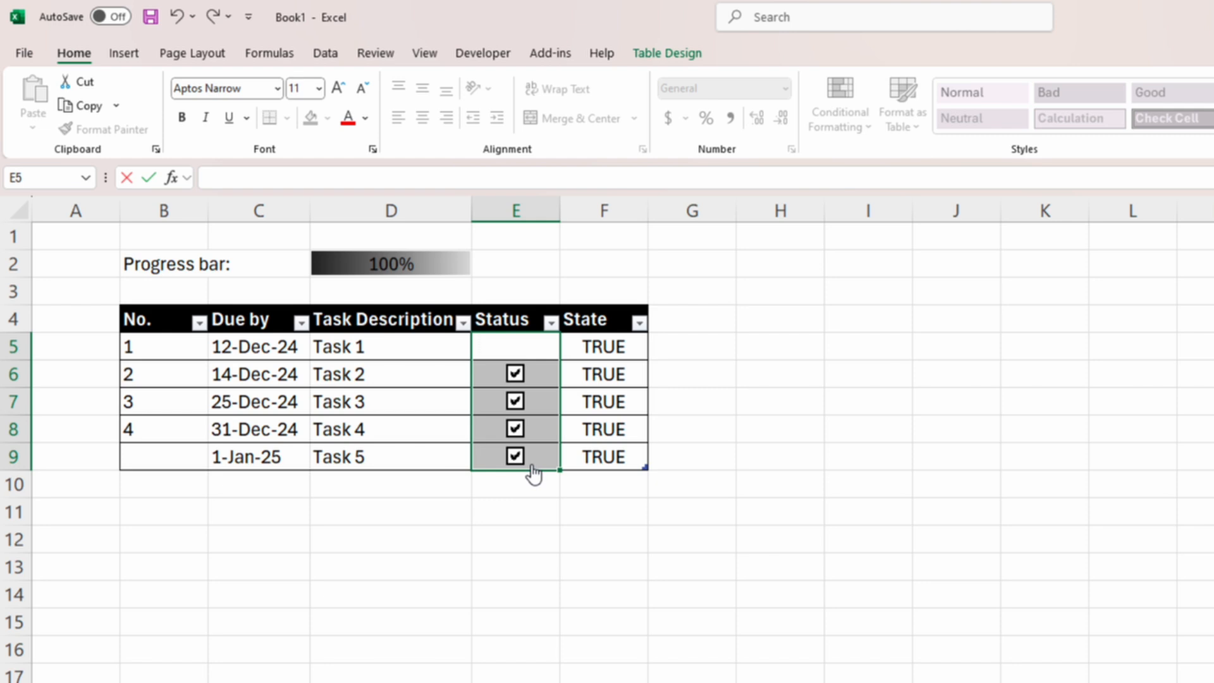
key(Escape)
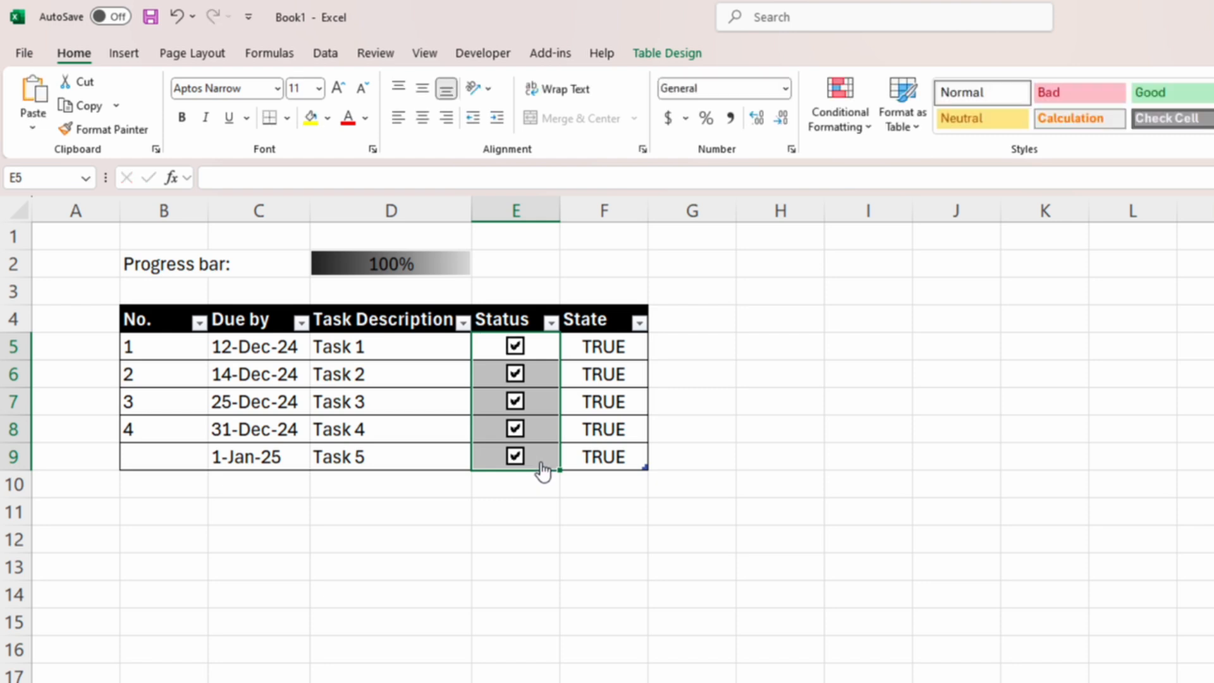
click(857, 124)
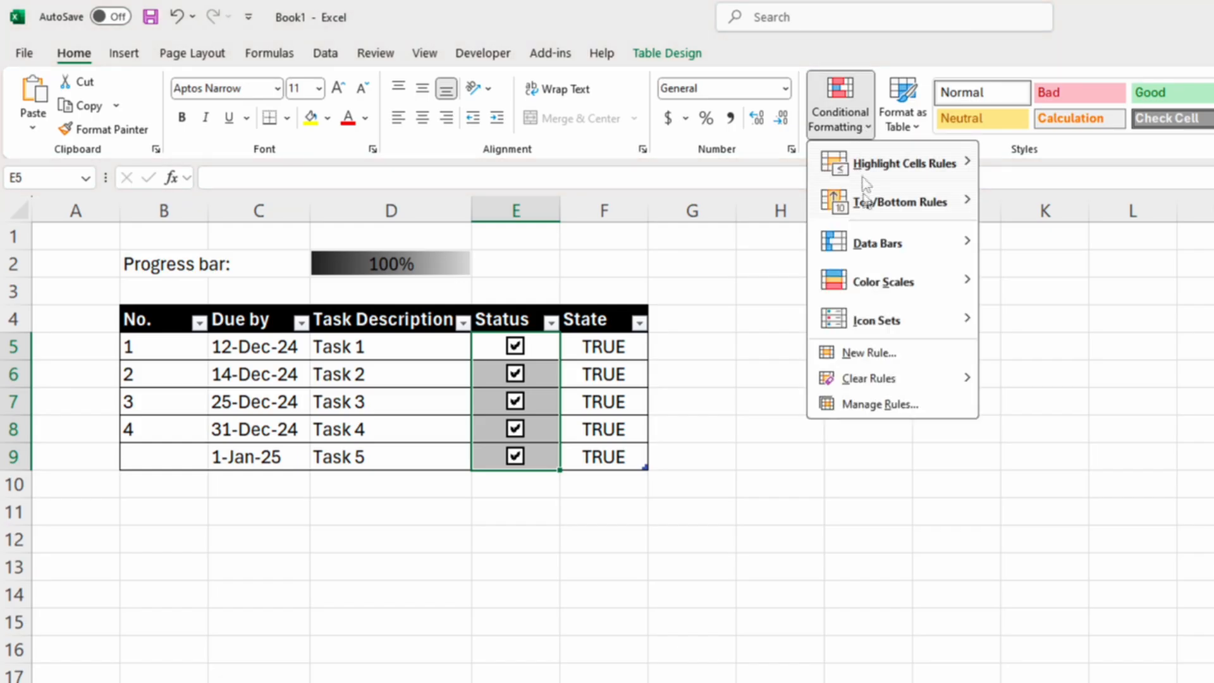
click(872, 404)
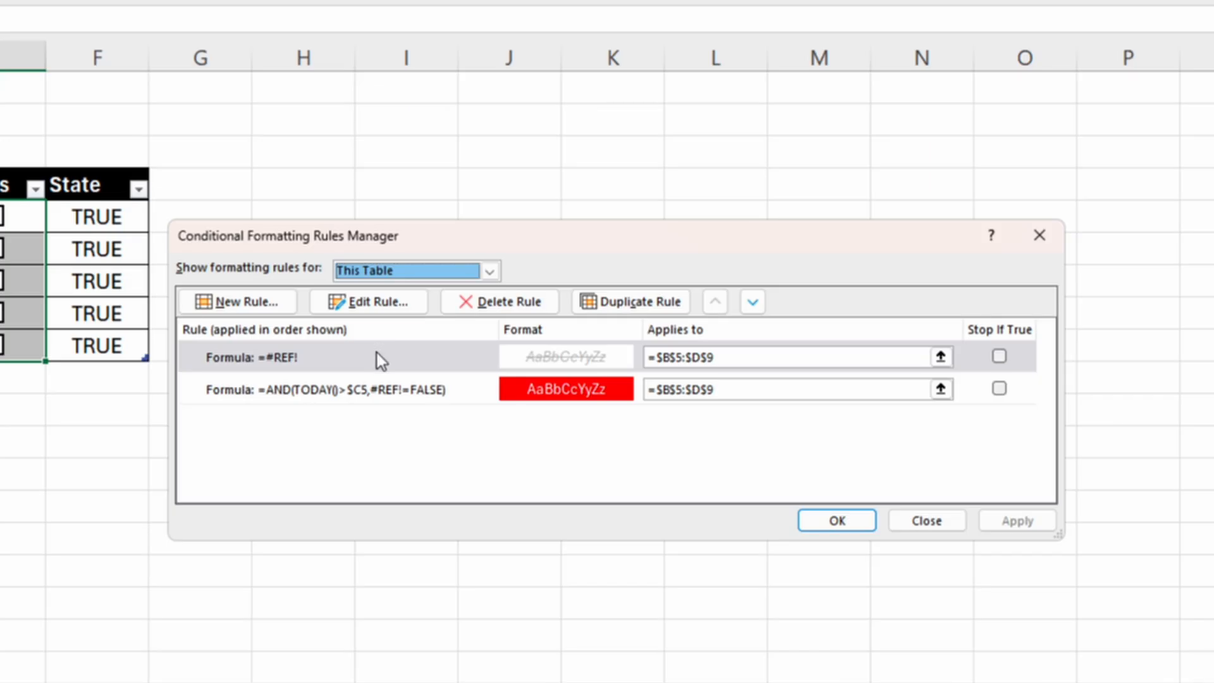
click(379, 358)
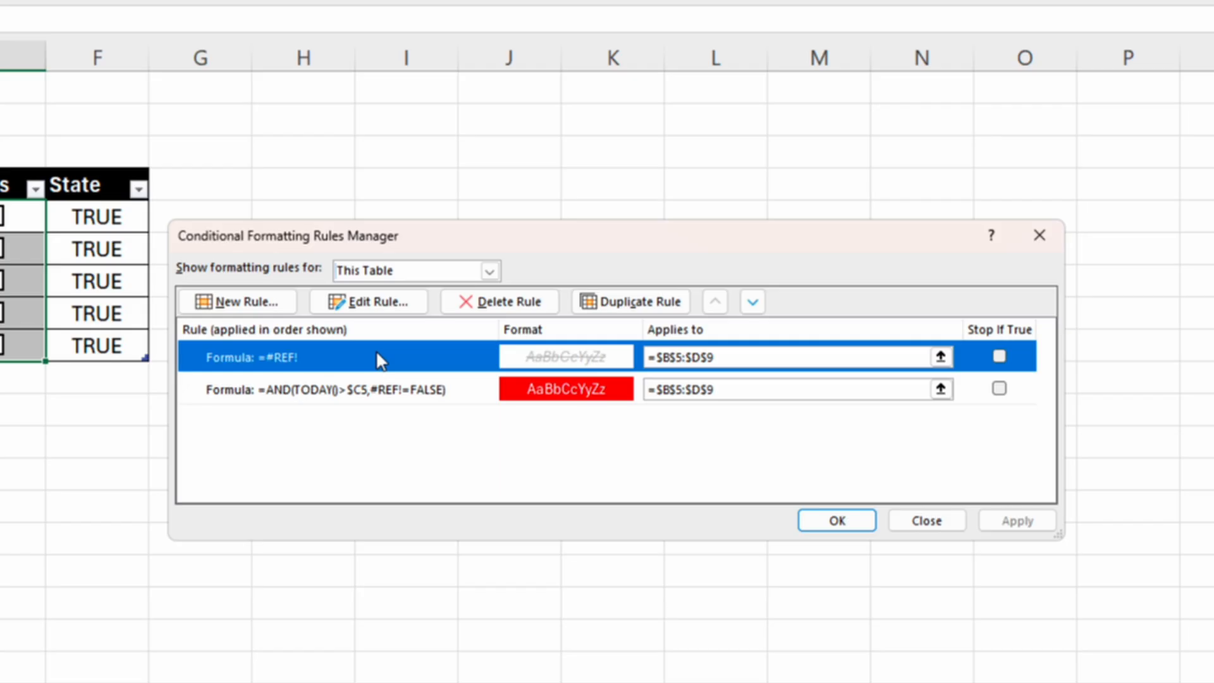
click(383, 302)
click(421, 463)
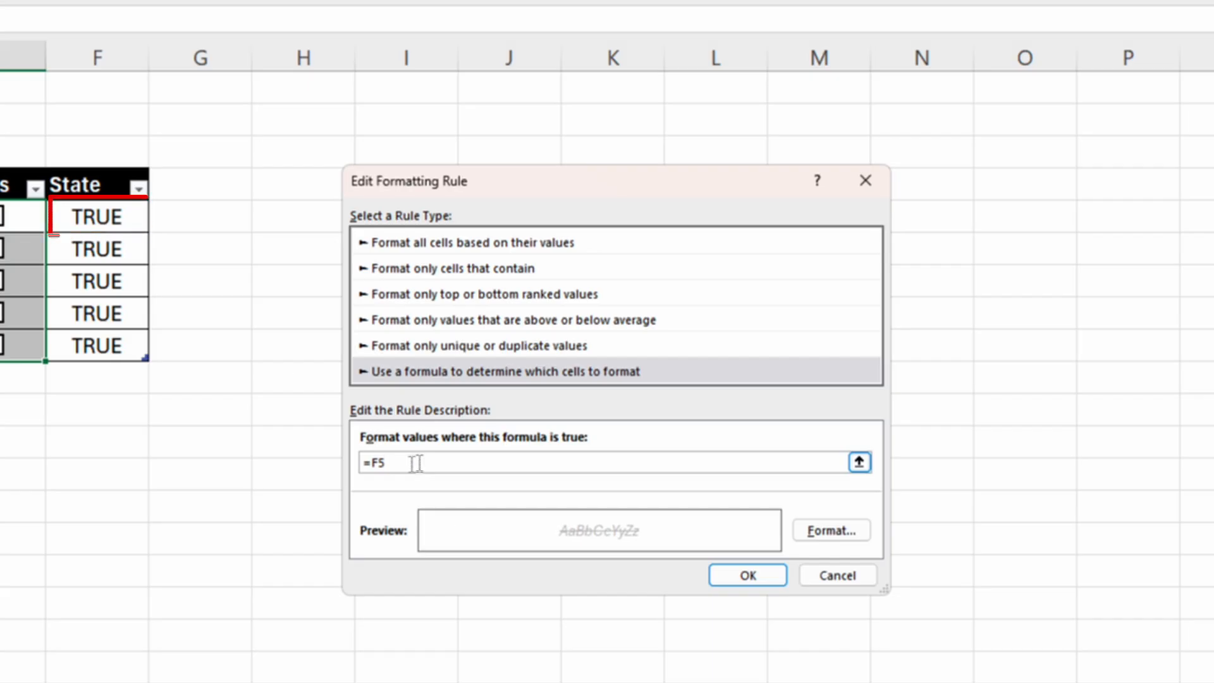
click(371, 463)
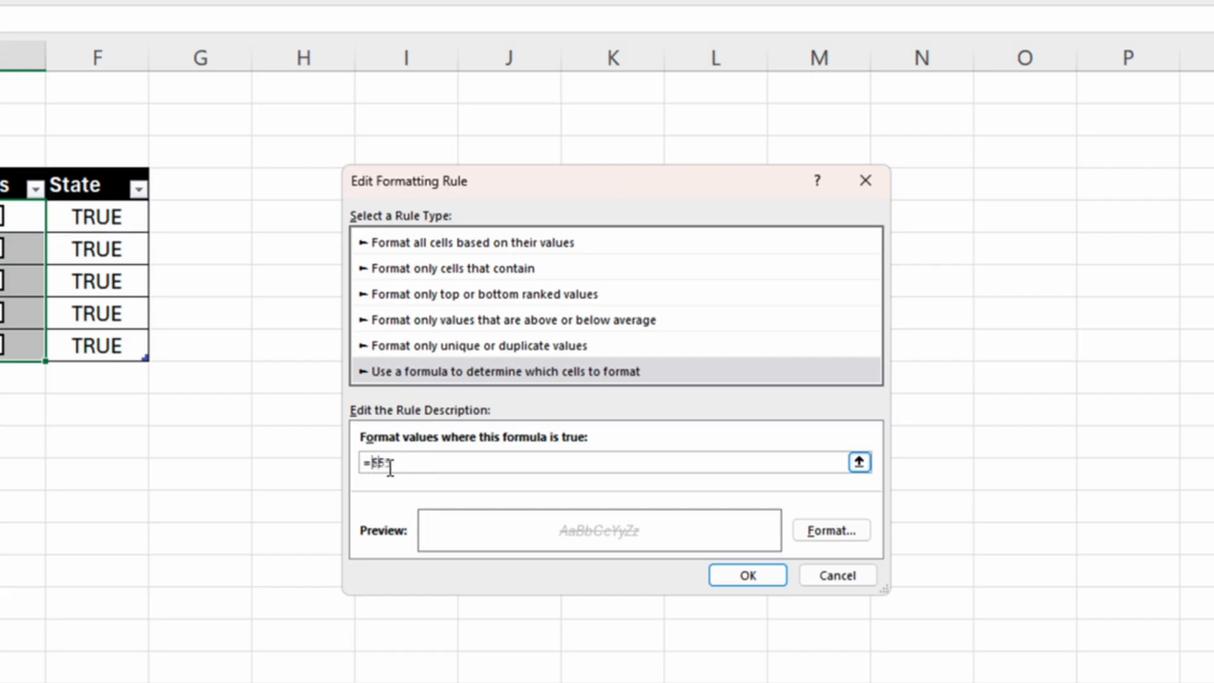
text($)
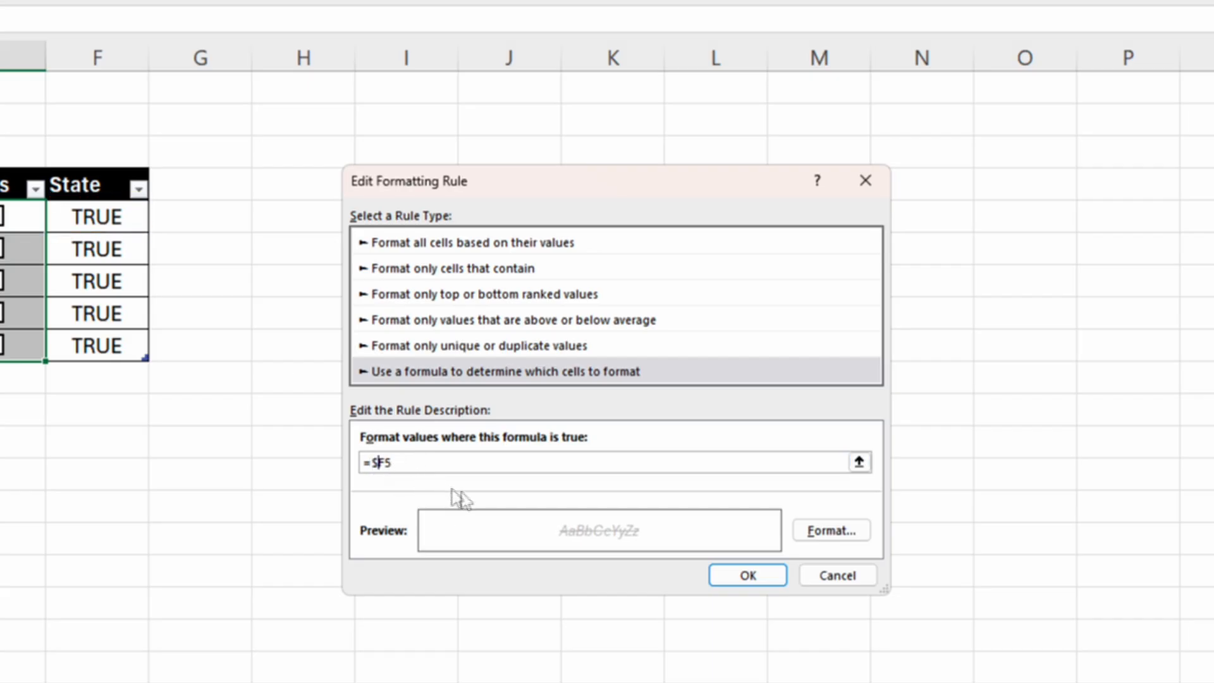
click(724, 575)
click(1018, 522)
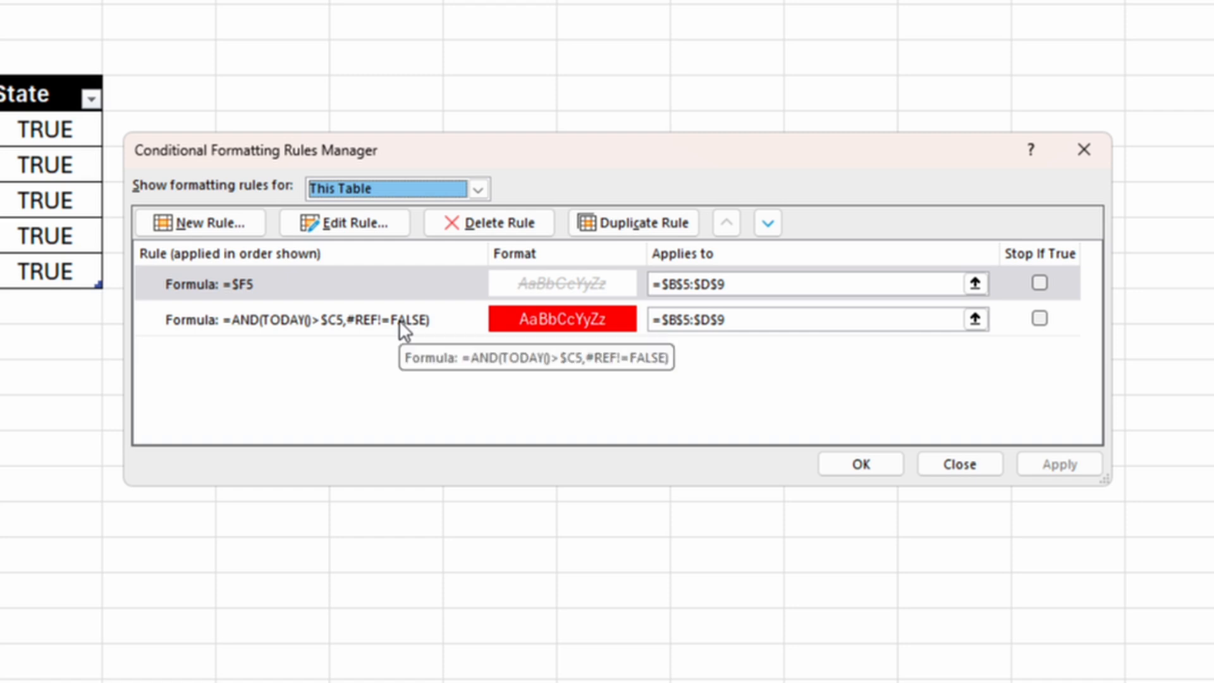
- Change the red overdue conditional formatting rule's formula to =AND(TODAY()>$C5,$F5=FALSE) and confirm the rule changes
click(400, 321)
click(353, 223)
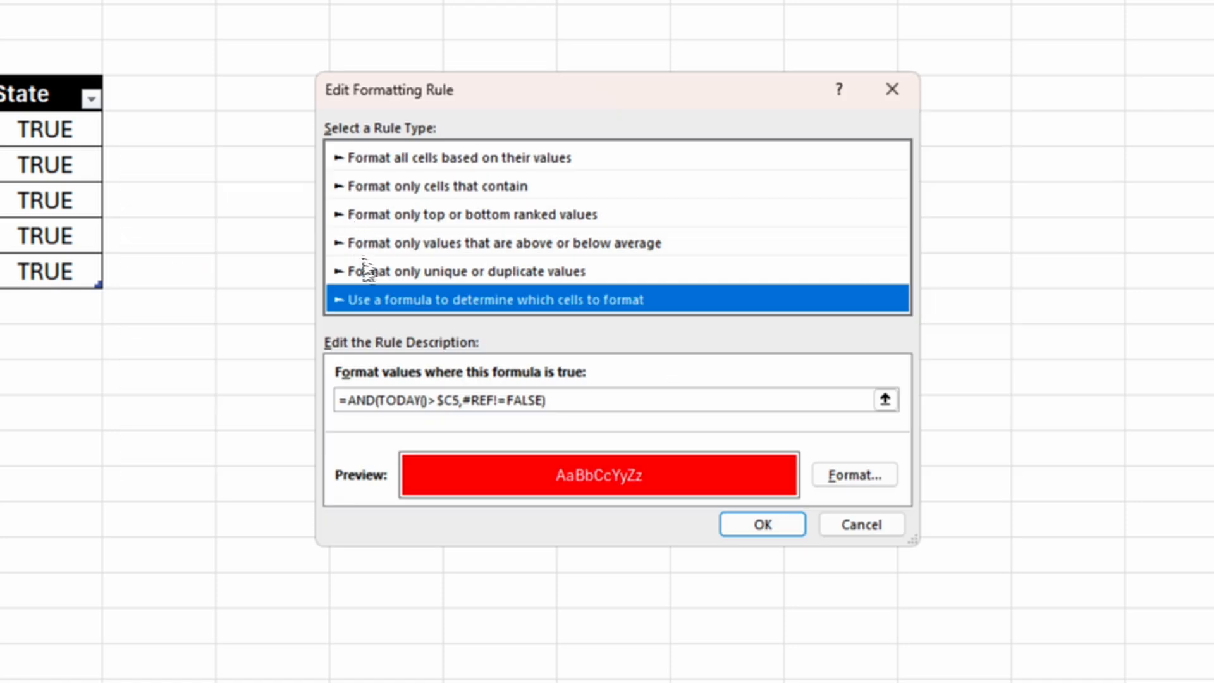
click(499, 403)
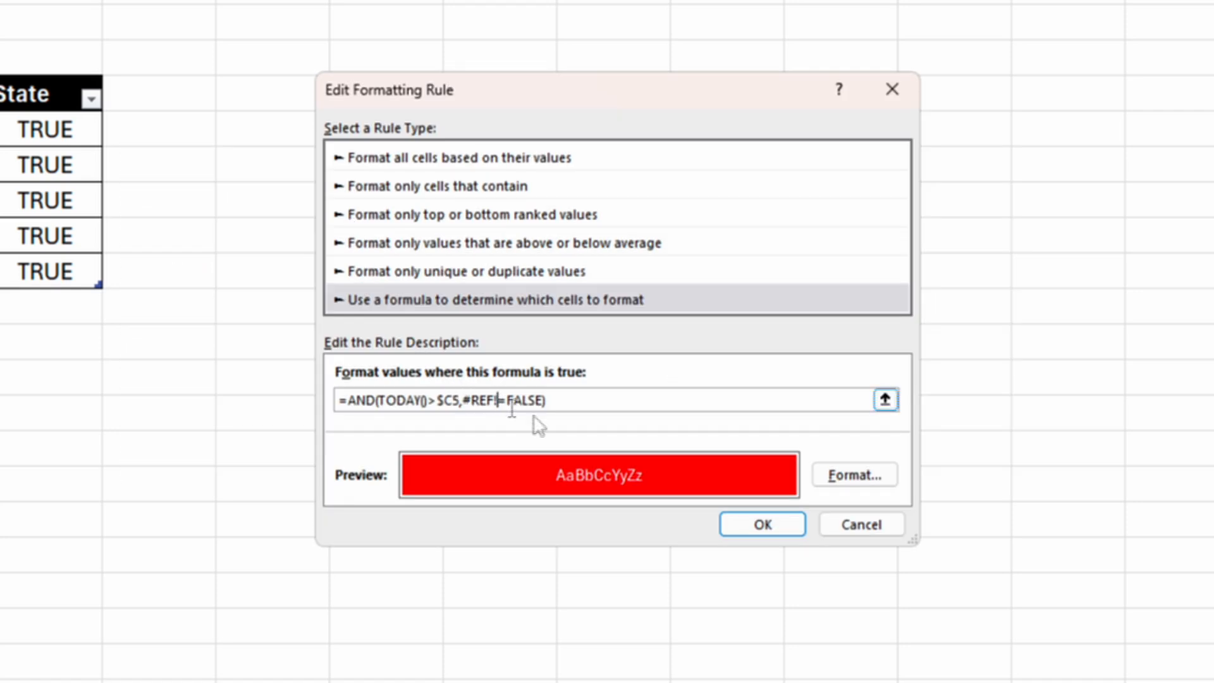
key(BackSpace)
key(BackSpace)
key(BackSpace)
key(BackSpace)
key(BackSpace)
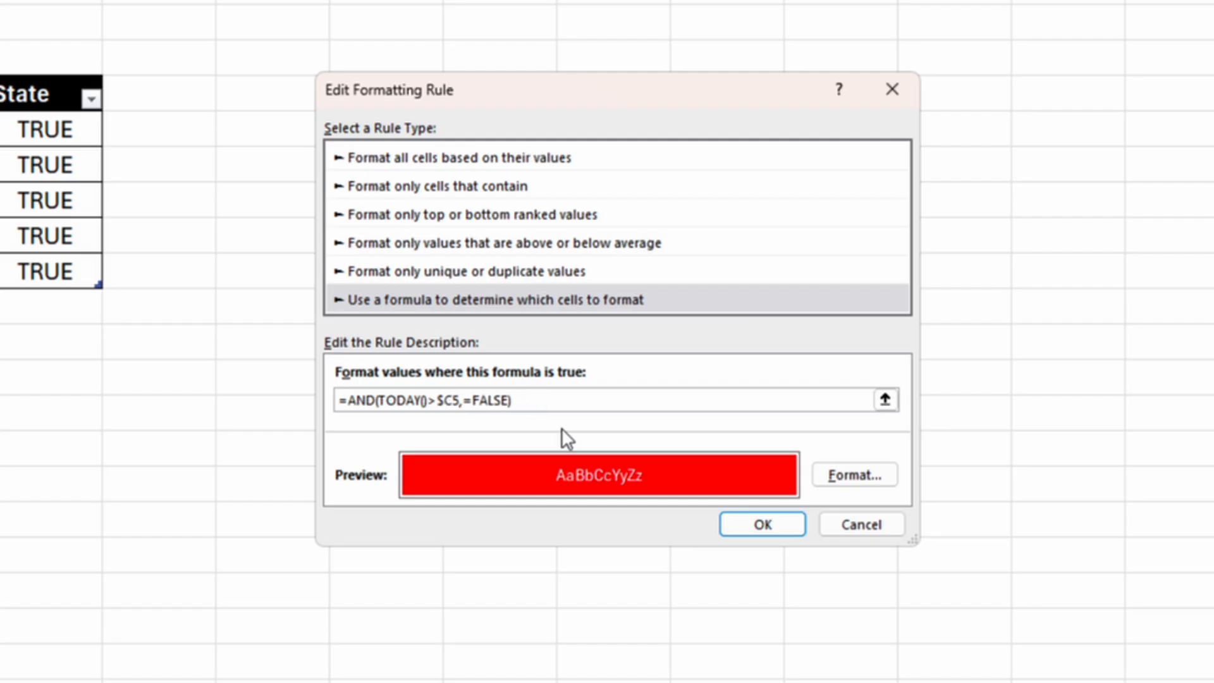
text(F)
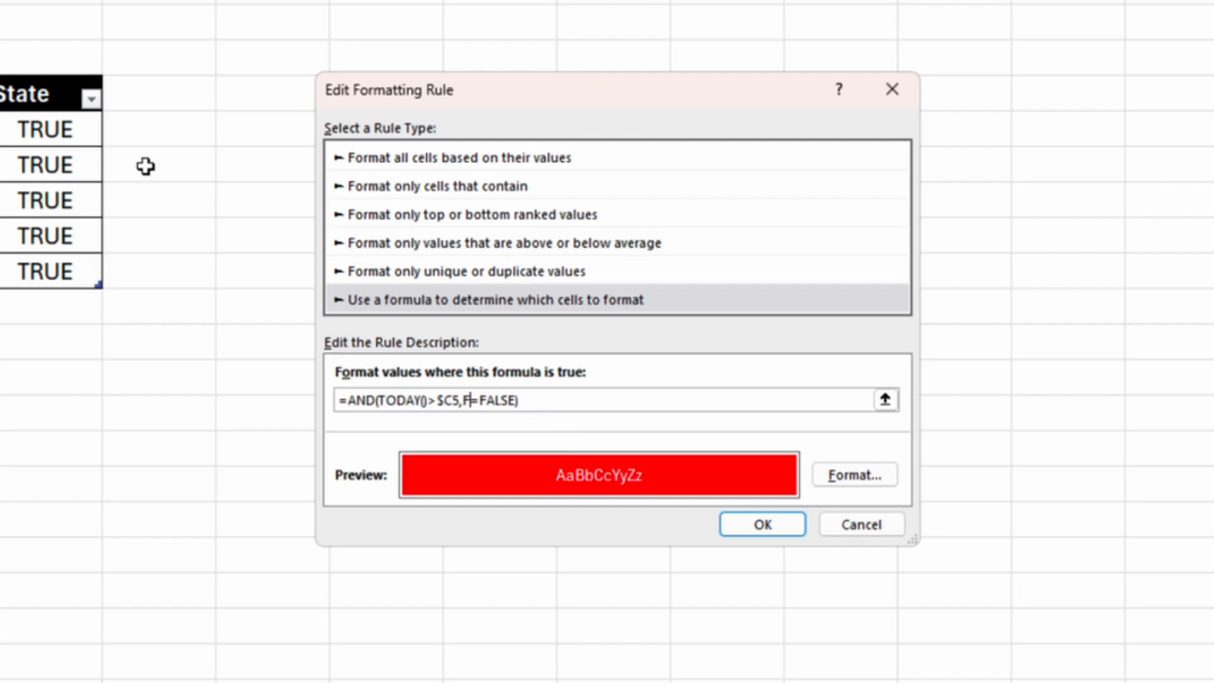
text(5)
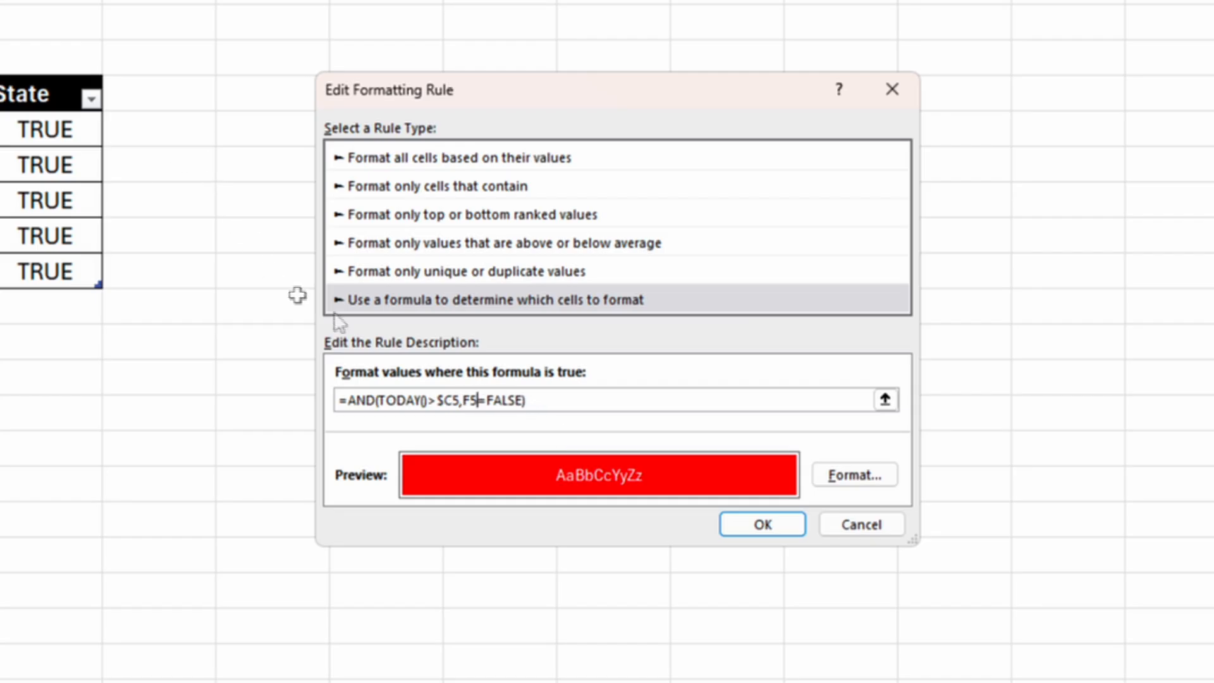
click(464, 400)
text($)
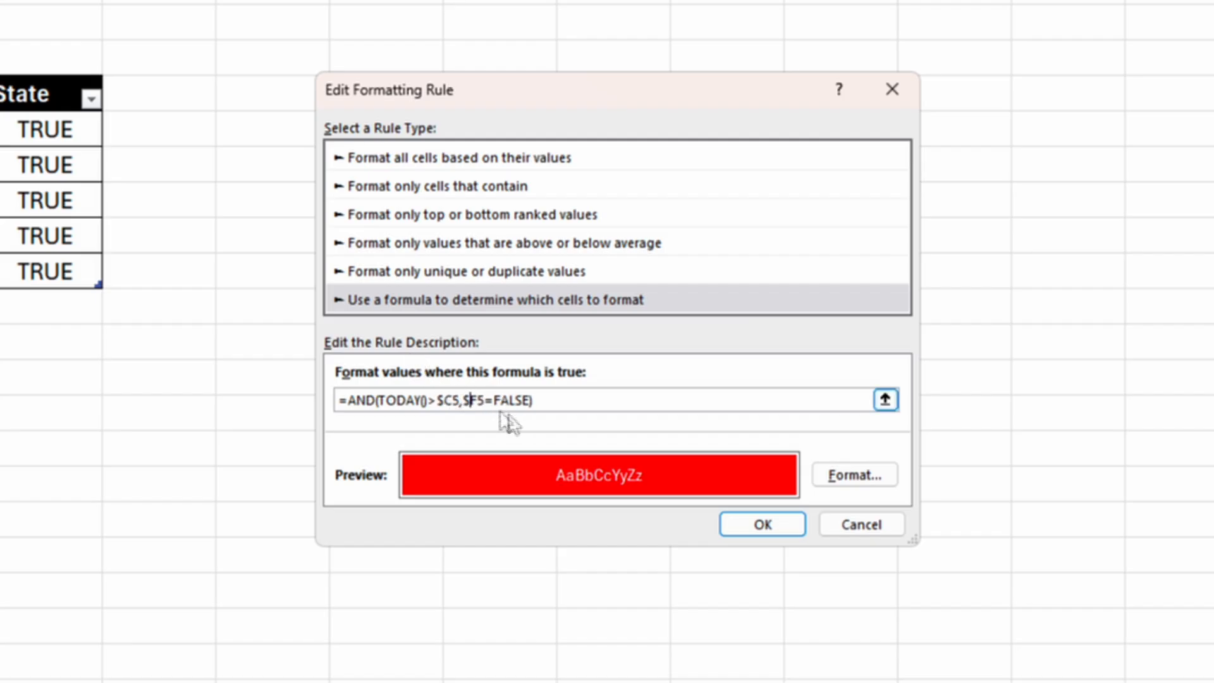
click(746, 524)
click(851, 466)
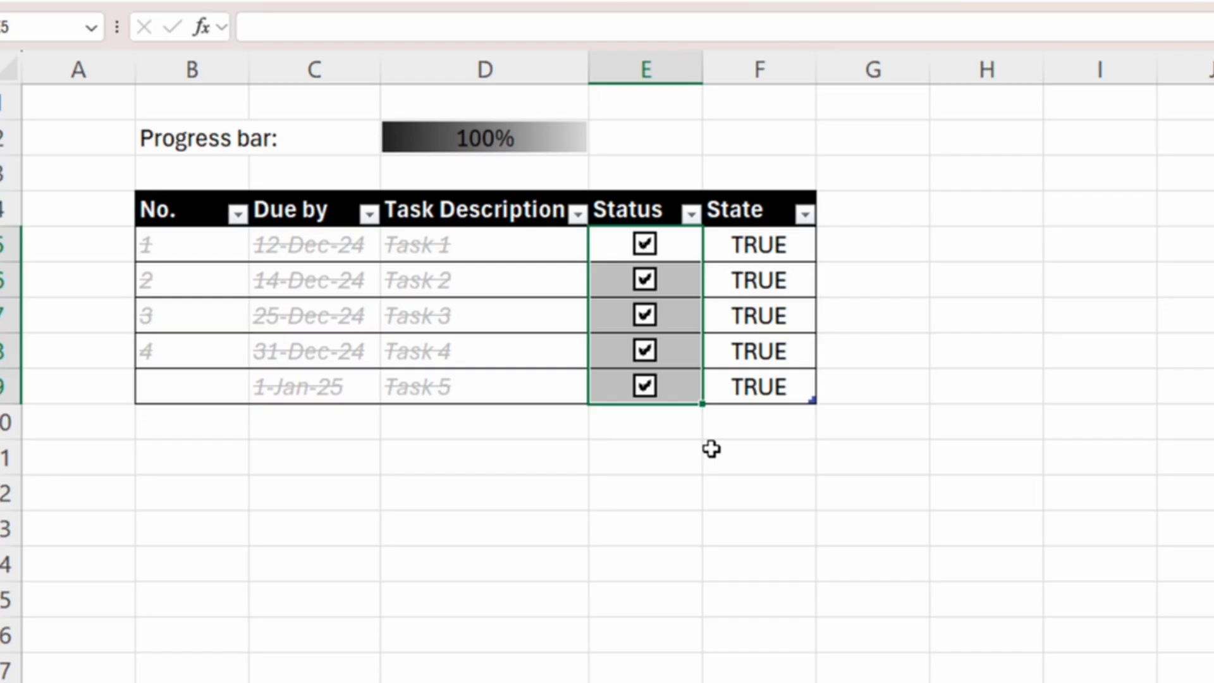
- Untick the Status checkboxes of all five tasks, from Task 5 up to Task 1, to test the formatting rules
click(710, 447)
click(645, 386)
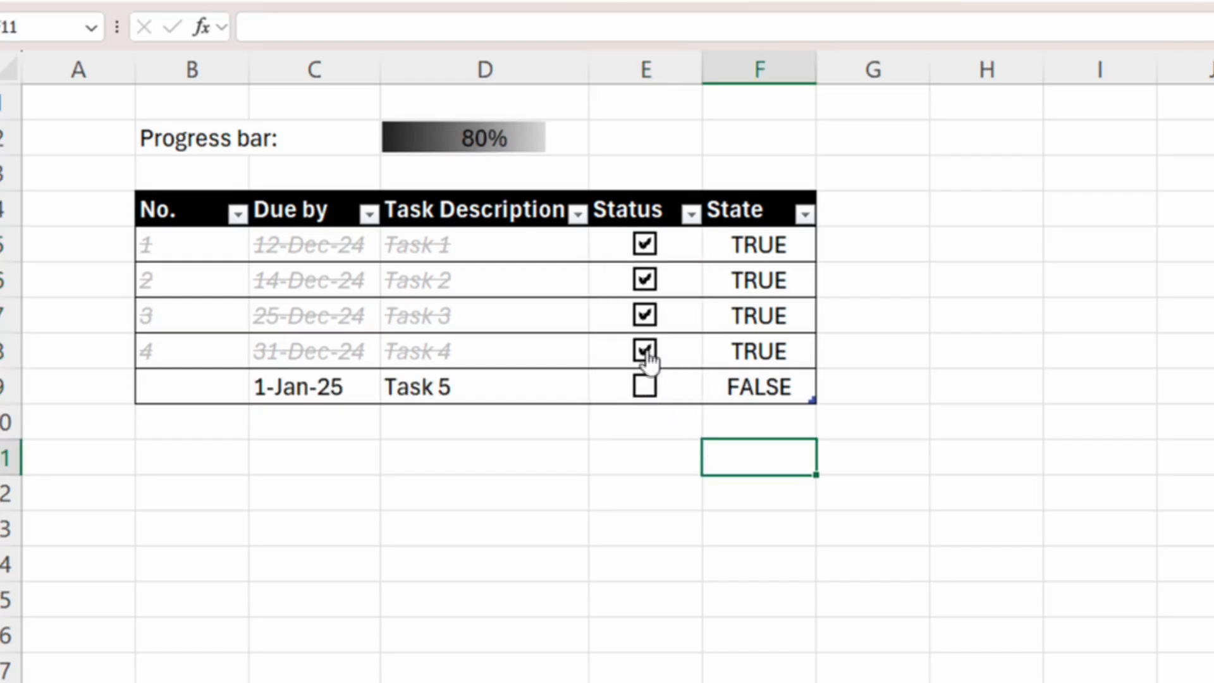
click(644, 350)
click(644, 316)
click(645, 280)
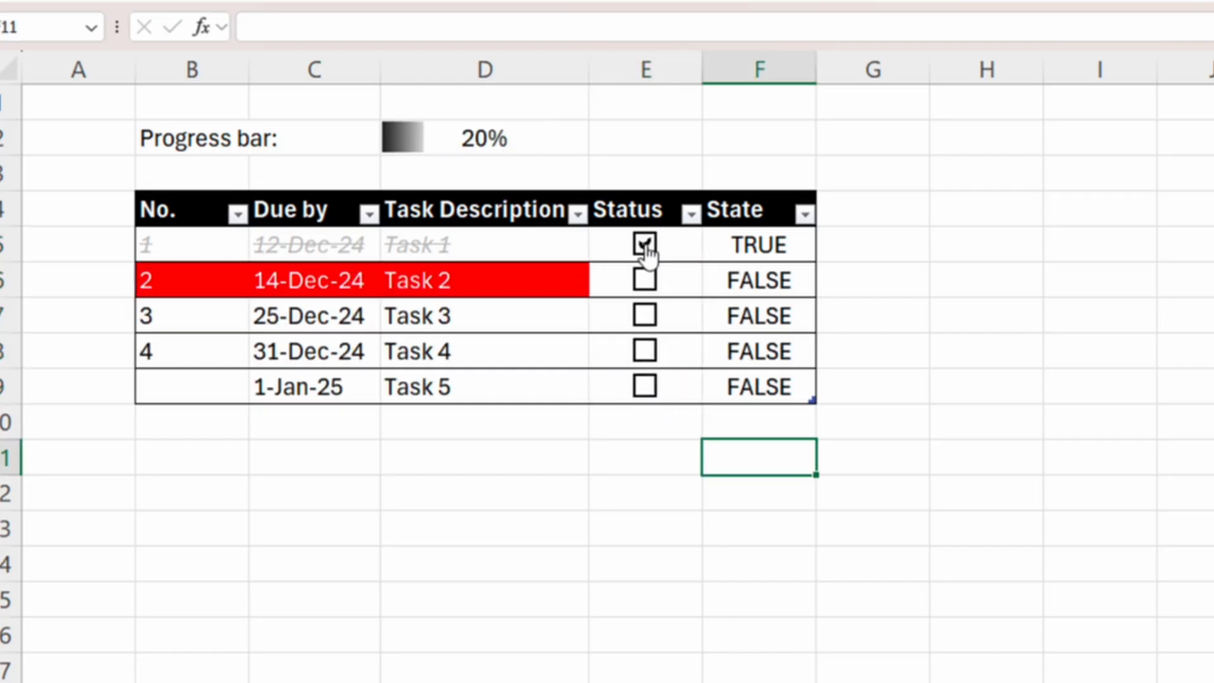
click(650, 248)
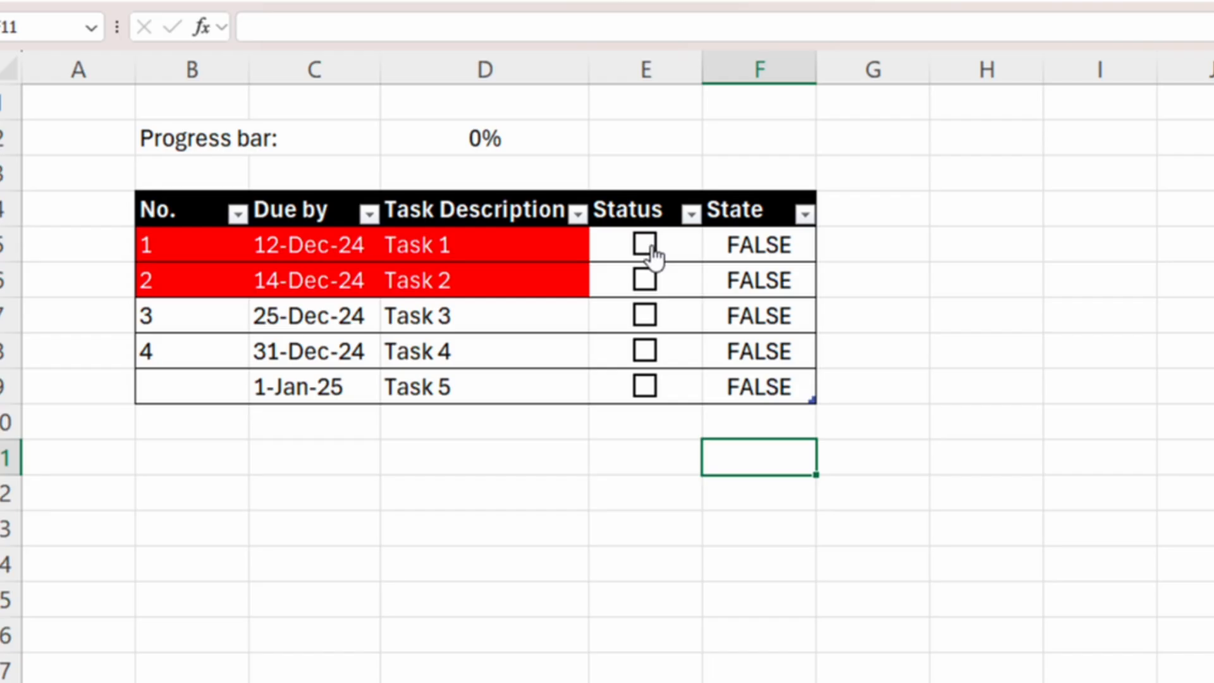
- Extend the red overdue conditional formatting rule's range to =$B$5:$F$9 so it covers the Status and State columns
click(674, 253)
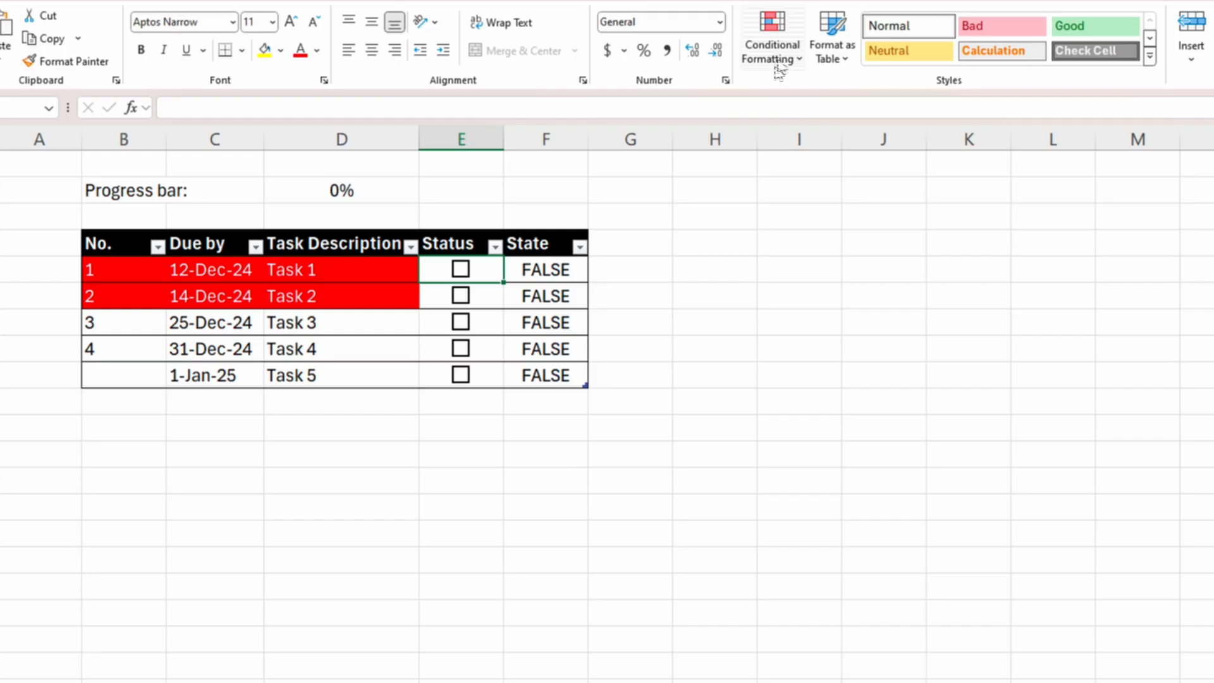
click(772, 38)
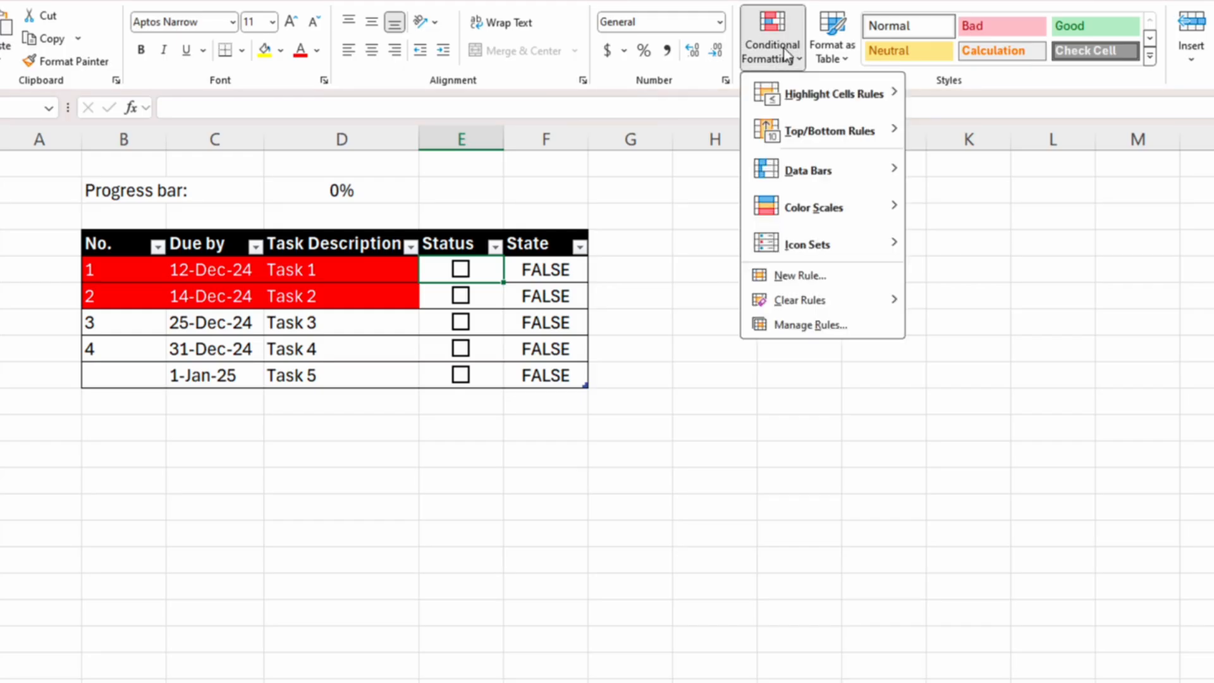
click(814, 325)
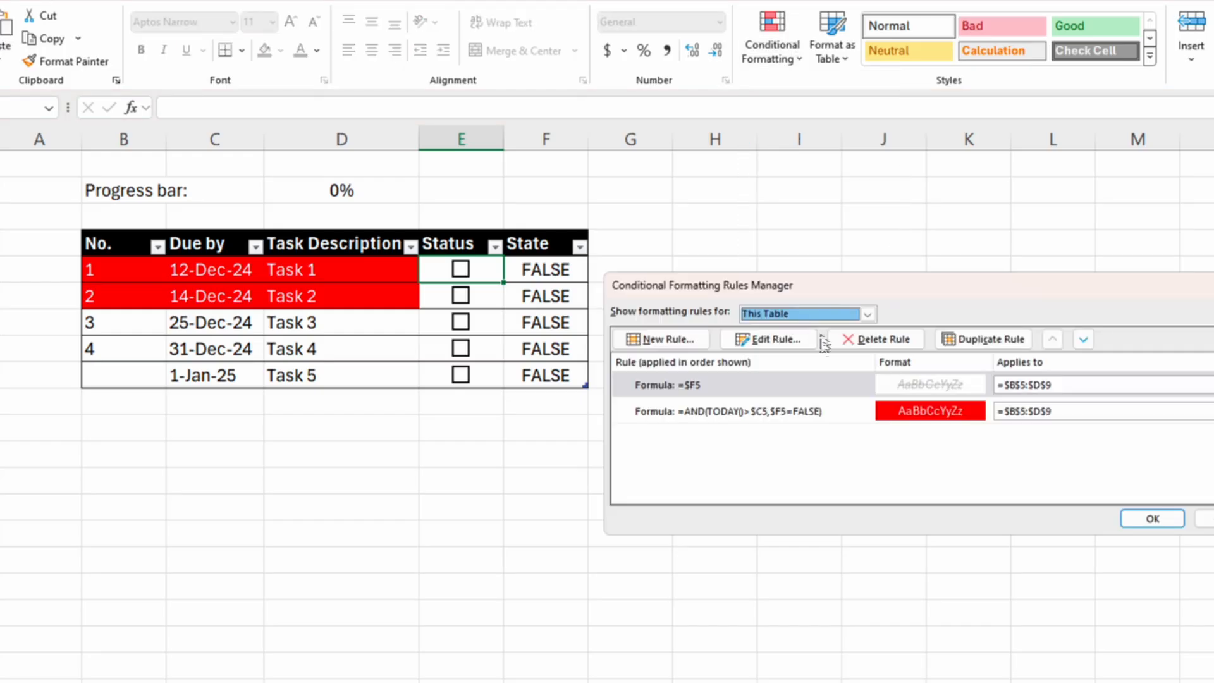
click(857, 407)
click(1069, 411)
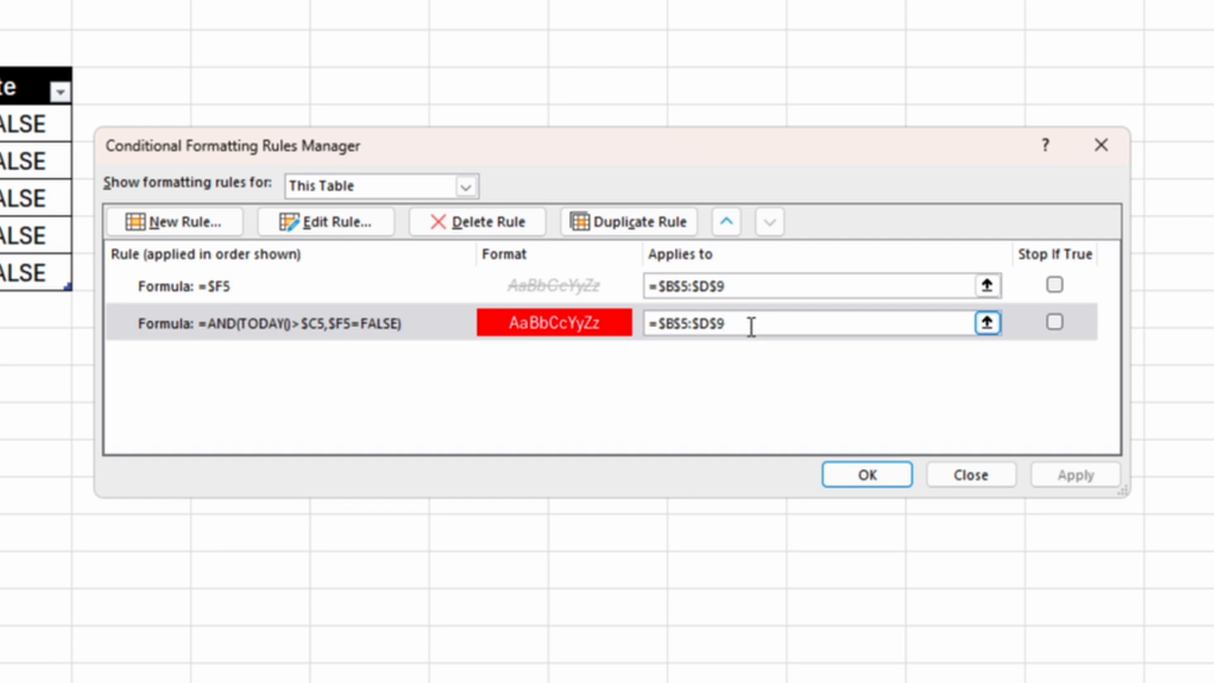
click(710, 324)
key(BackSpace)
text(f)
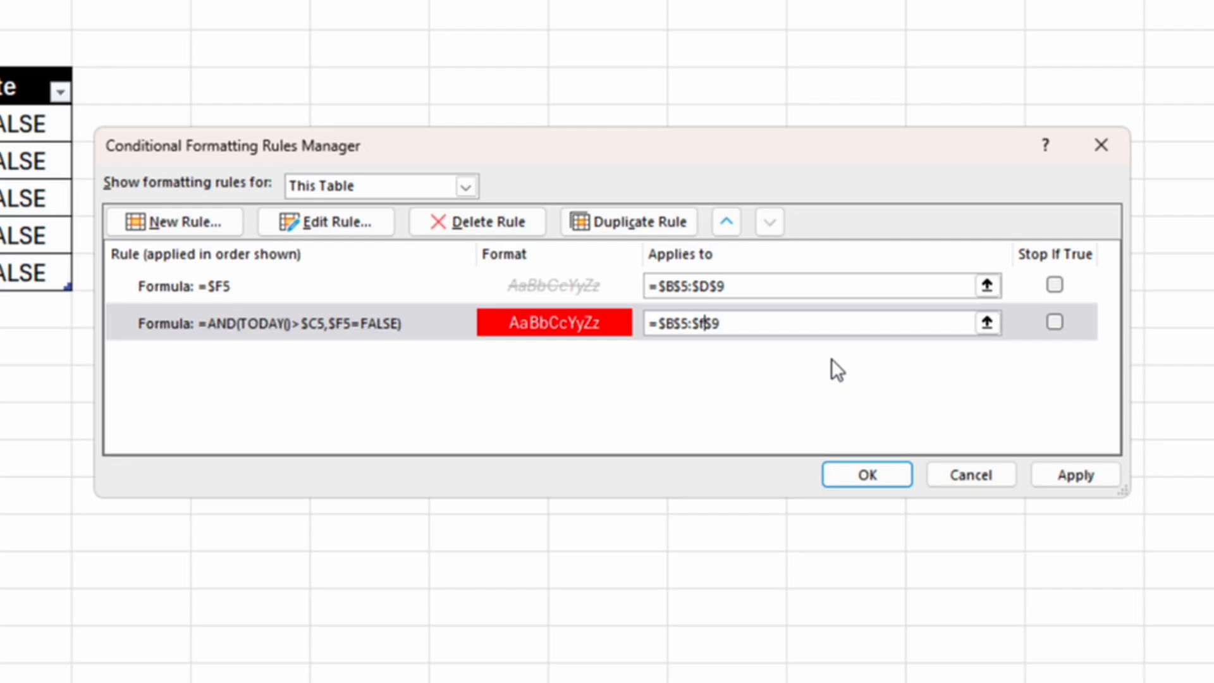
click(855, 471)
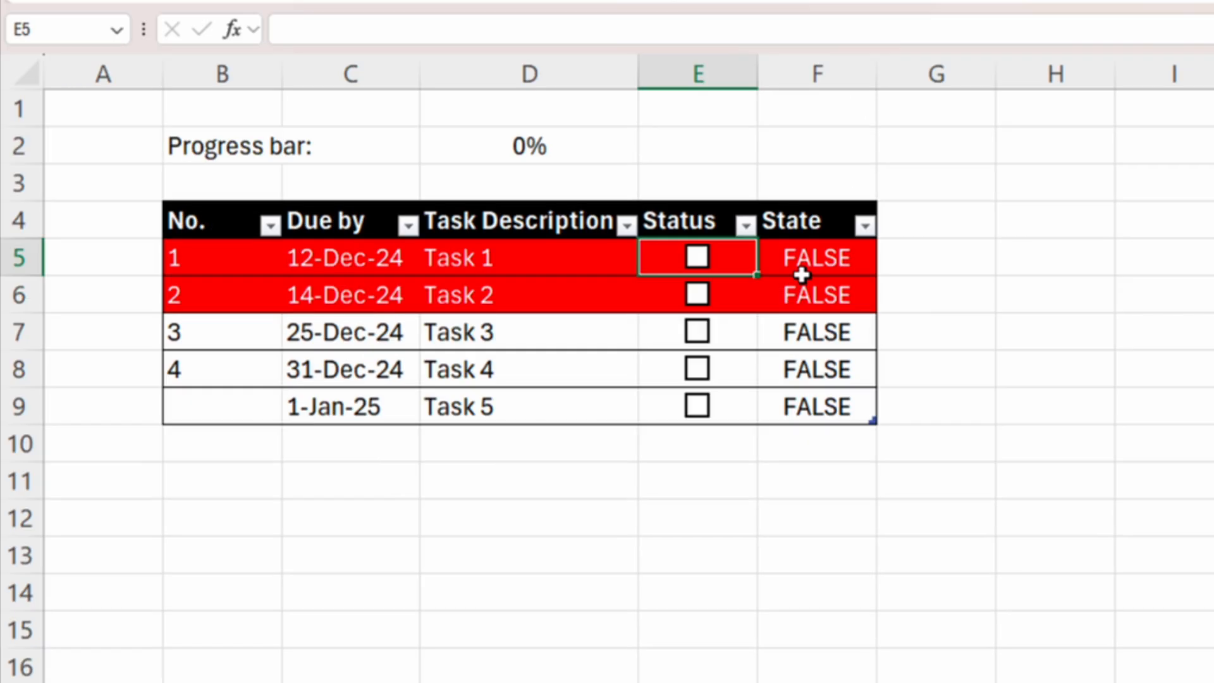
- Hide column F, which holds the State values
click(815, 266)
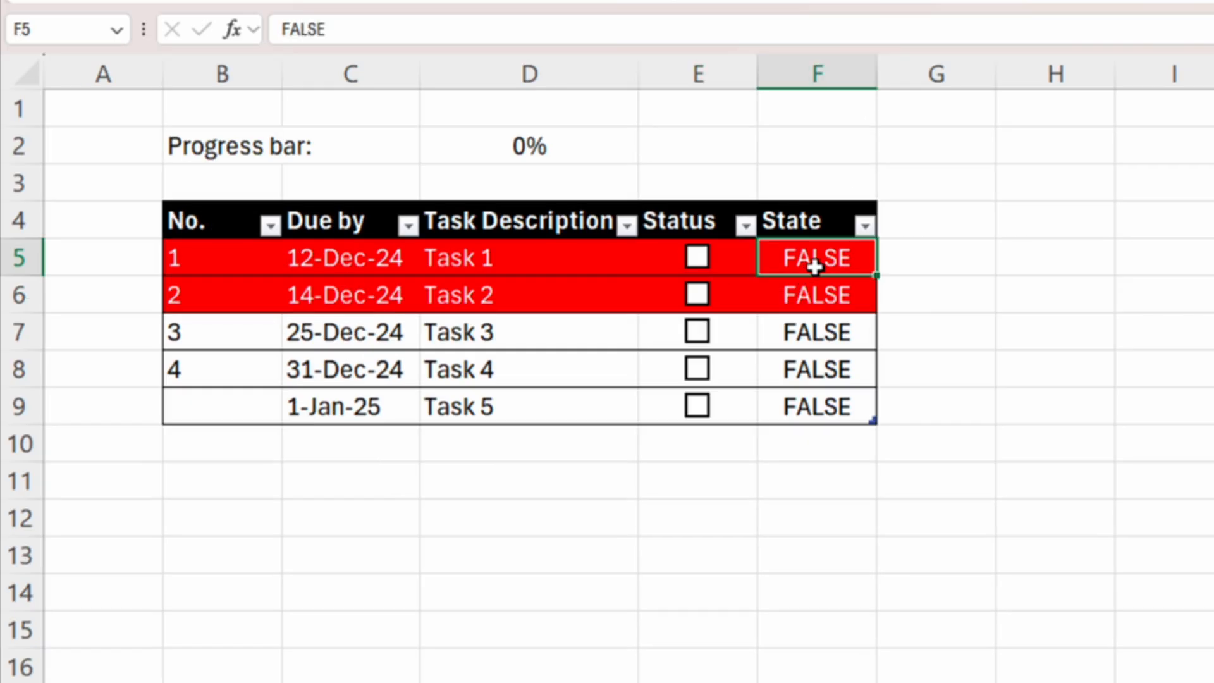
right_click(821, 72)
click(904, 496)
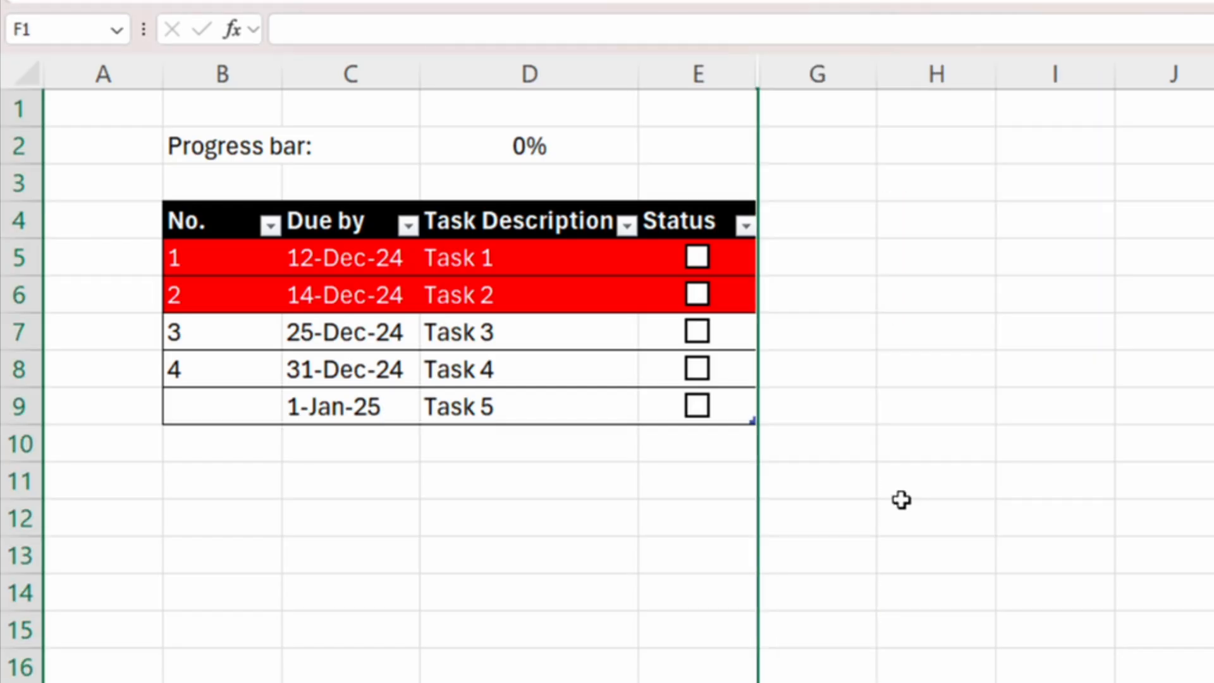
click(903, 498)
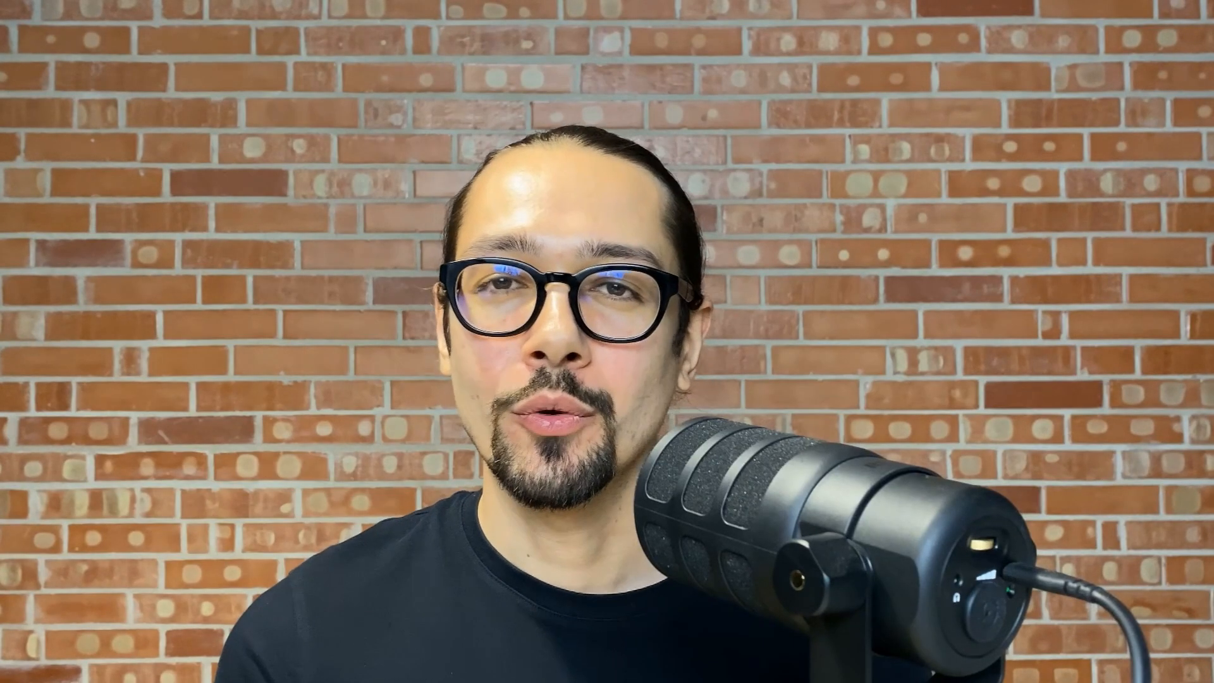